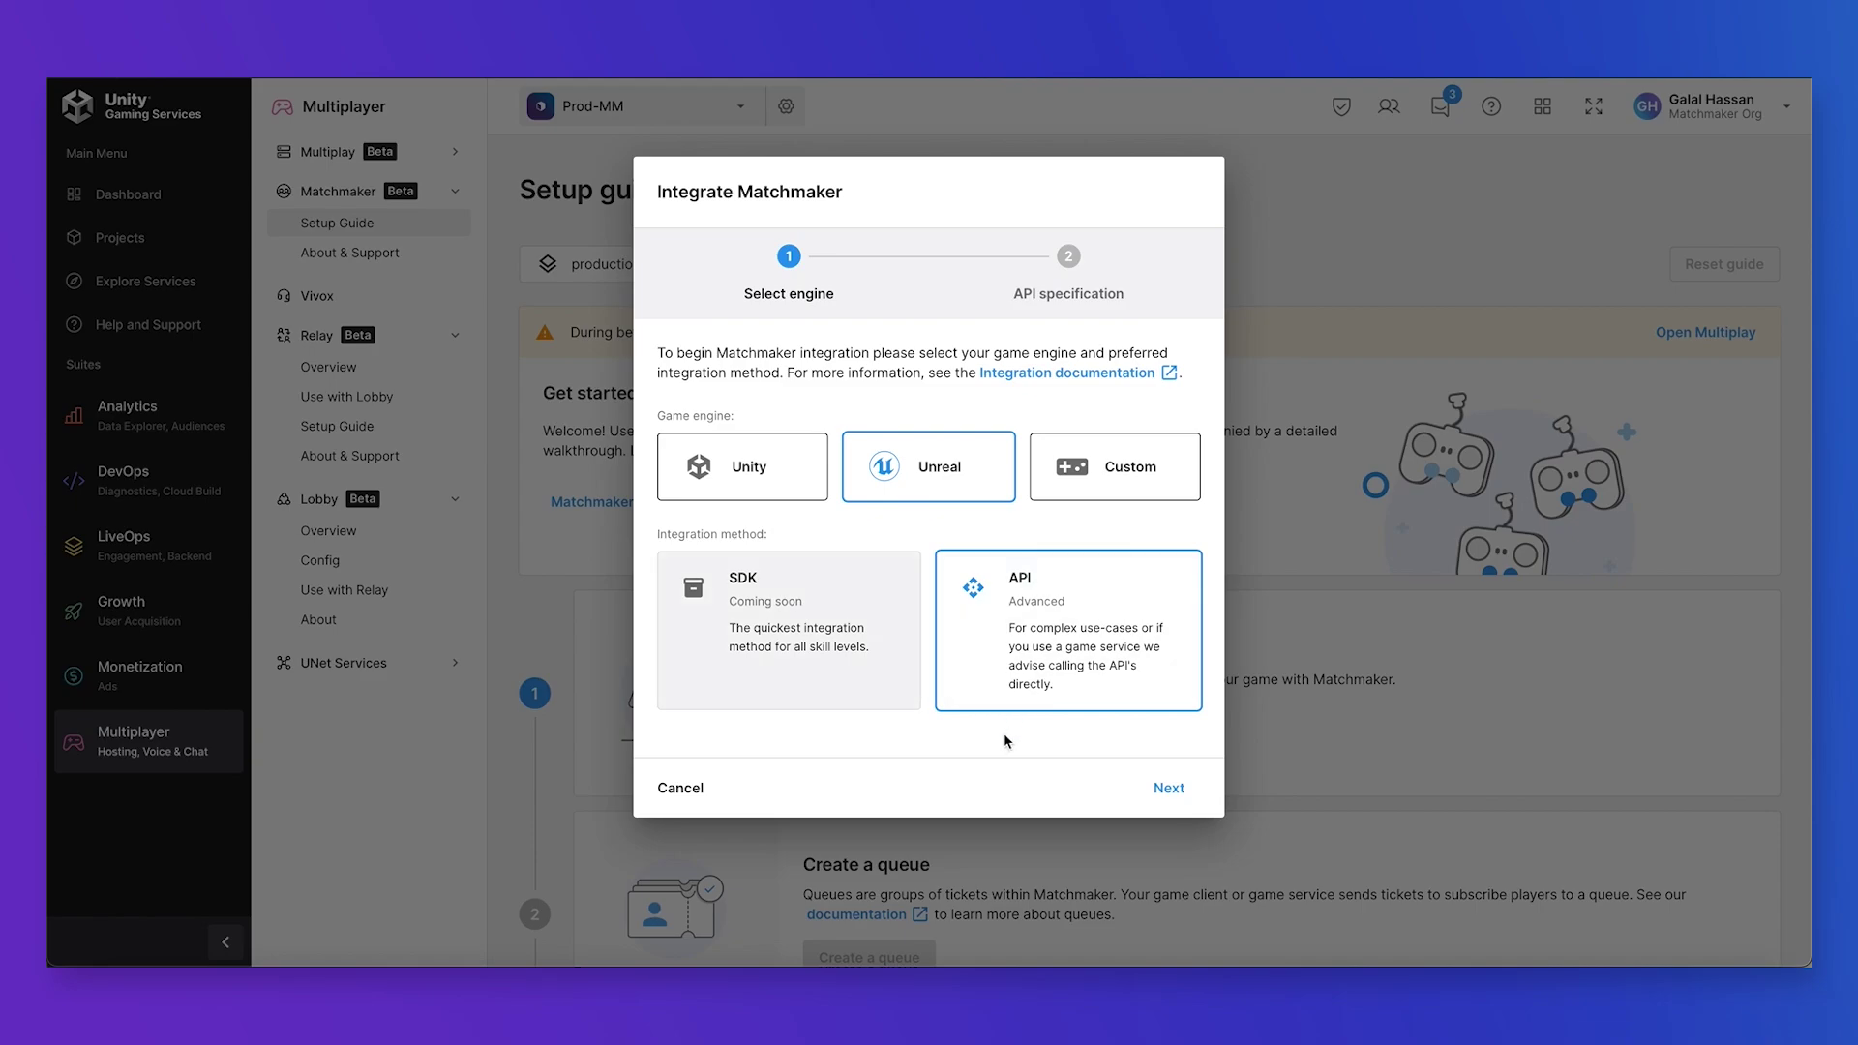
Integrate Matchmaker for a Unity engine project via SDK, completing linking and package installation.
{"action": "left_click", "coordinate": [1111, 477]}
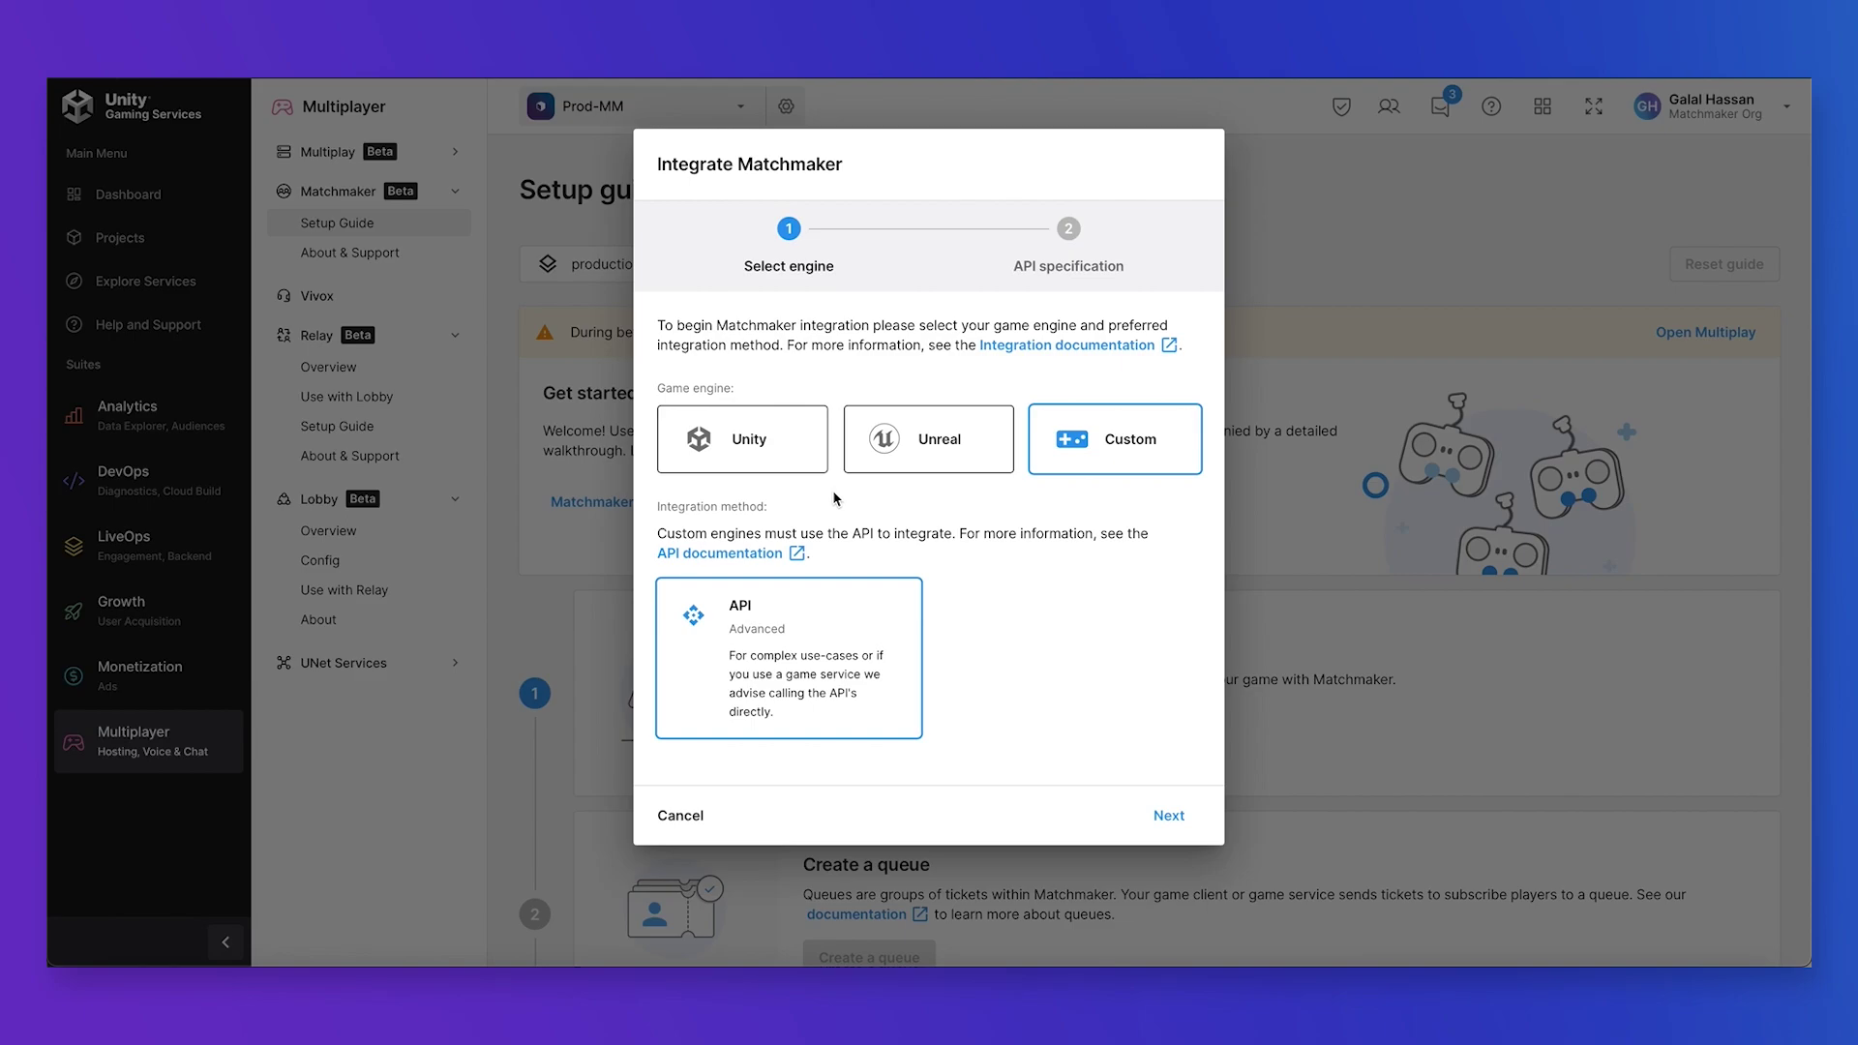
{"action": "left_click", "coordinate": [769, 443]}
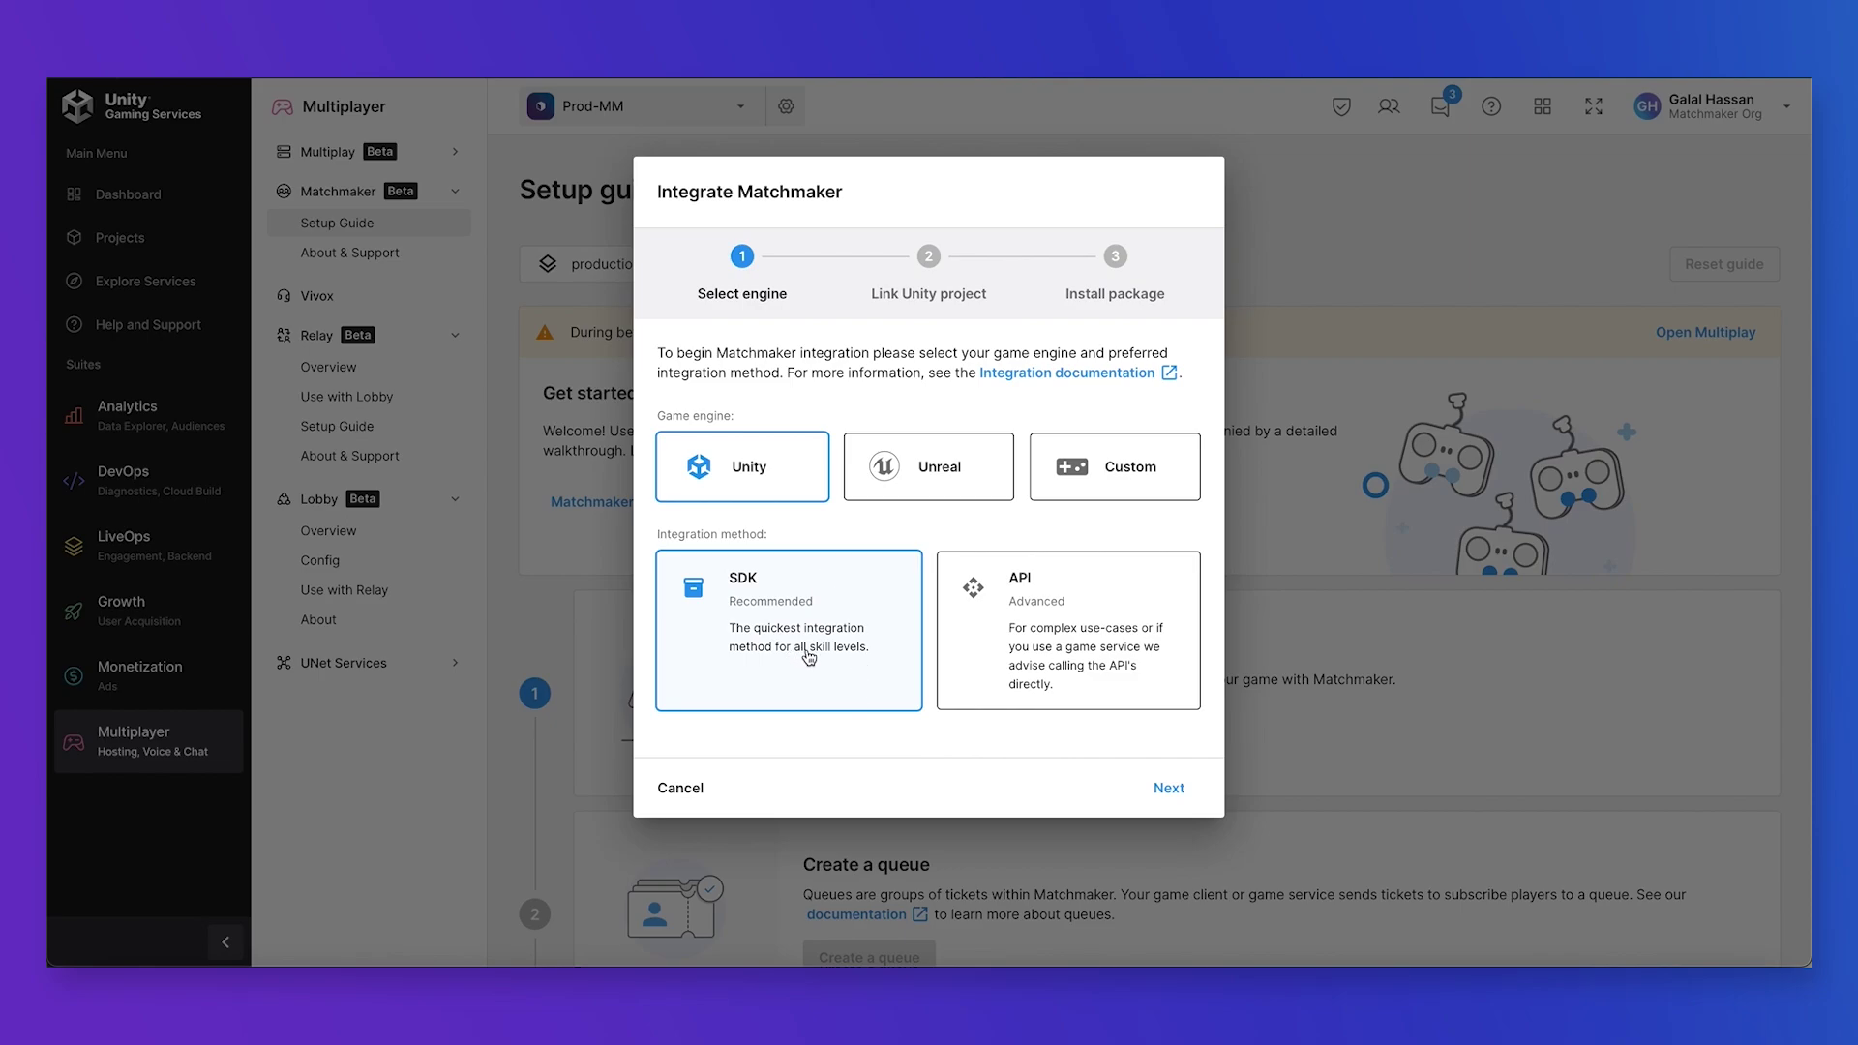
{"action": "left_click", "coordinate": [1173, 789]}
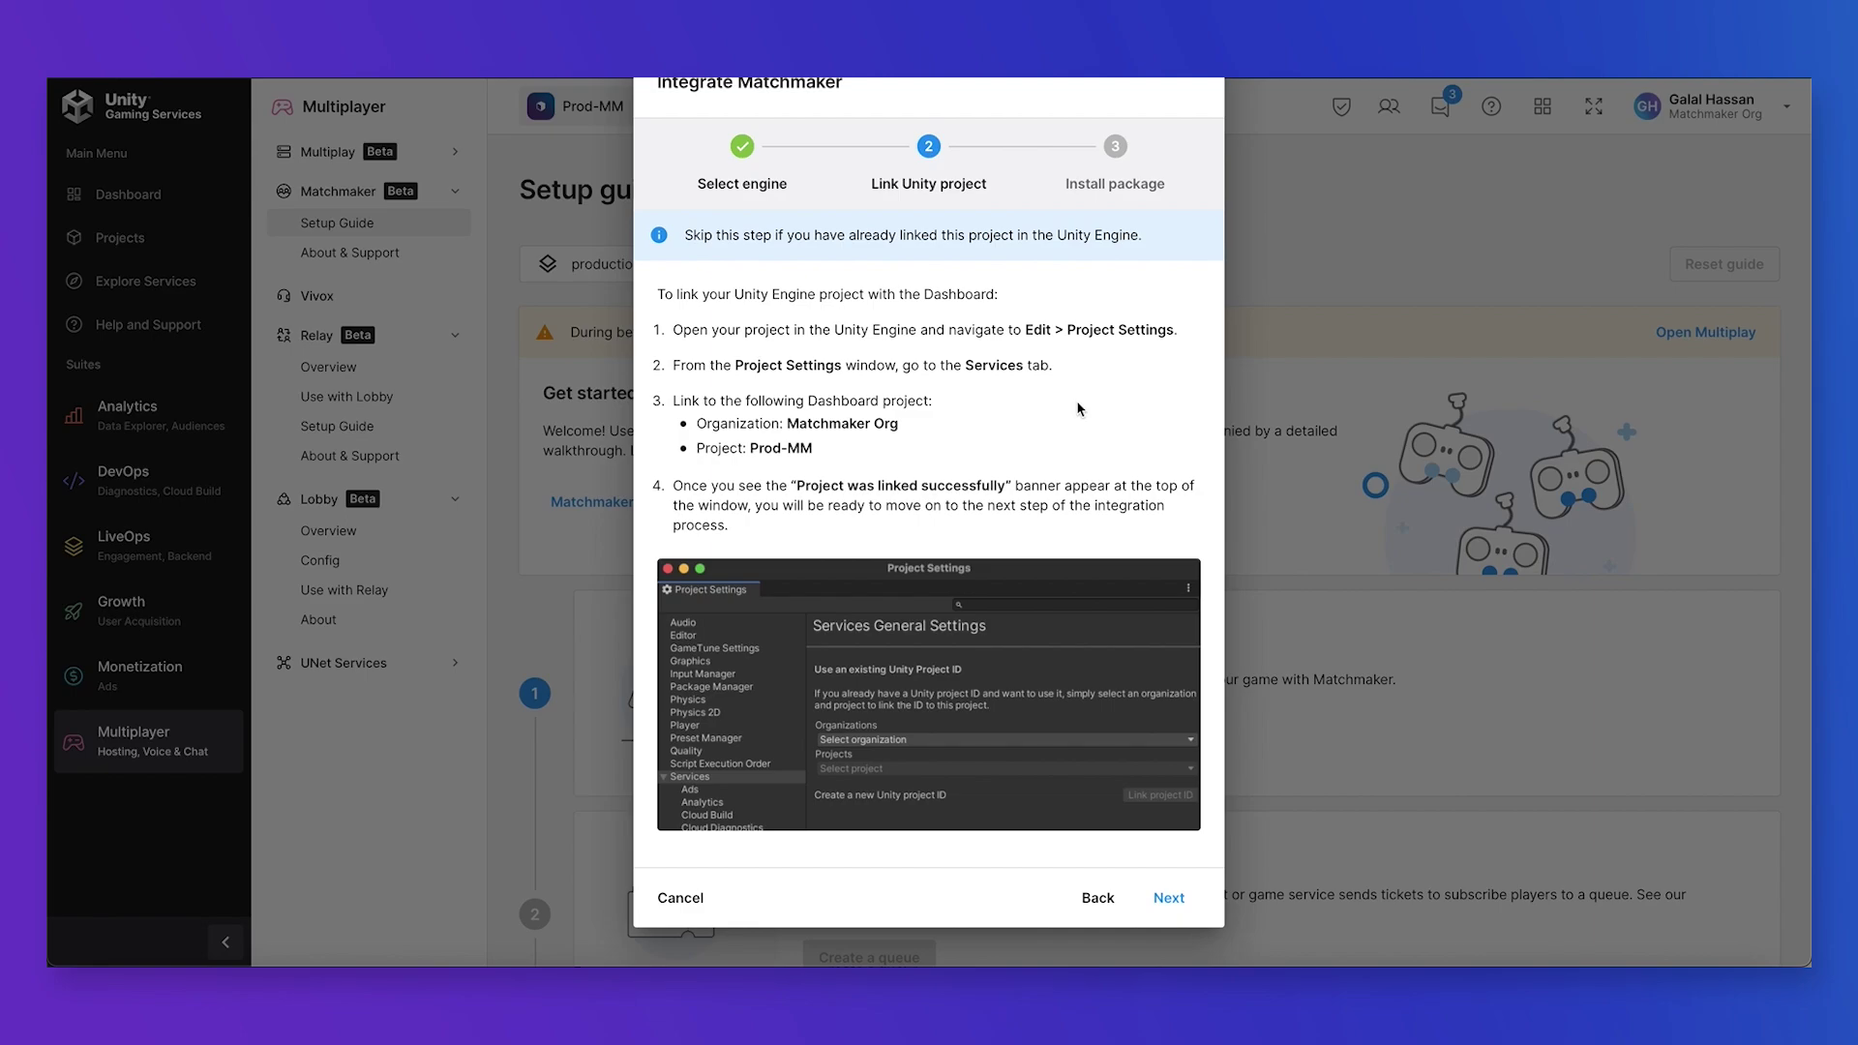
{"action": "left_click", "coordinate": [1171, 900]}
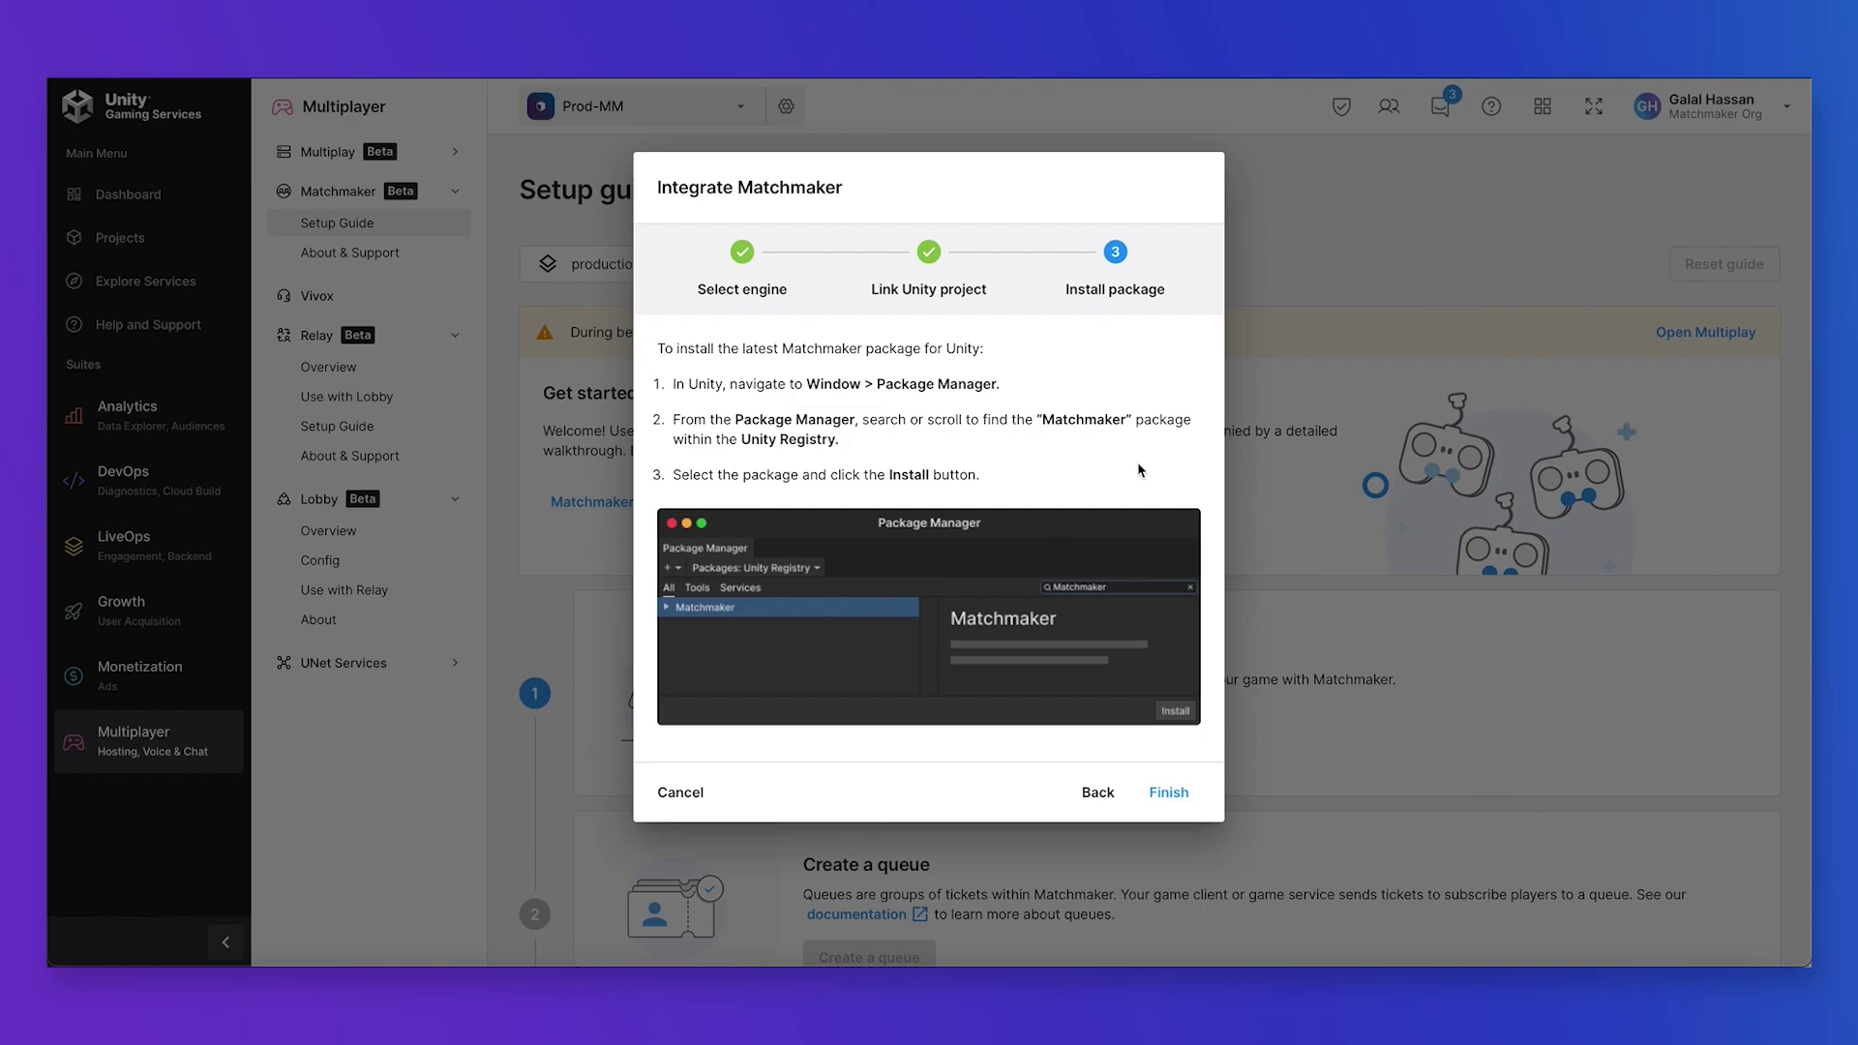
{"action": "left_click", "coordinate": [1166, 793]}
Open the Create queue dialog from further down the Setup Guide.
{"action": "scroll", "coordinate": [1162, 792], "scroll_direction": "down", "scroll_amount": 3}
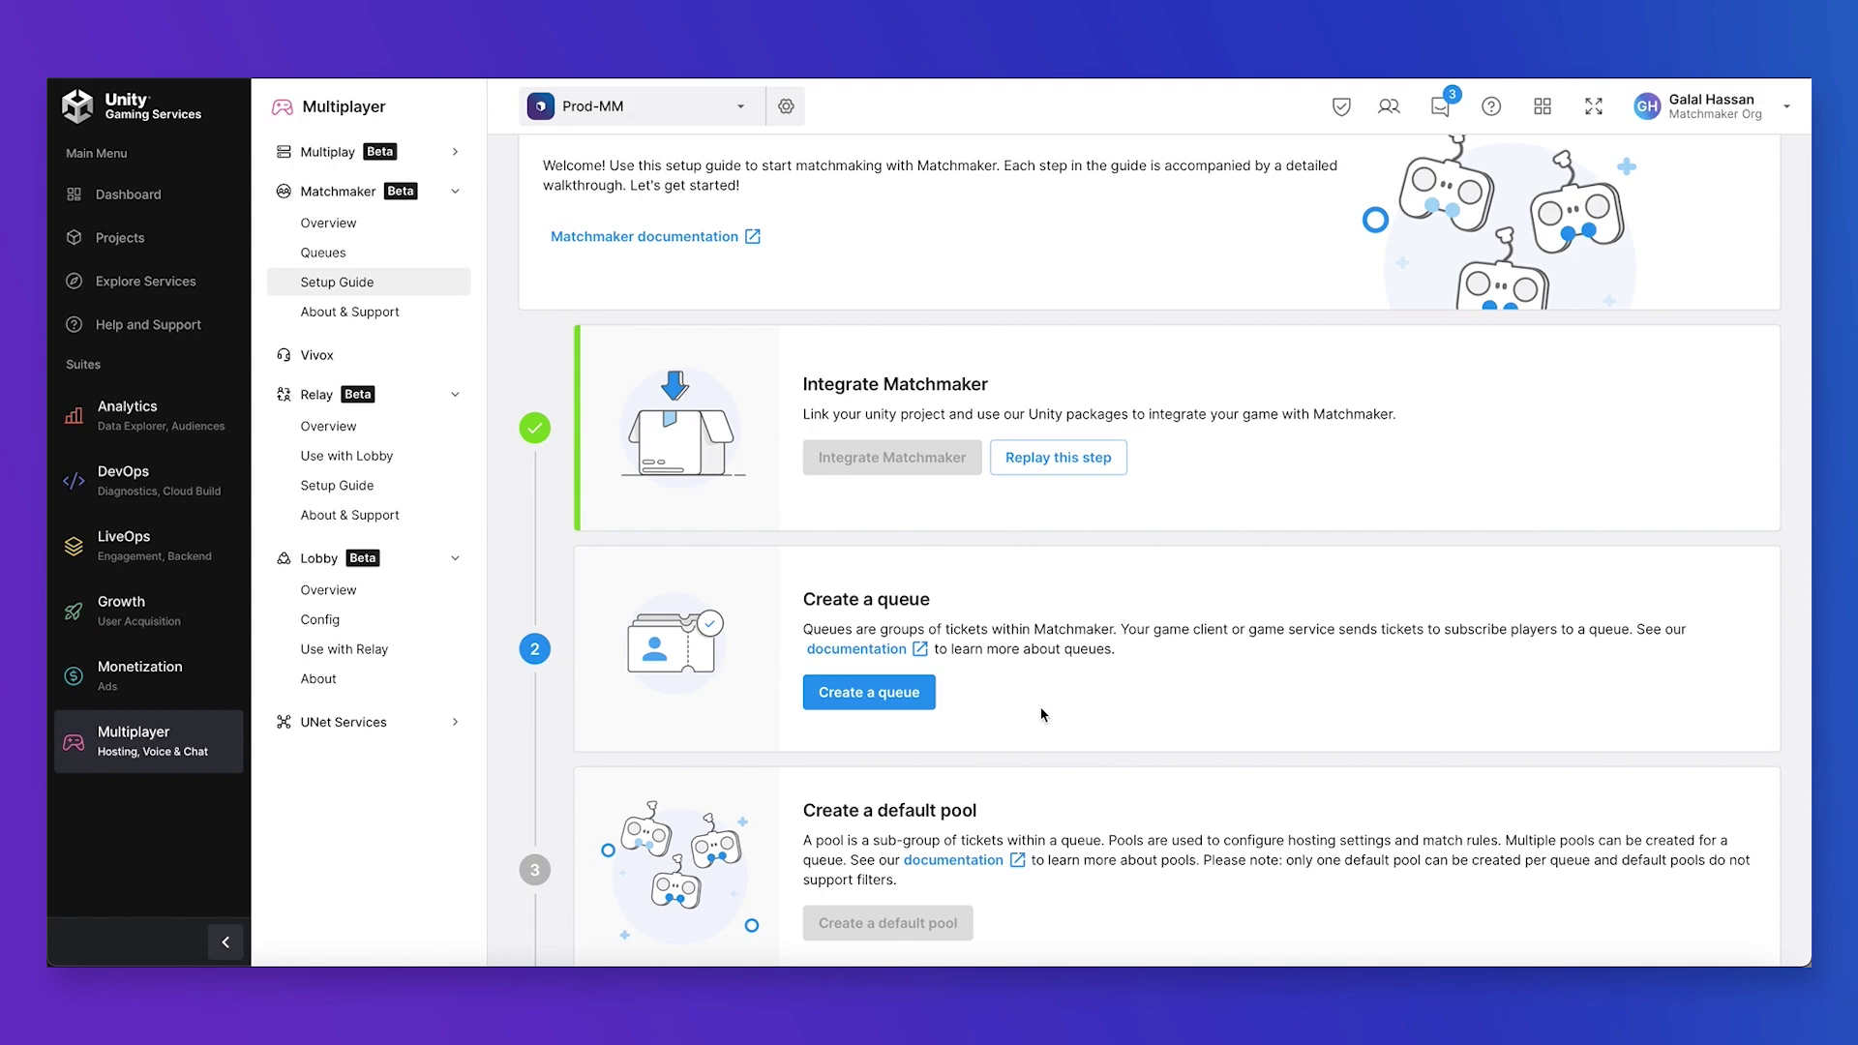
{"action": "left_click", "coordinate": [883, 693]}
Create the 'Deathmatch' queue with a maximum of 2 players per ticket.
{"action": "left_click", "coordinate": [960, 468]}
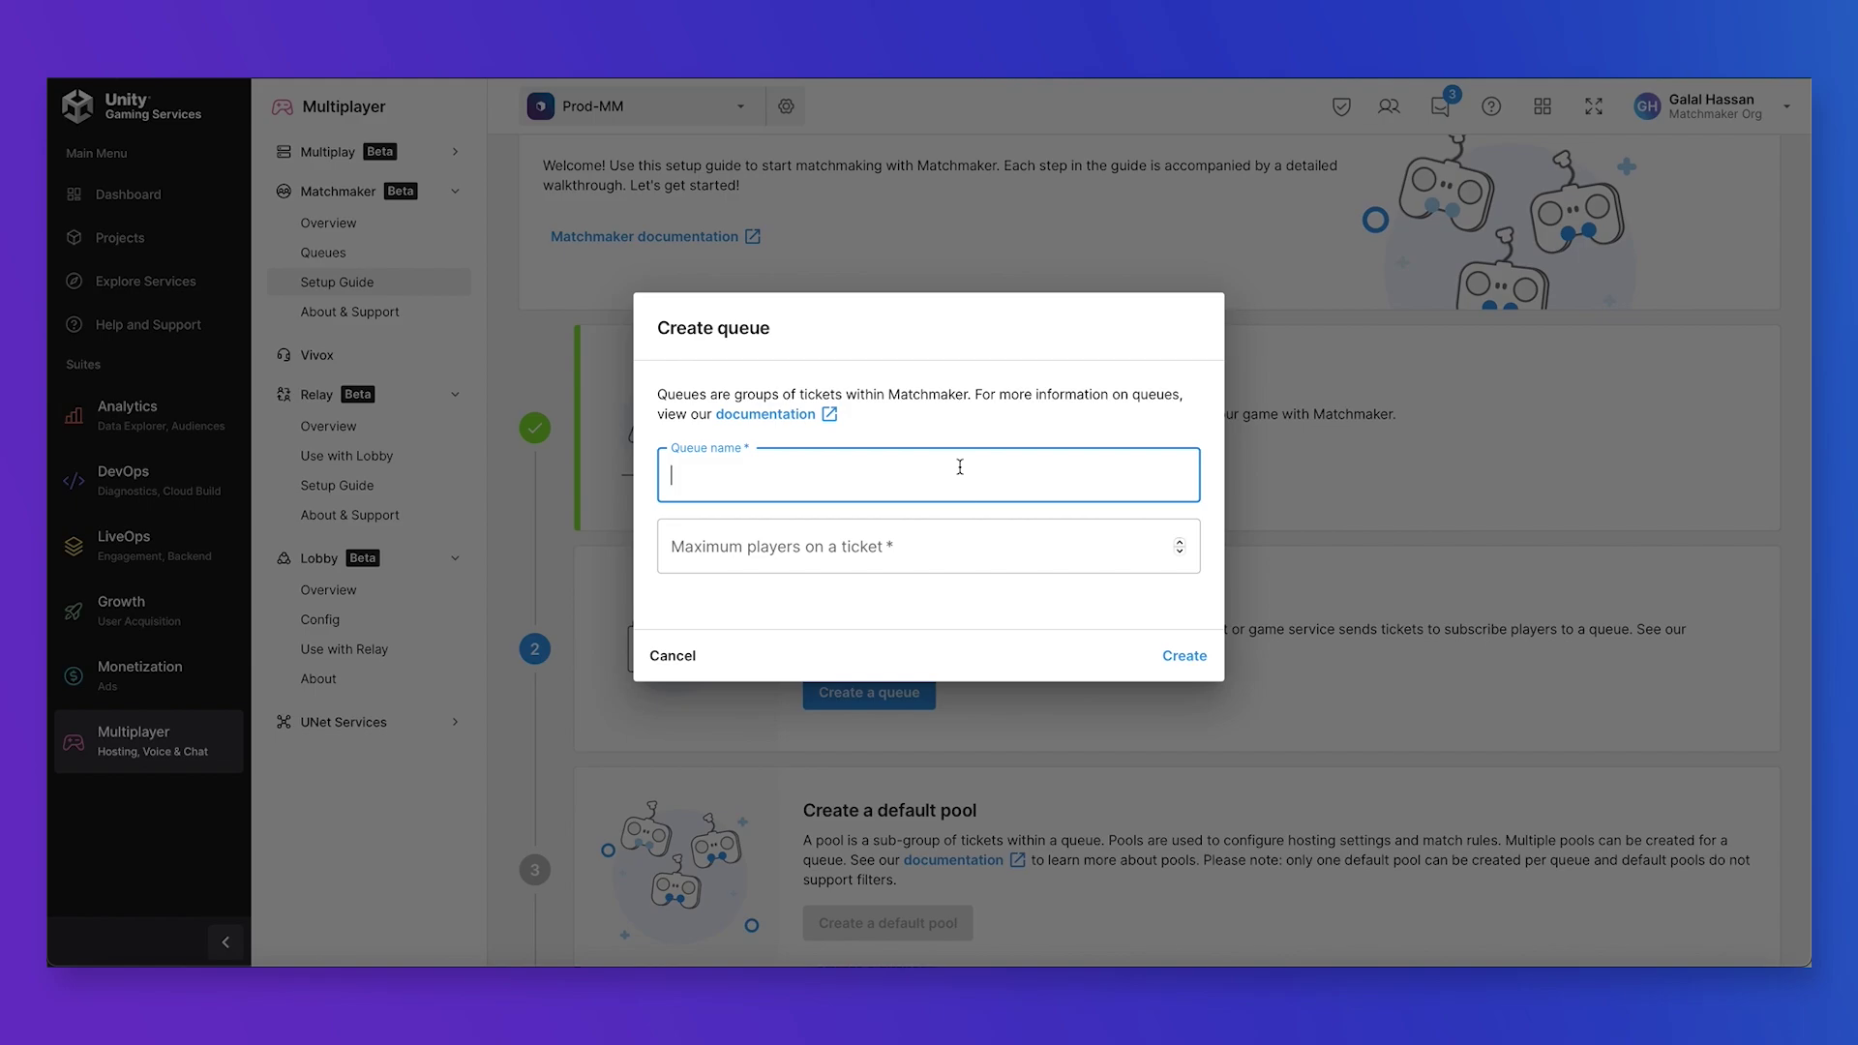
{"action": "type", "text": "Deathmatch"}
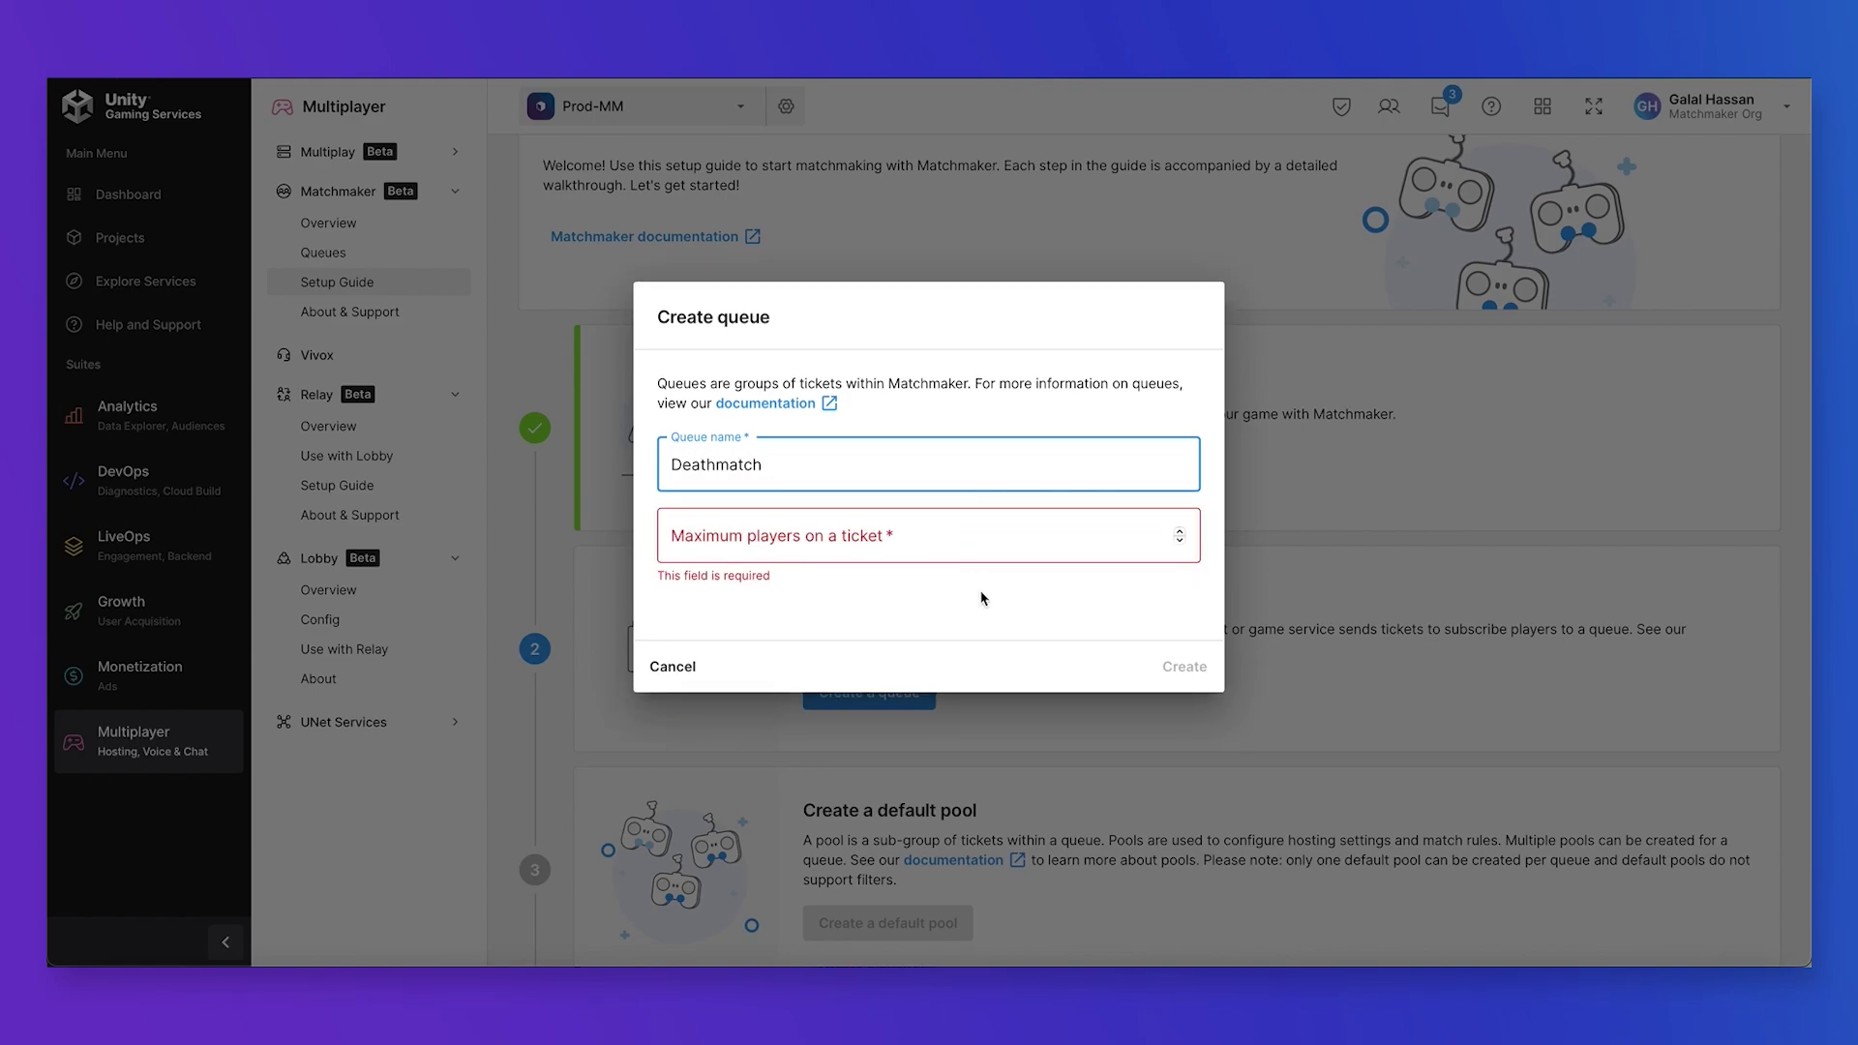
{"action": "left_click", "coordinate": [964, 559]}
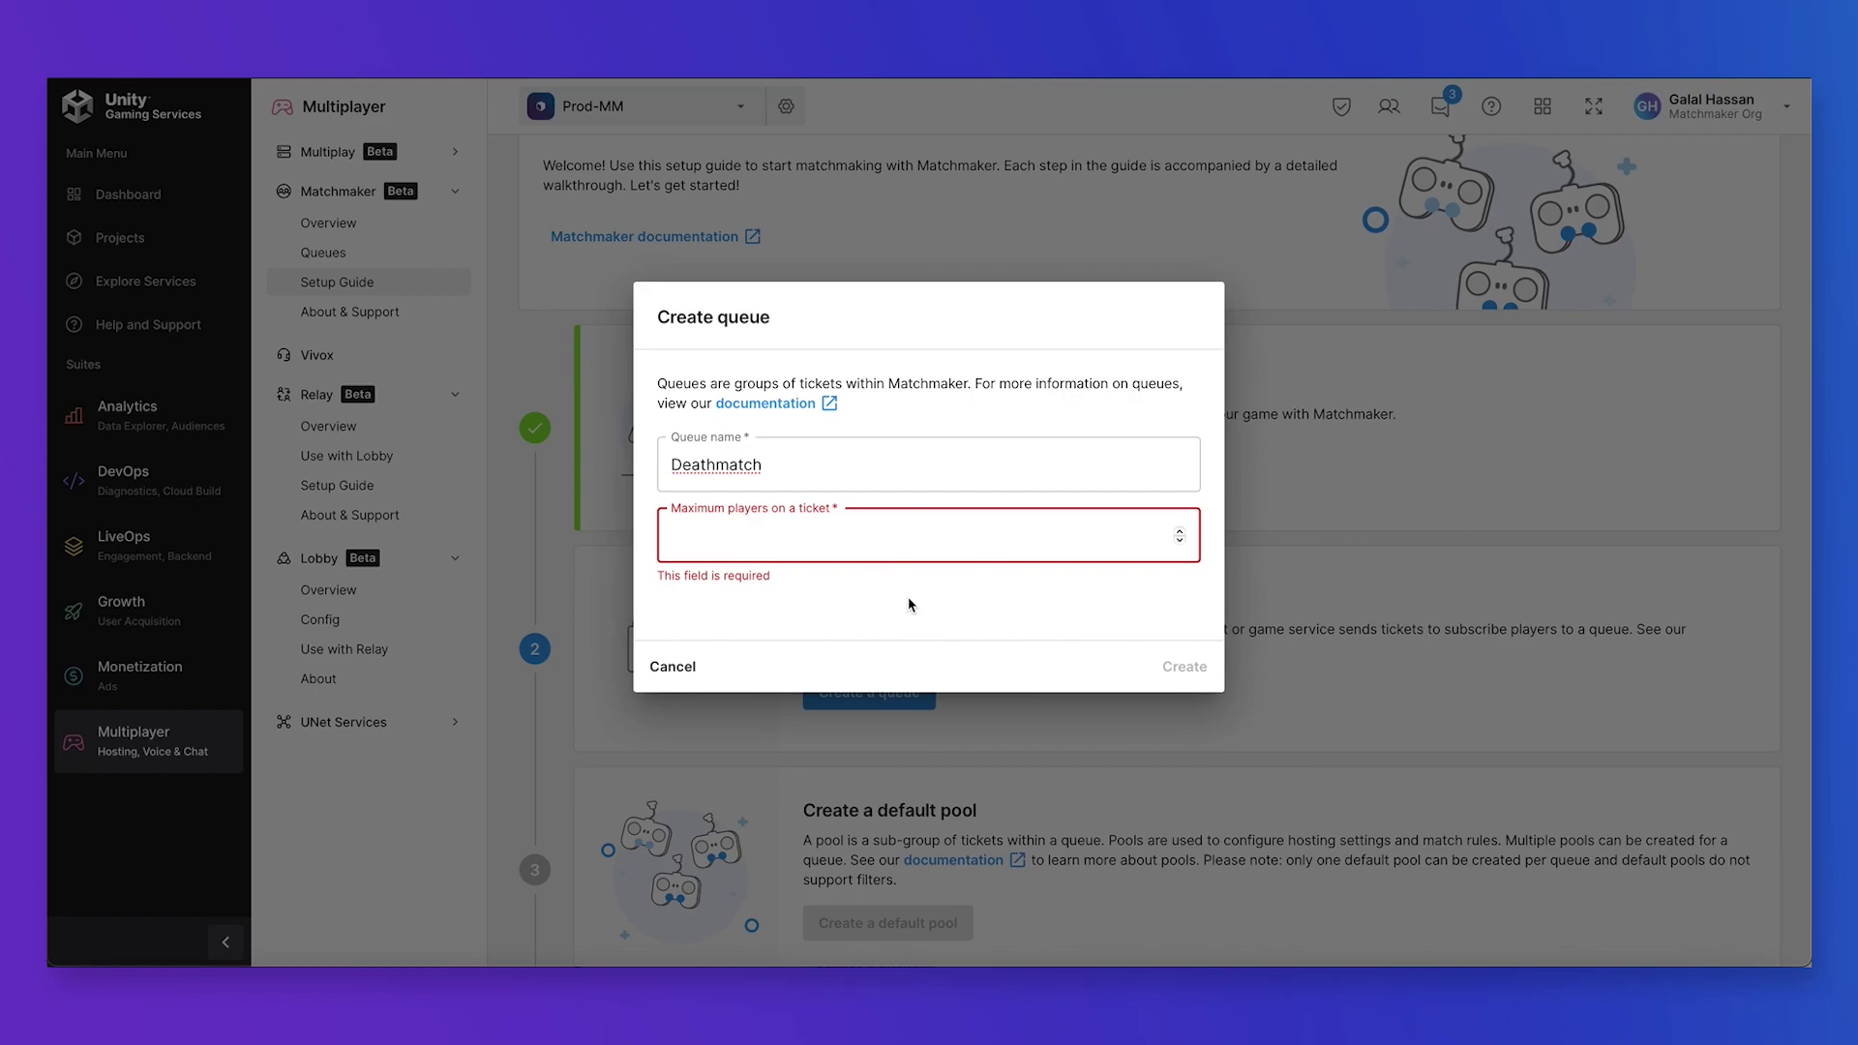
{"action": "type", "text": "2"}
{"action": "left_click", "coordinate": [968, 623]}
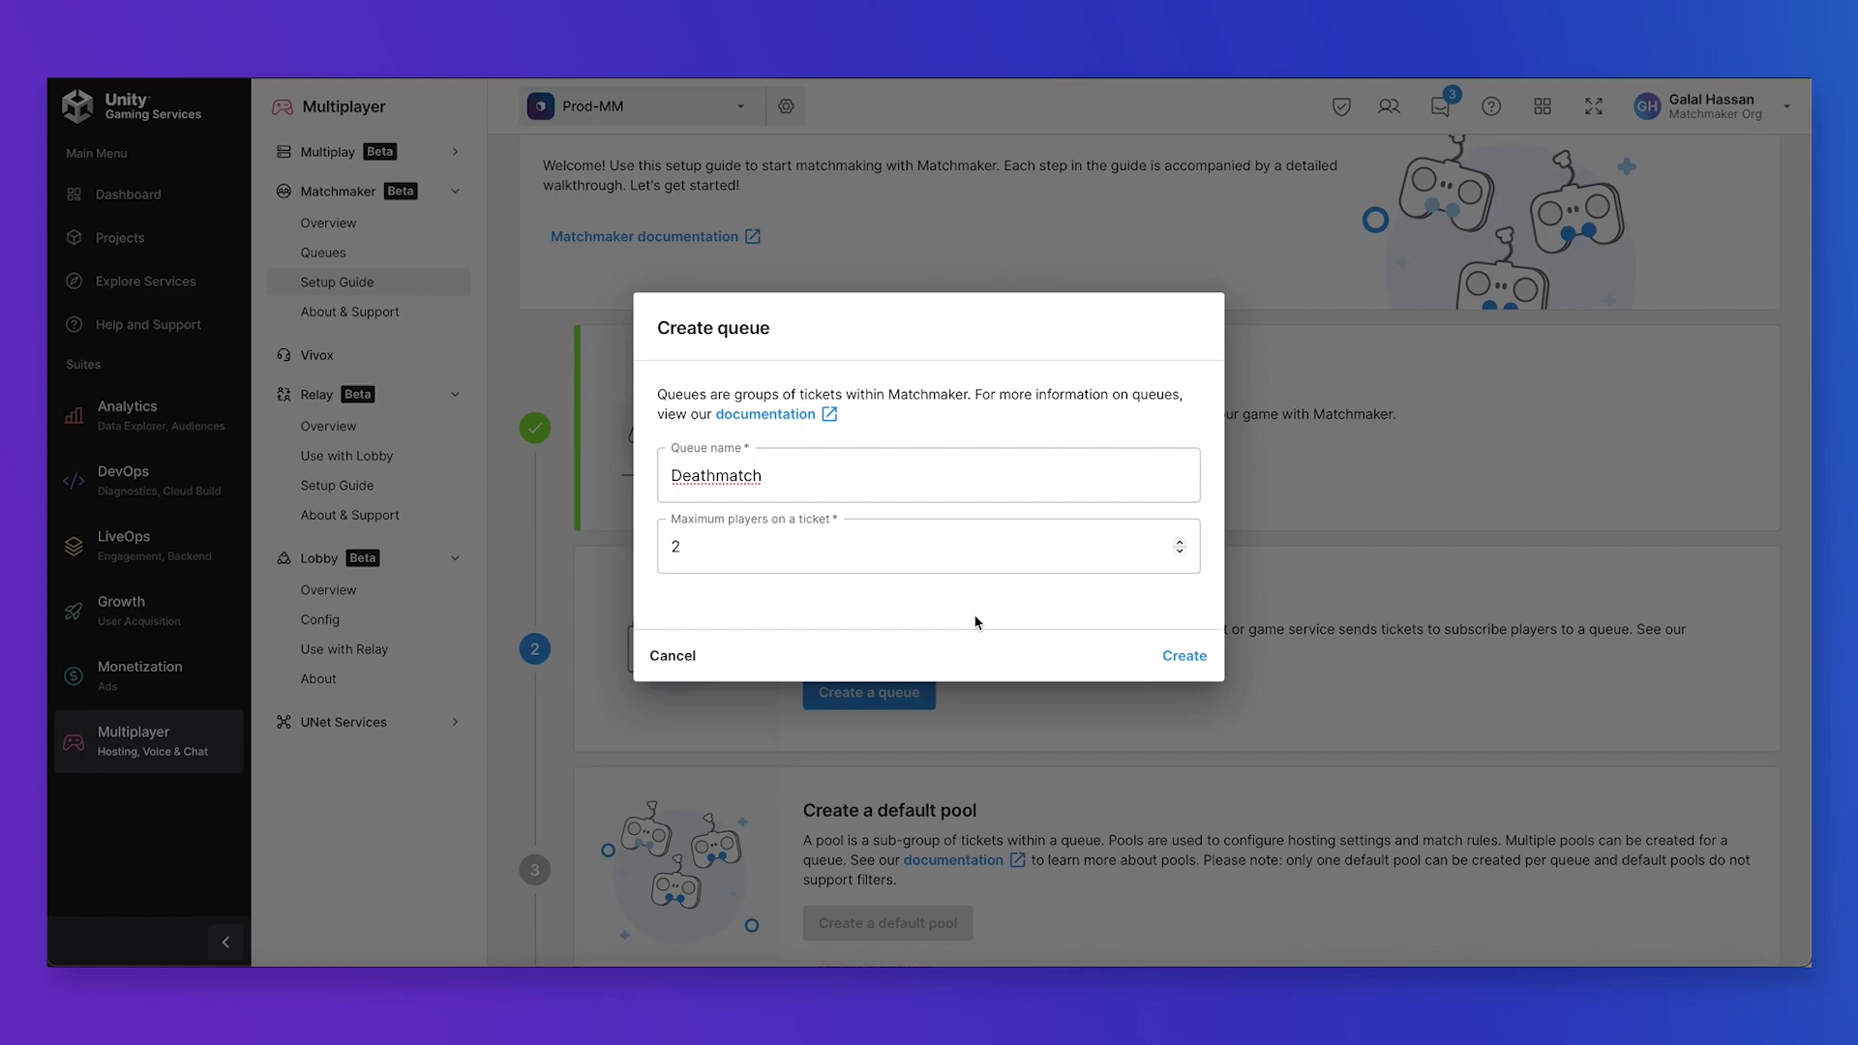
{"action": "left_click", "coordinate": [1184, 657]}
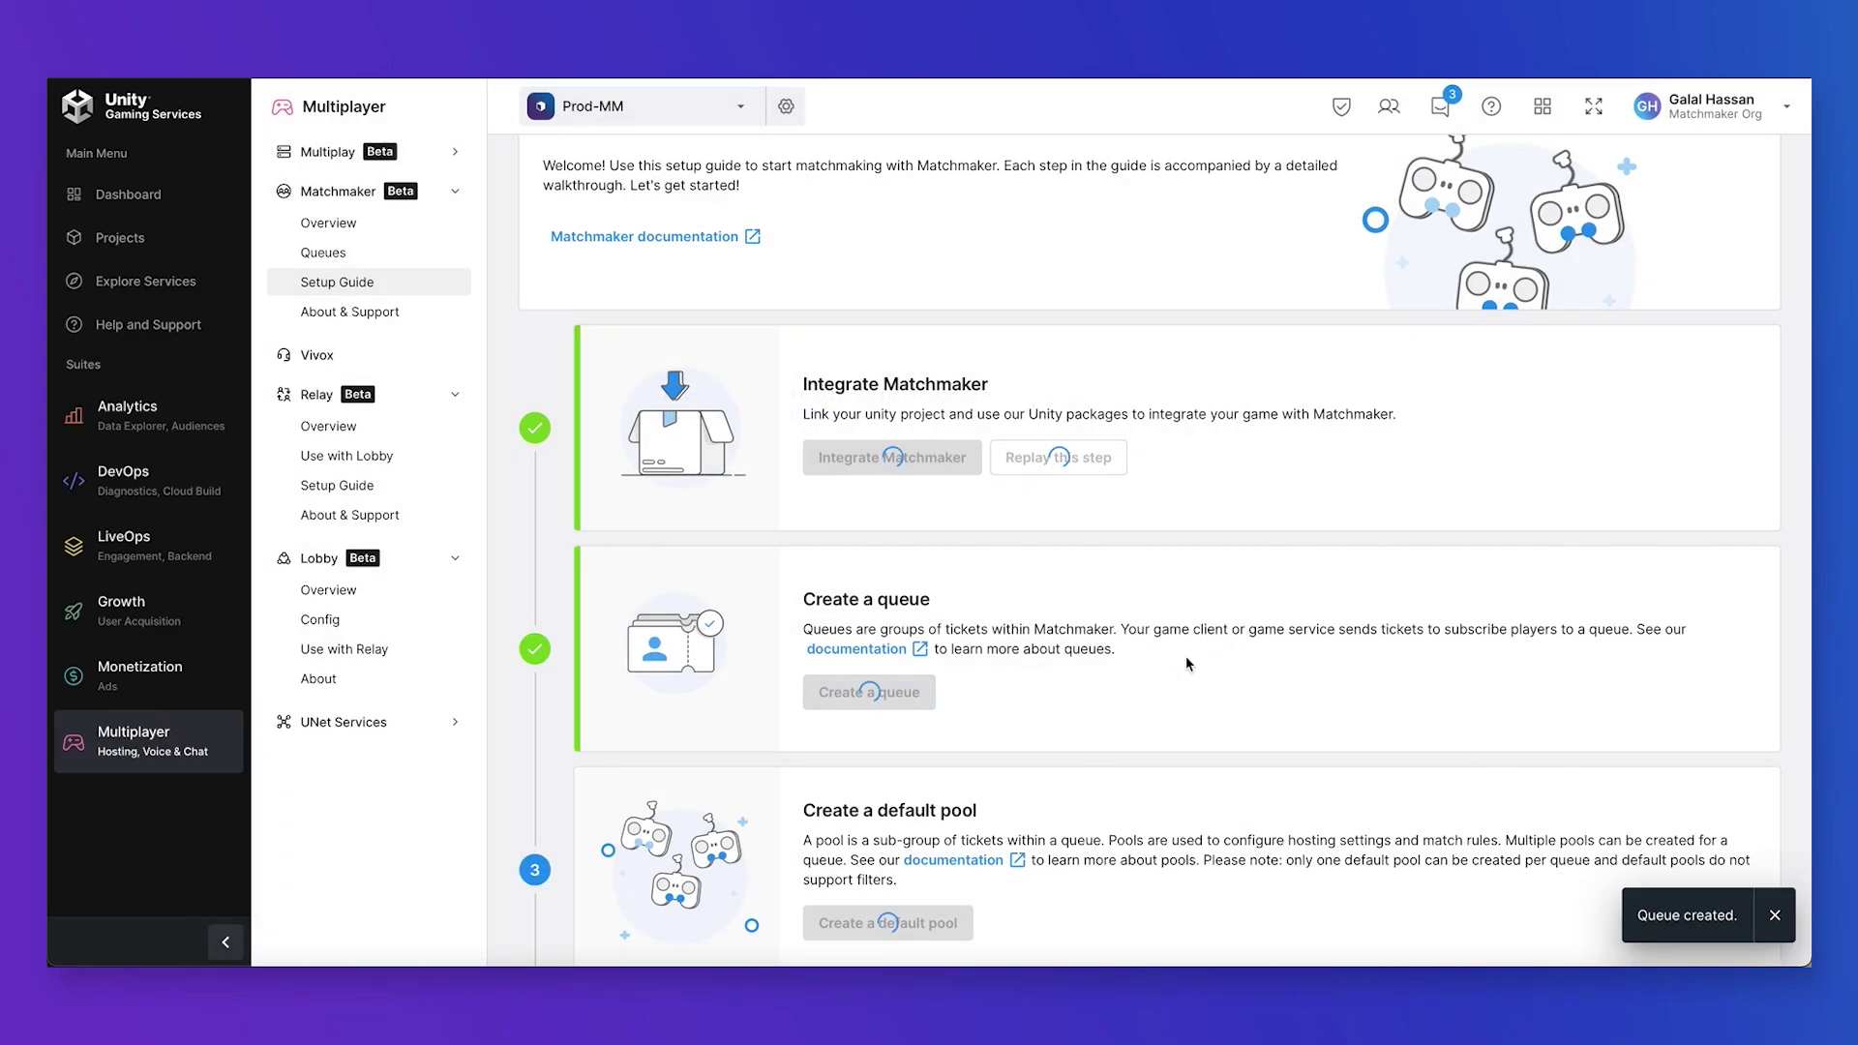
Start a default pool named 'default-pool' with a 60-second timeout.
{"action": "scroll", "coordinate": [1194, 670], "scroll_direction": "down", "scroll_amount": 1}
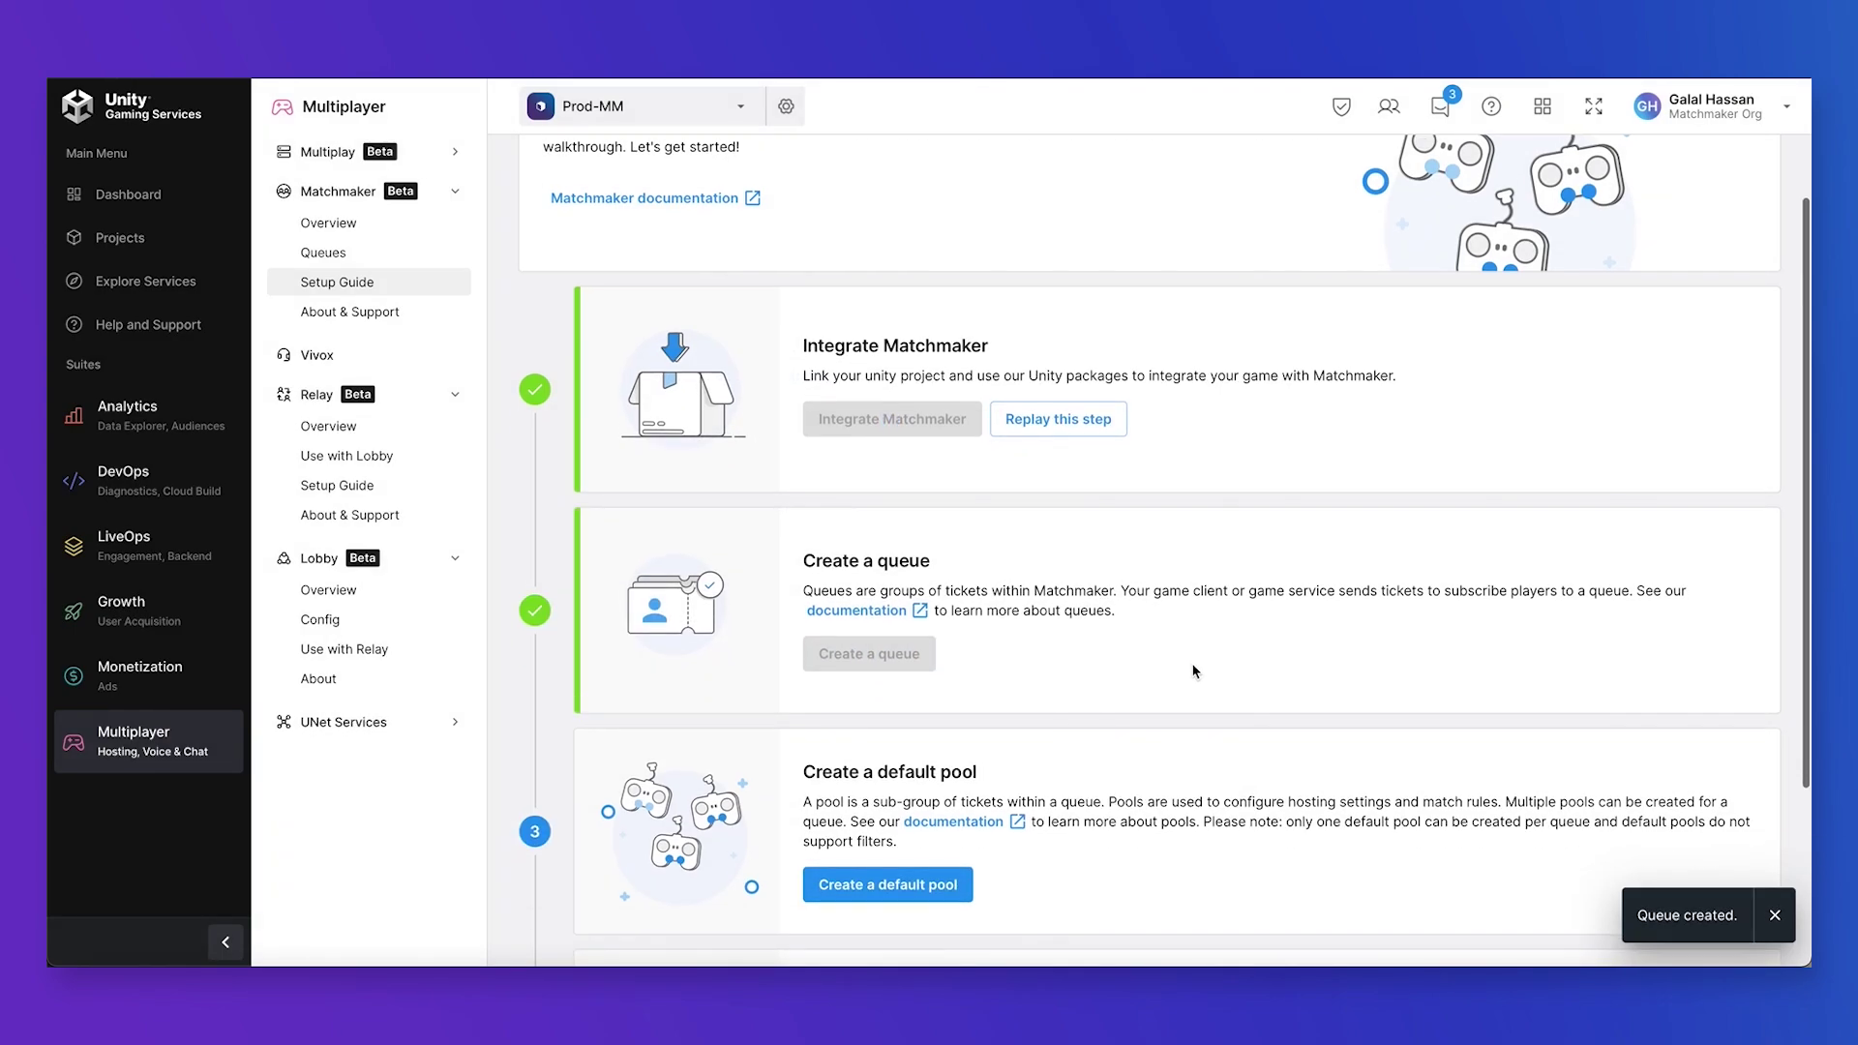
{"action": "scroll", "coordinate": [1193, 671], "scroll_direction": "down", "scroll_amount": 3}
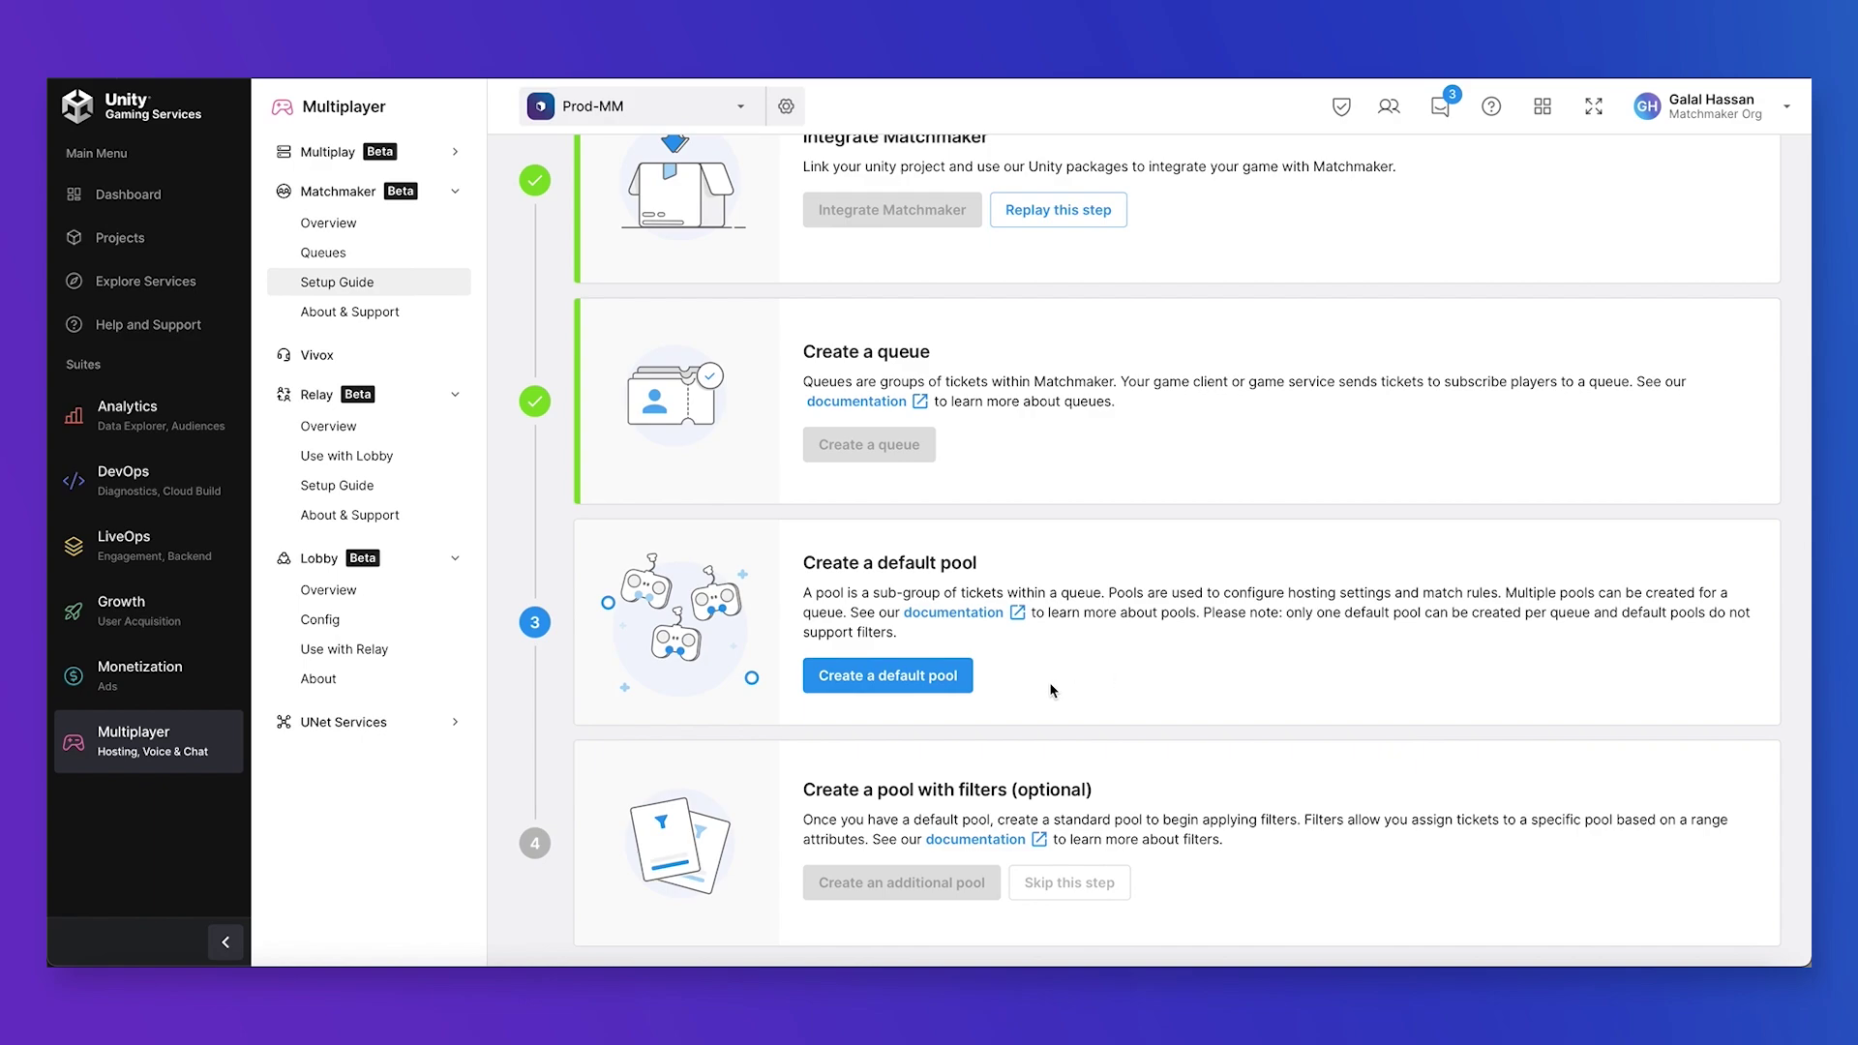
{"action": "left_click", "coordinate": [887, 681]}
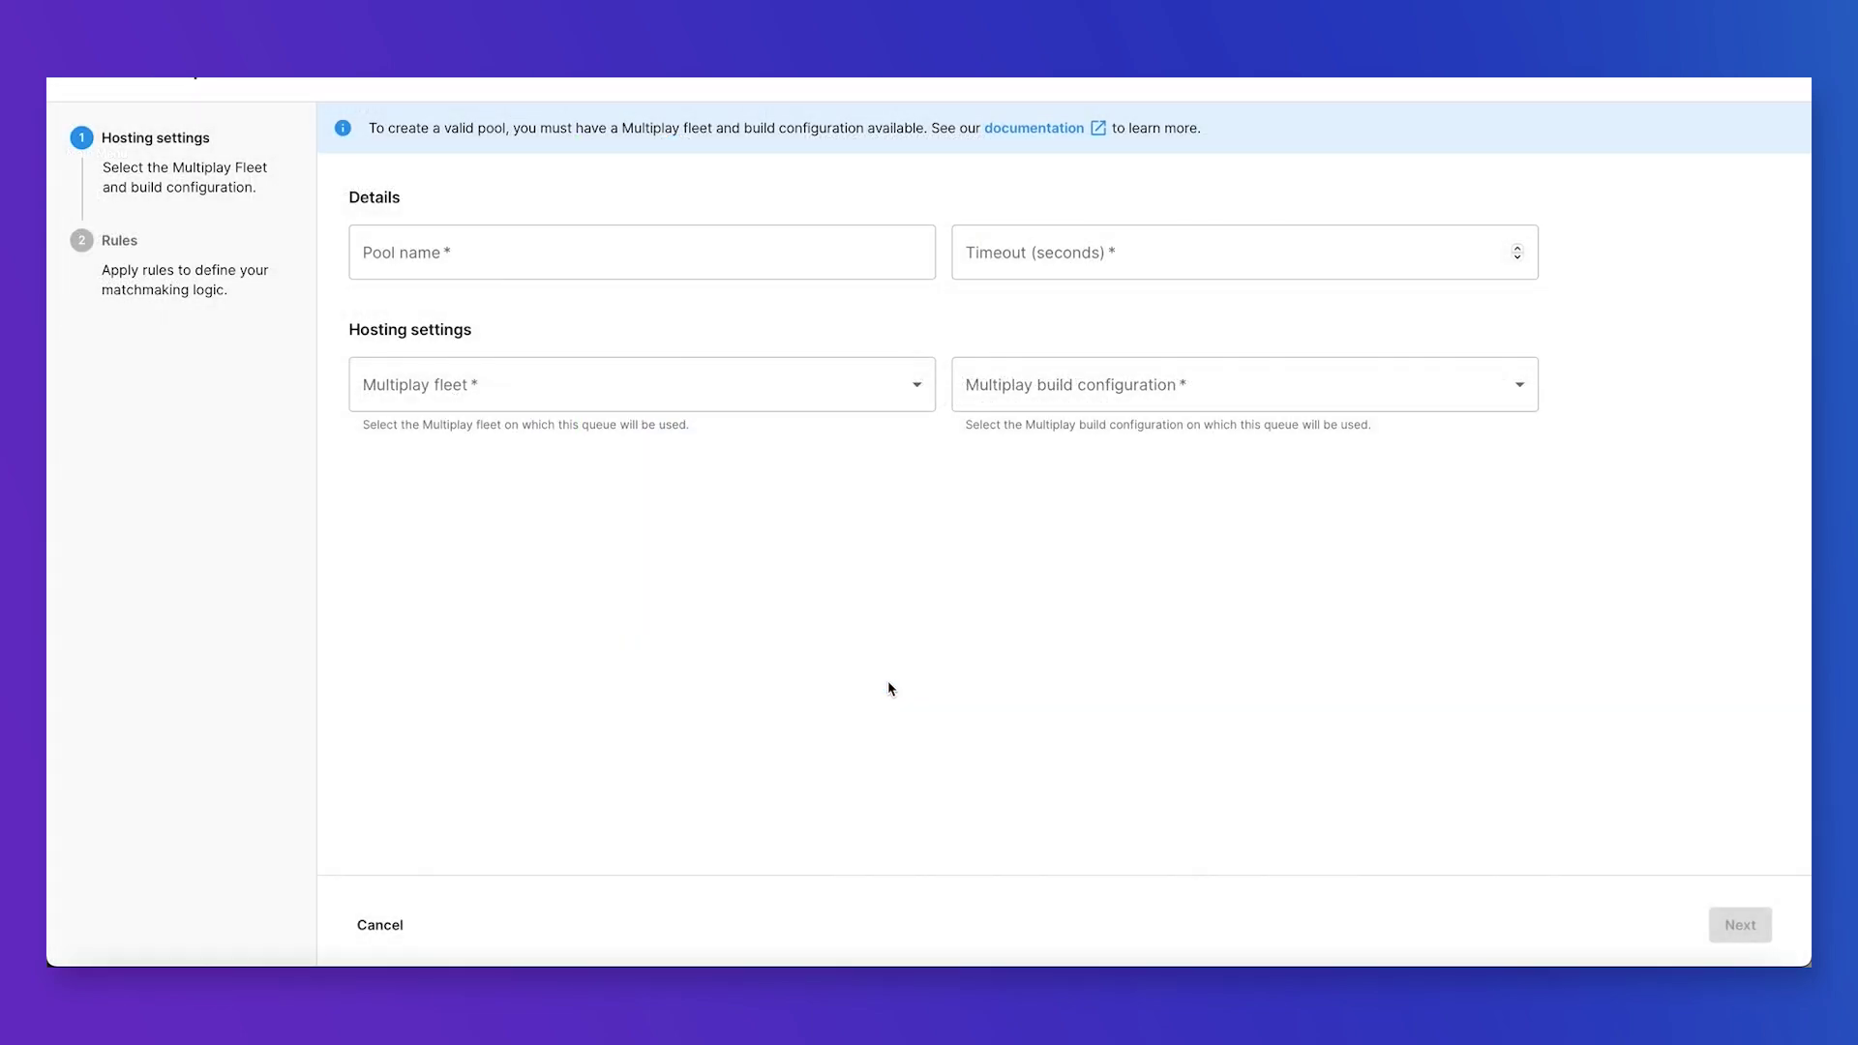
{"action": "left_click", "coordinate": [677, 253]}
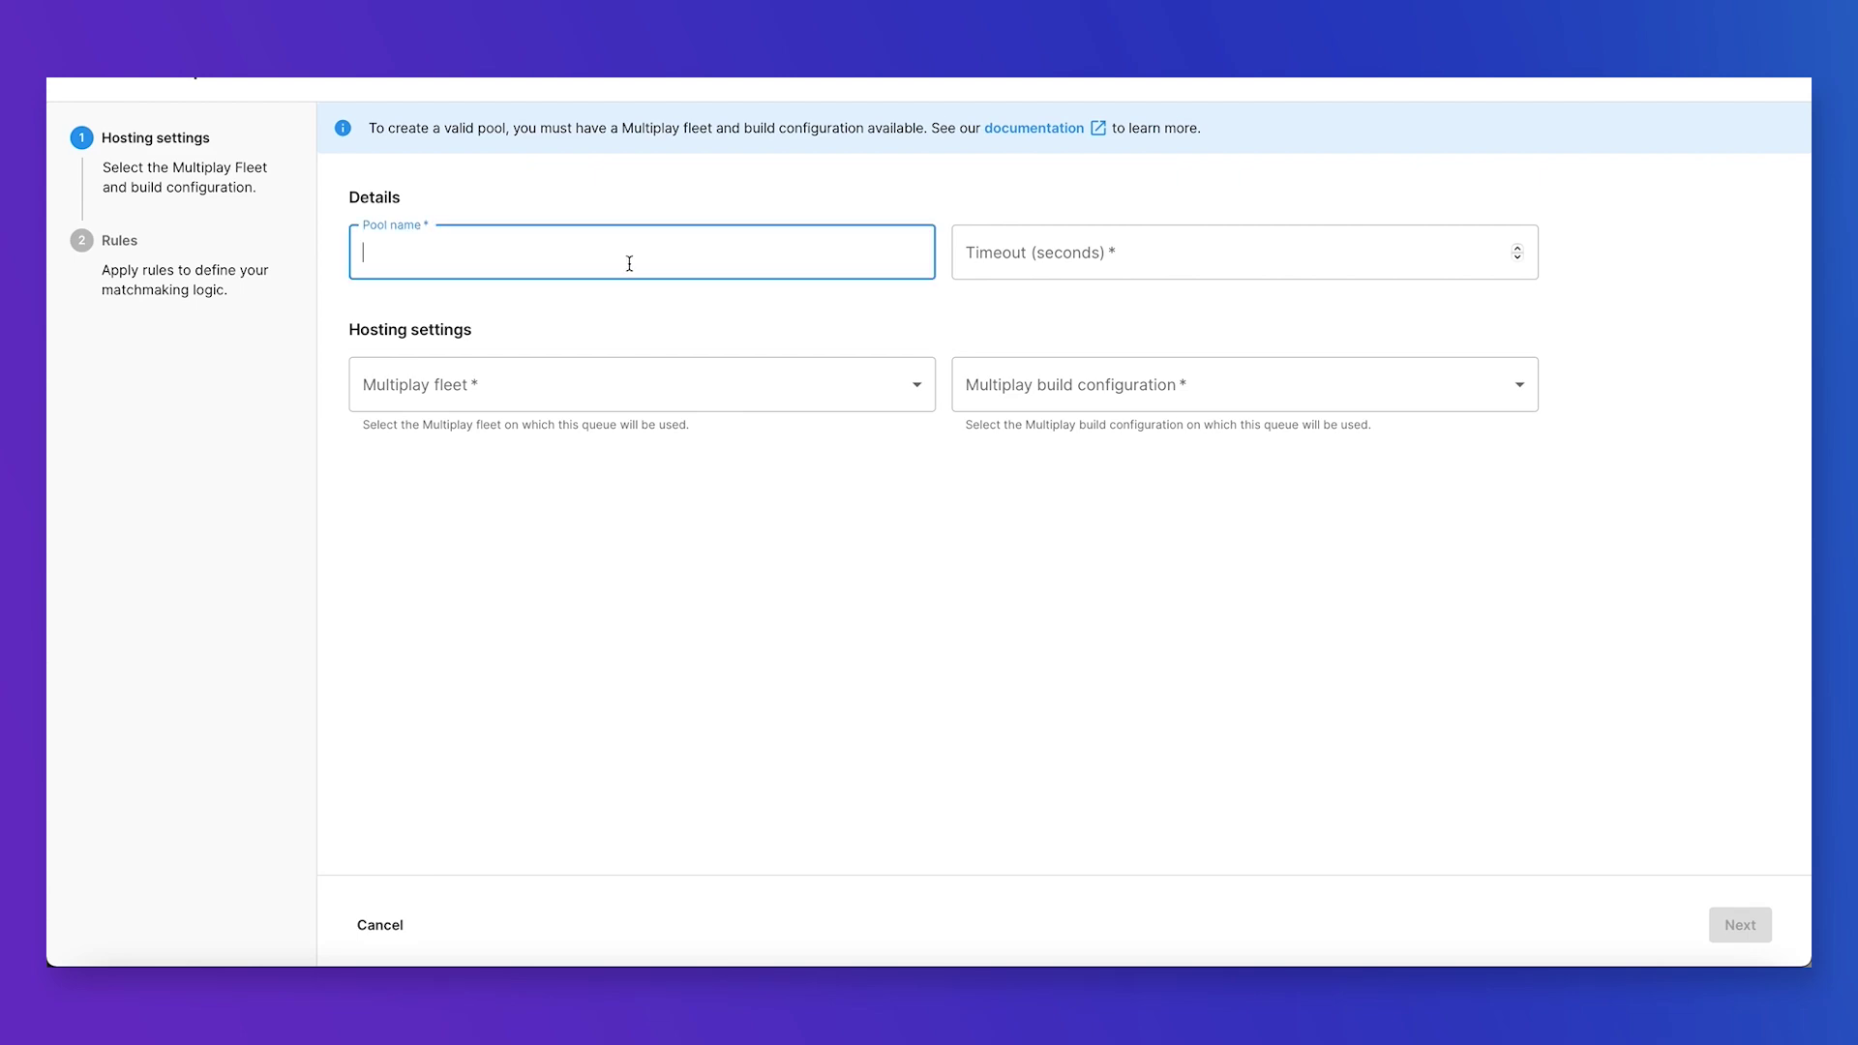
{"action": "type", "text": "defau"}
{"action": "type", "text": "lt_"}
{"action": "type", "text": "se"}
{"action": "key", "text": "BackSpace"}
{"action": "key", "text": "BackSpace"}
{"action": "type", "text": "pool"}
{"action": "left_click", "coordinate": [1026, 269]}
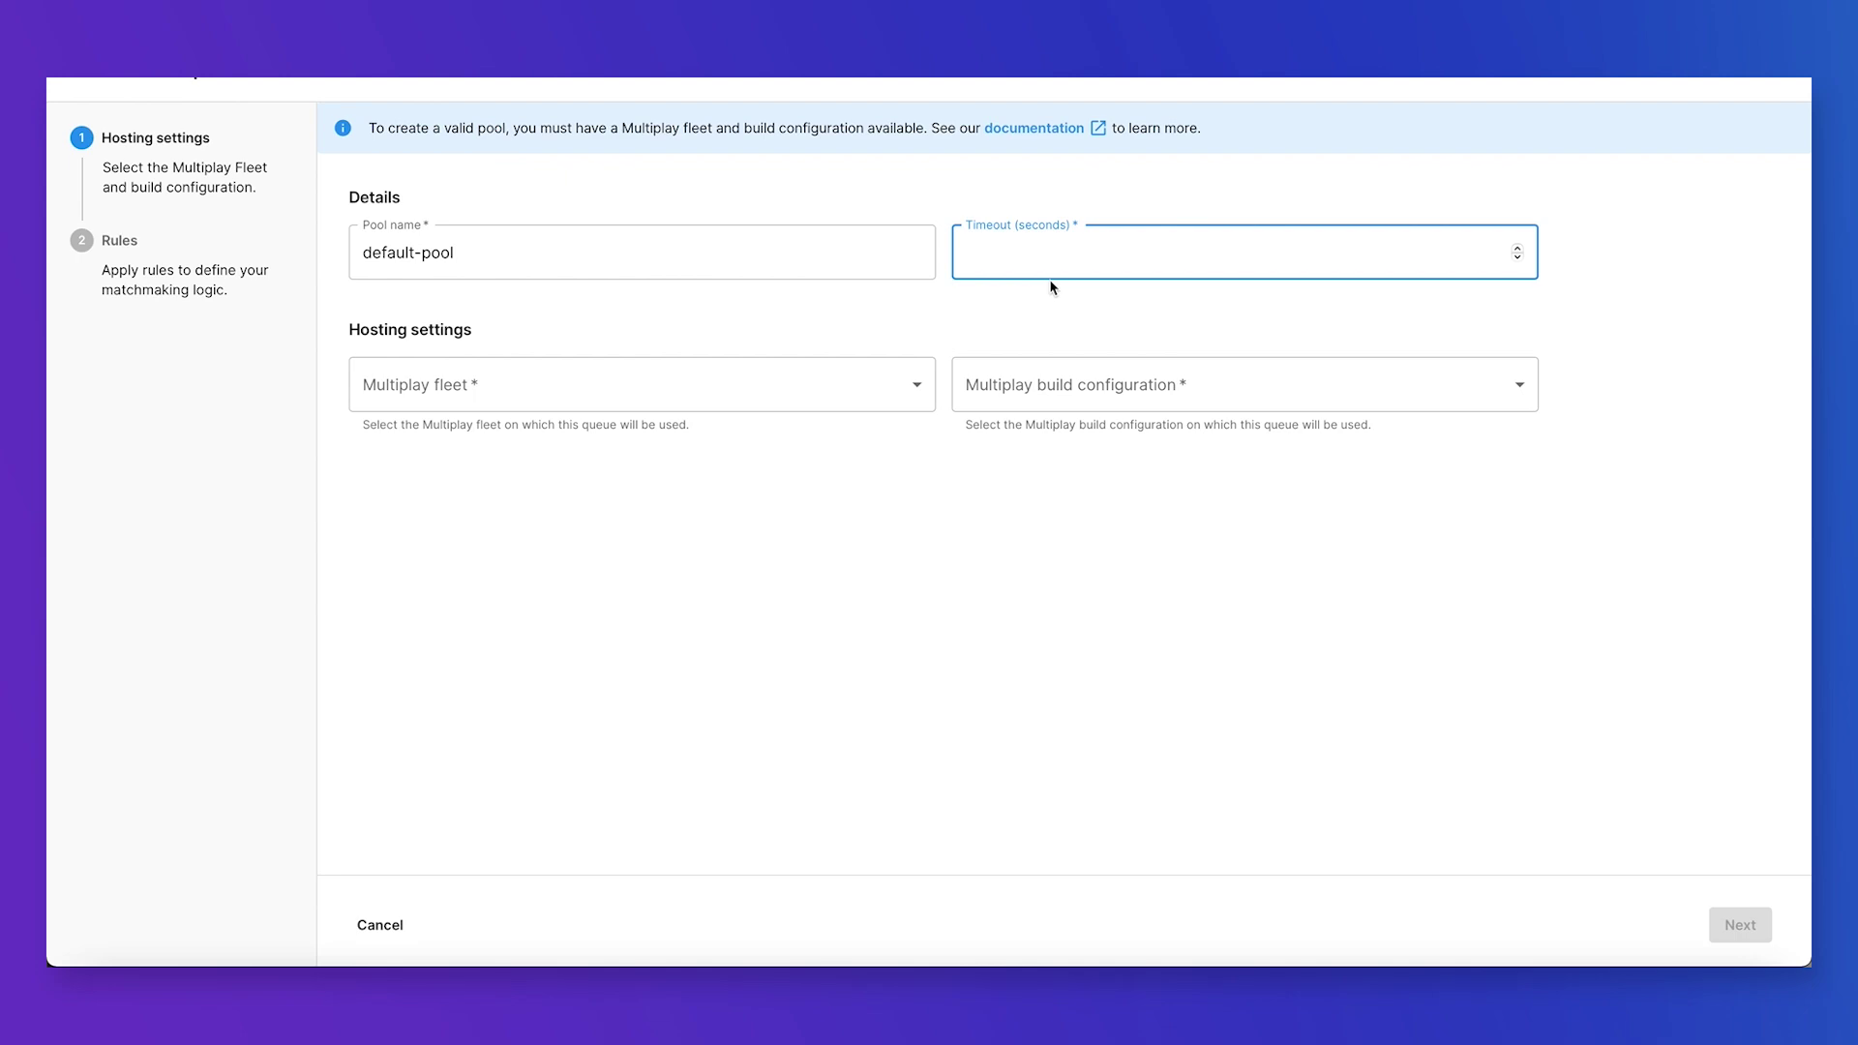
{"action": "type", "text": "60"}
{"action": "left_click", "coordinate": [952, 314]}
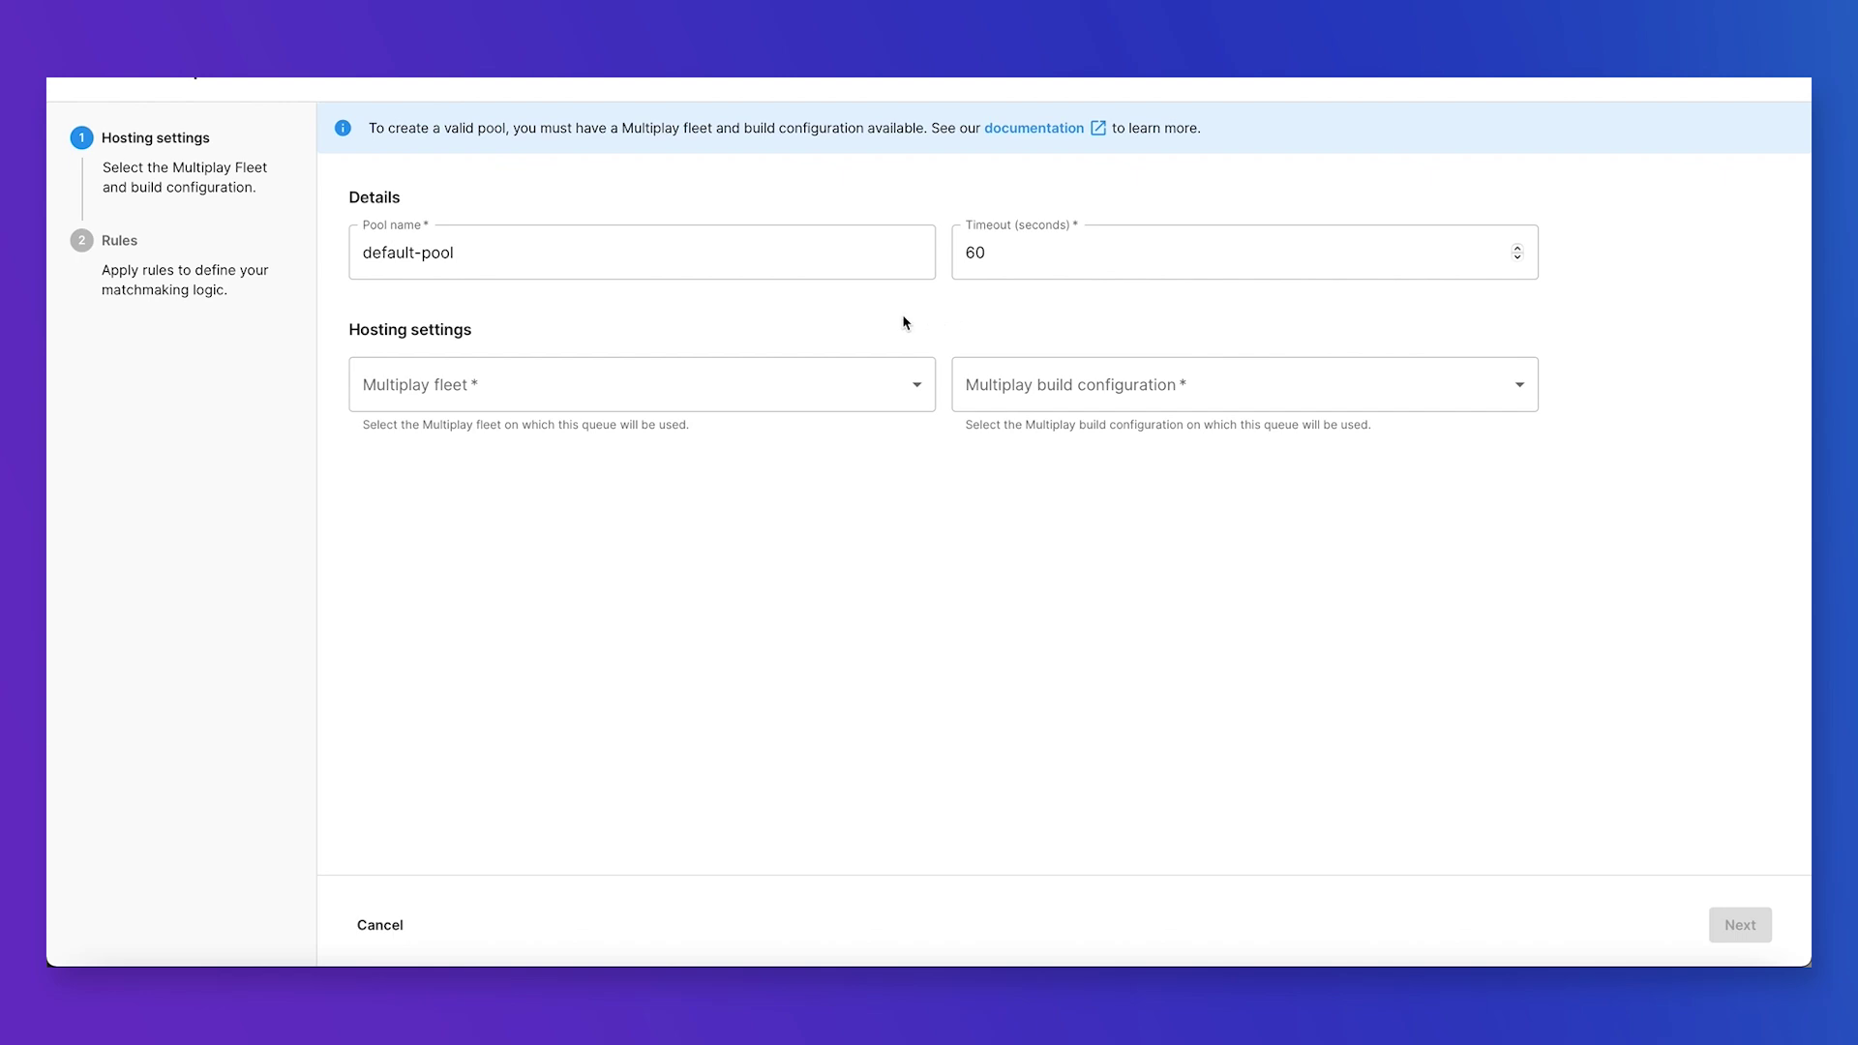
Assign the Galal Connected Games Internal fleet and Ping Sample - Build A, then continue to rules.
{"action": "left_click", "coordinate": [764, 398]}
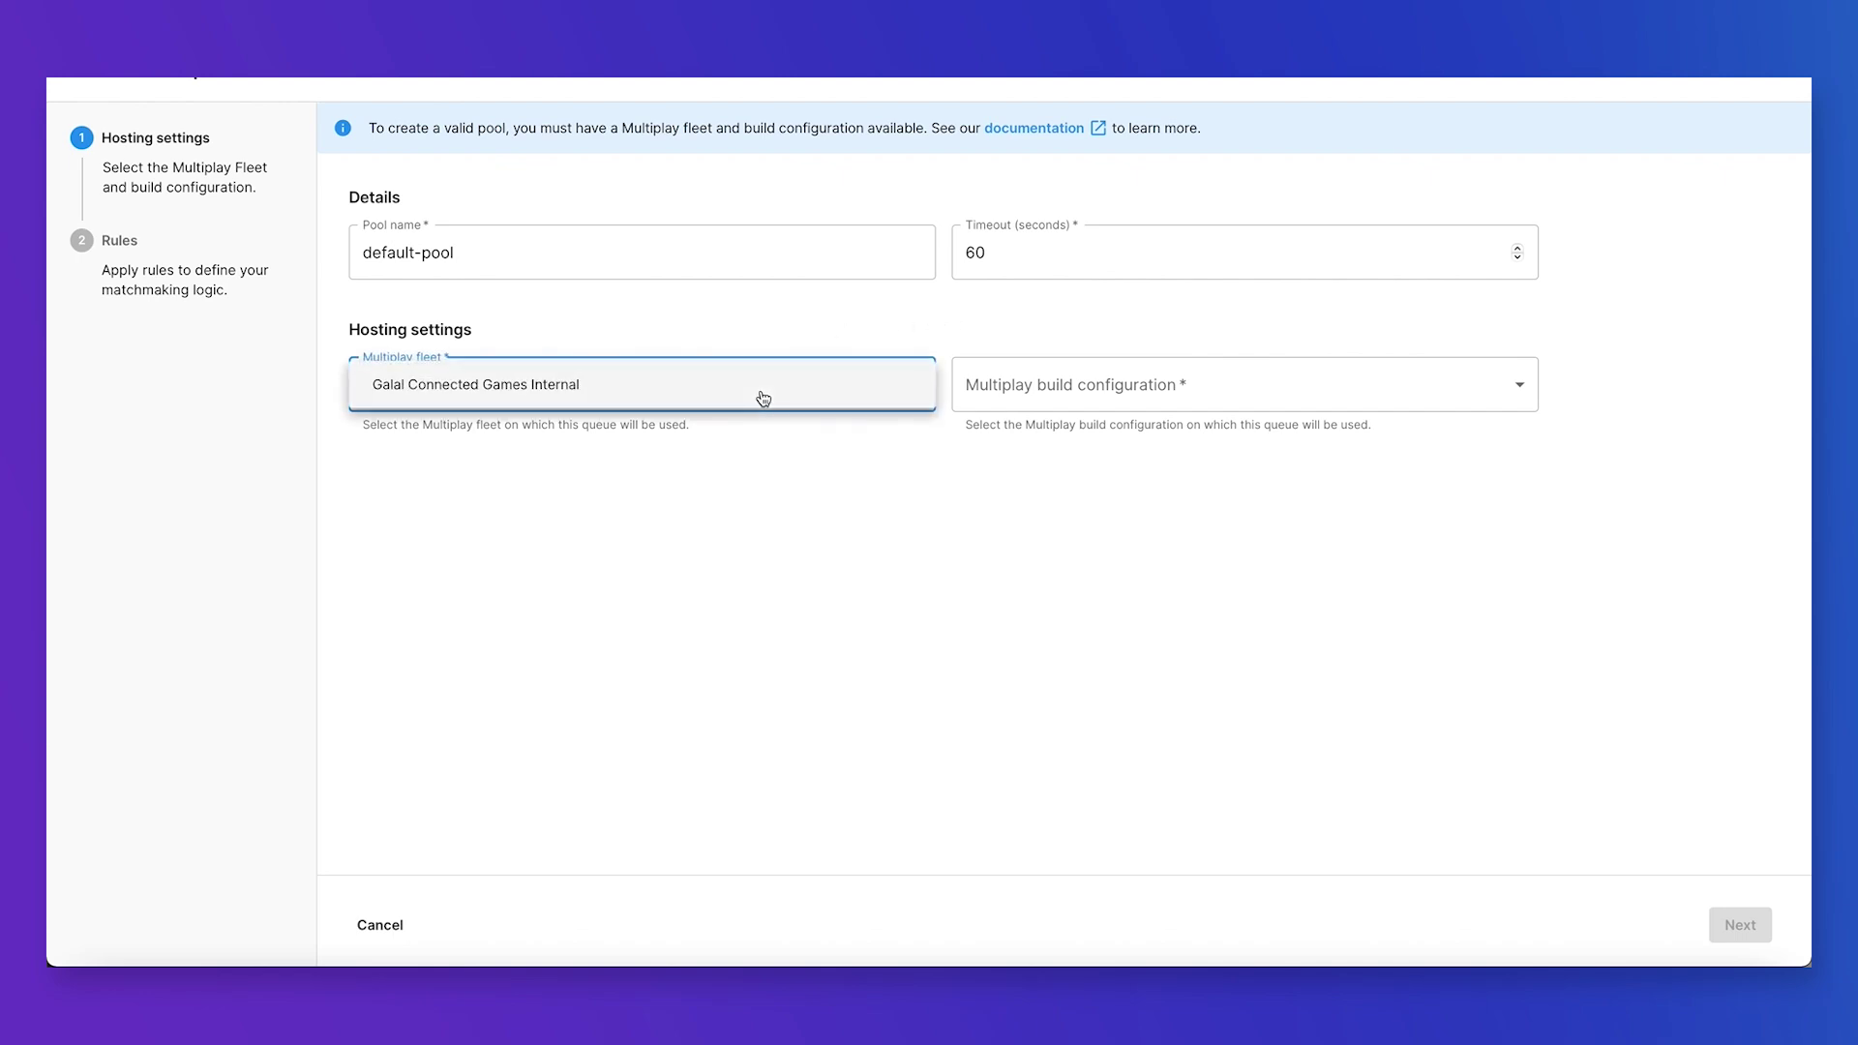
{"action": "left_click", "coordinate": [618, 401]}
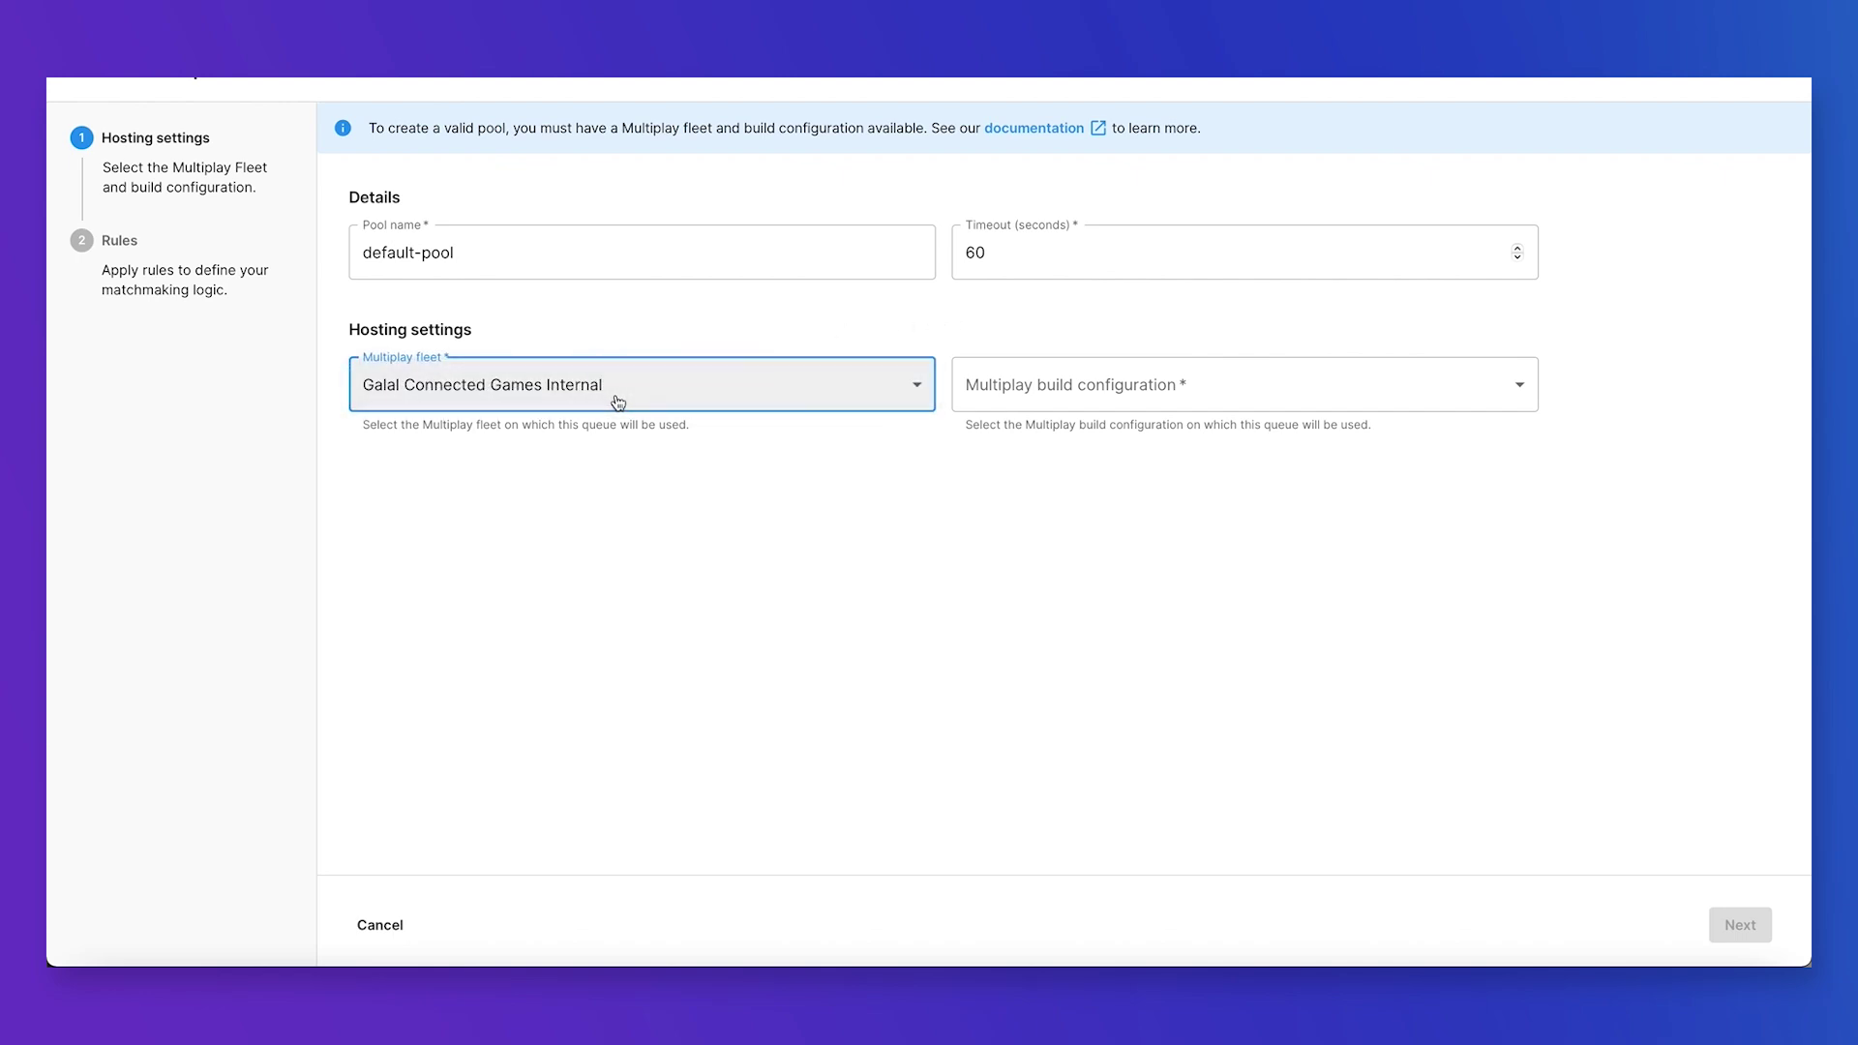
{"action": "left_click", "coordinate": [1082, 400]}
{"action": "left_click", "coordinate": [1154, 396]}
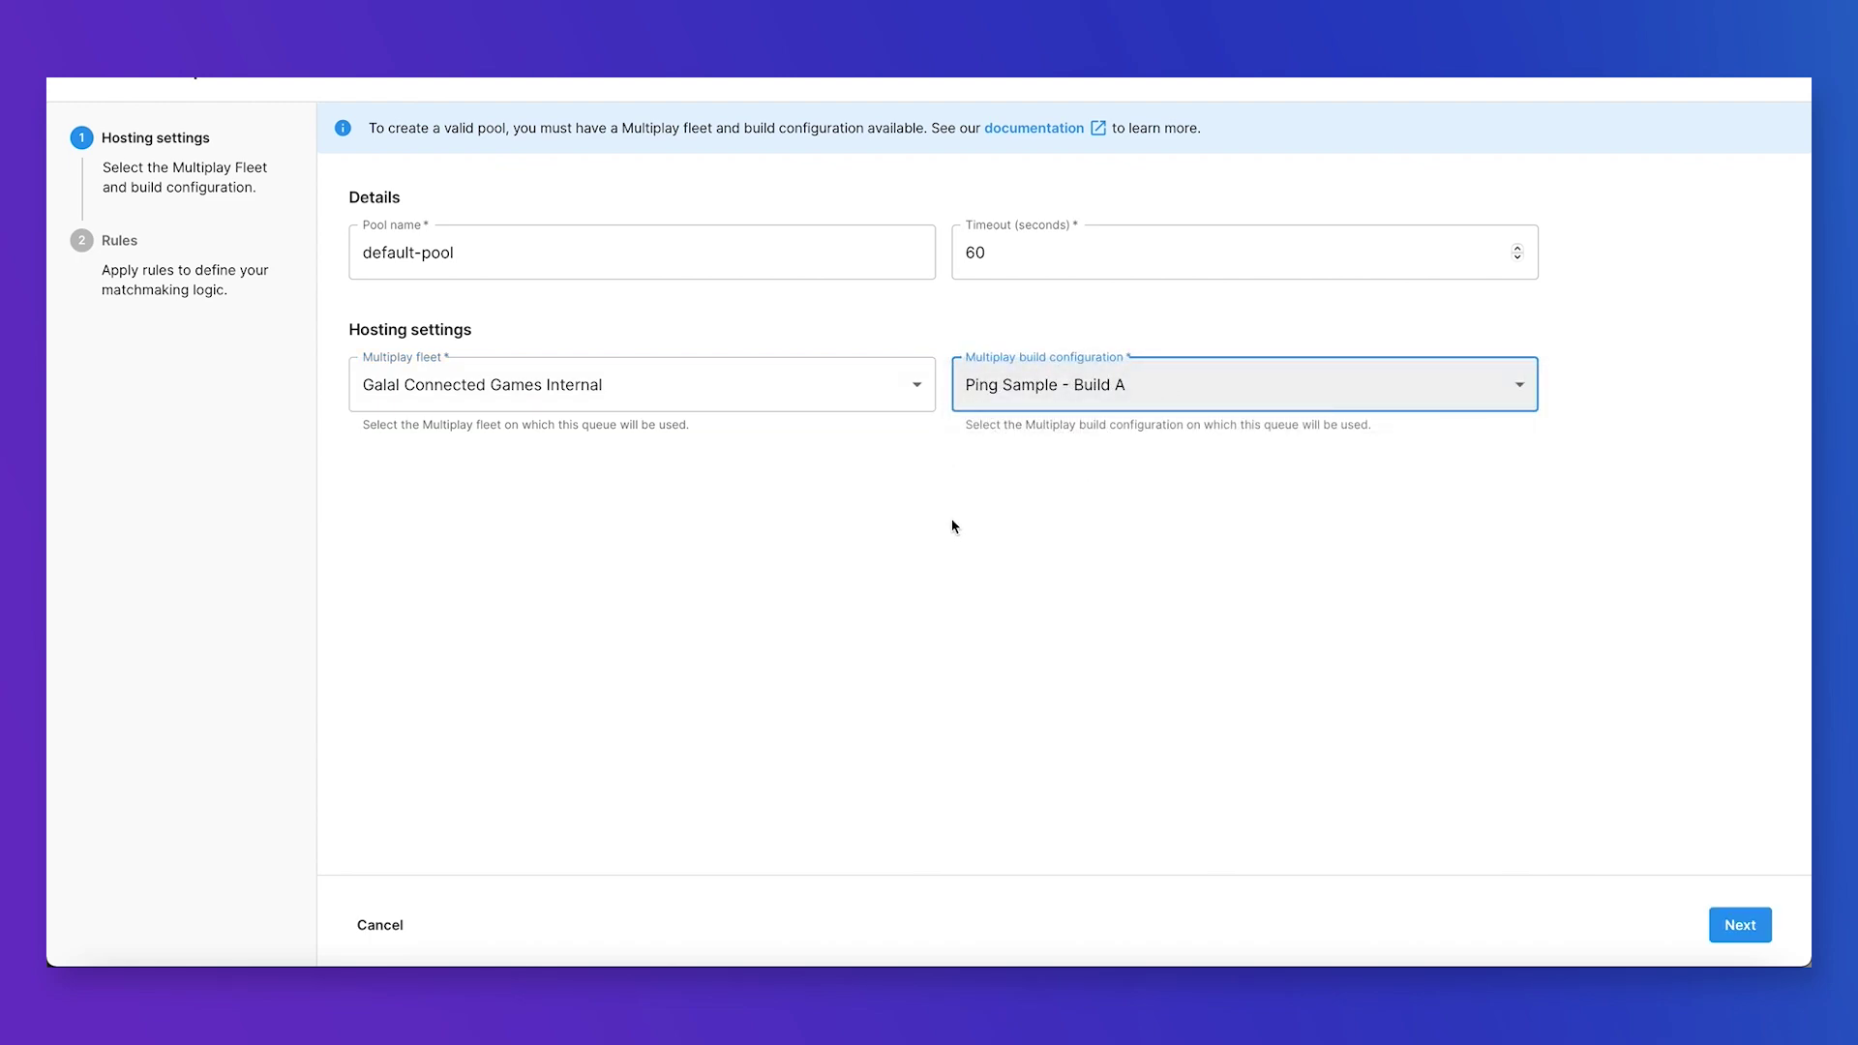
{"action": "left_click", "coordinate": [1739, 927]}
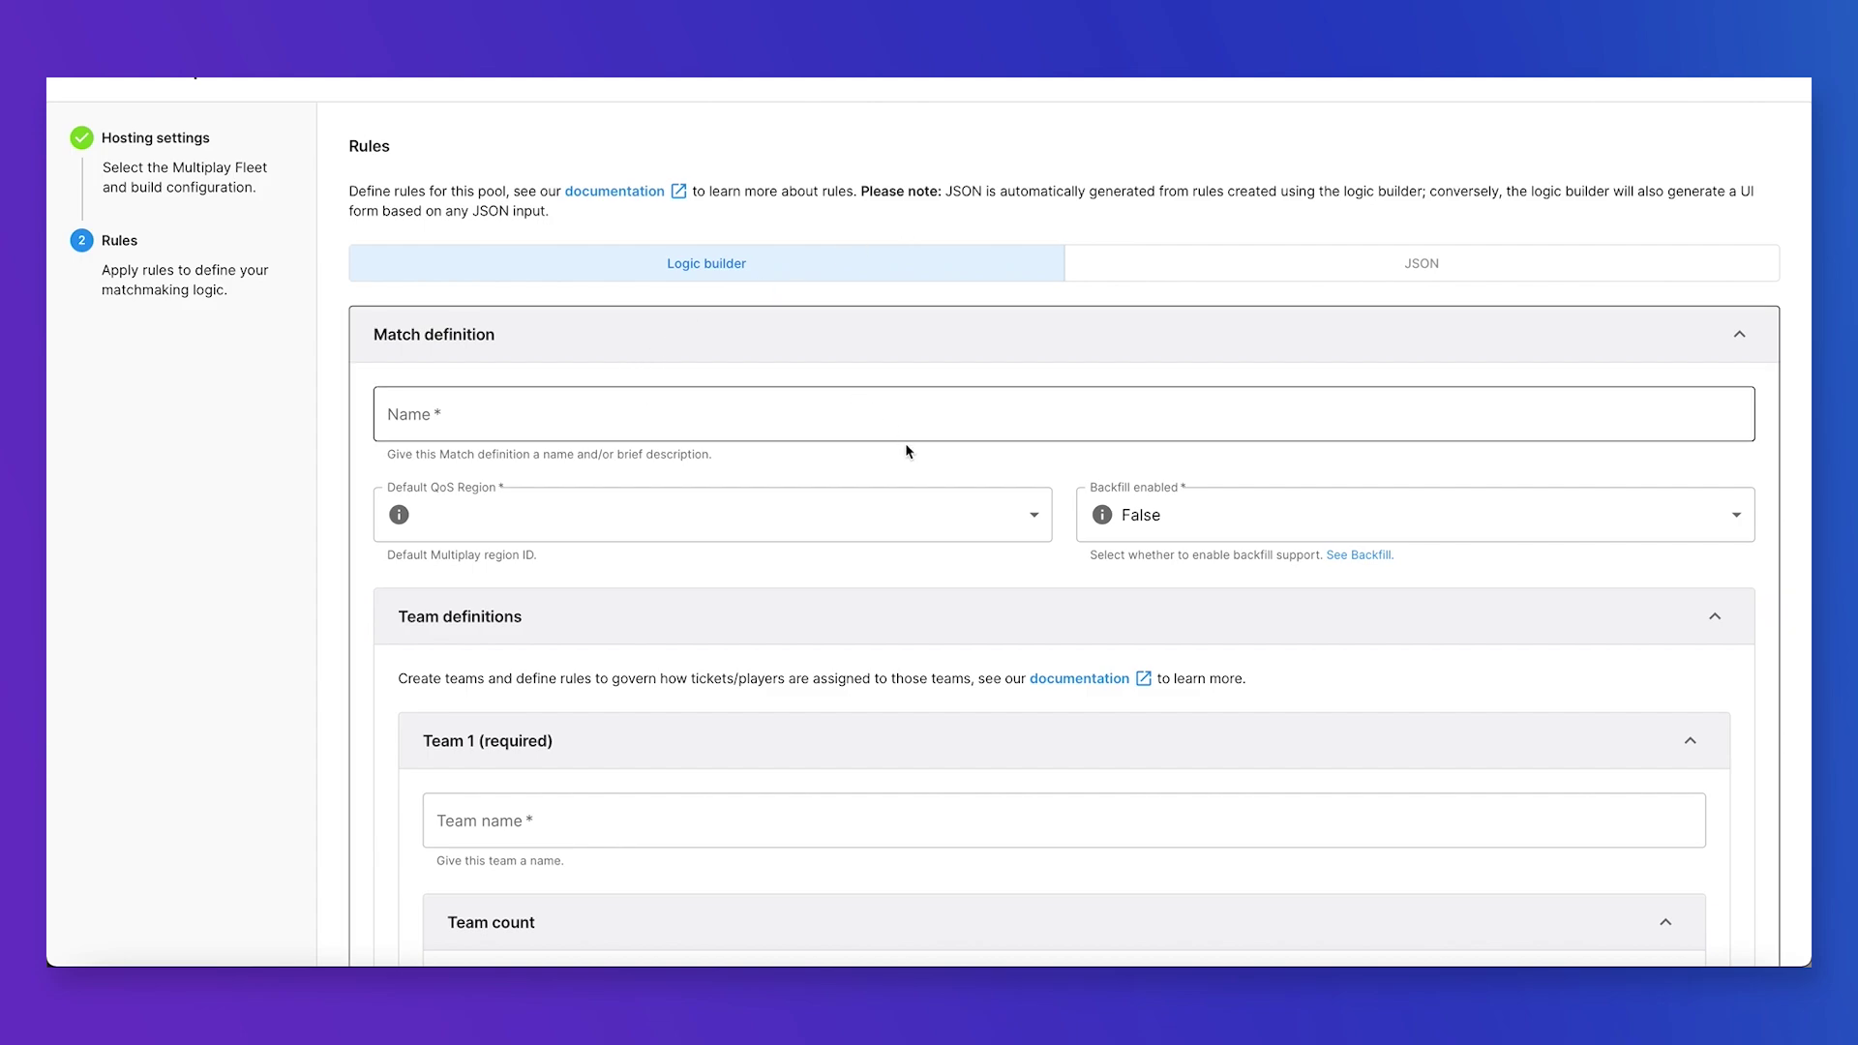
Name the match definition 'Deathmatch' with US East as the default QoS region.
{"action": "left_click", "coordinate": [802, 413]}
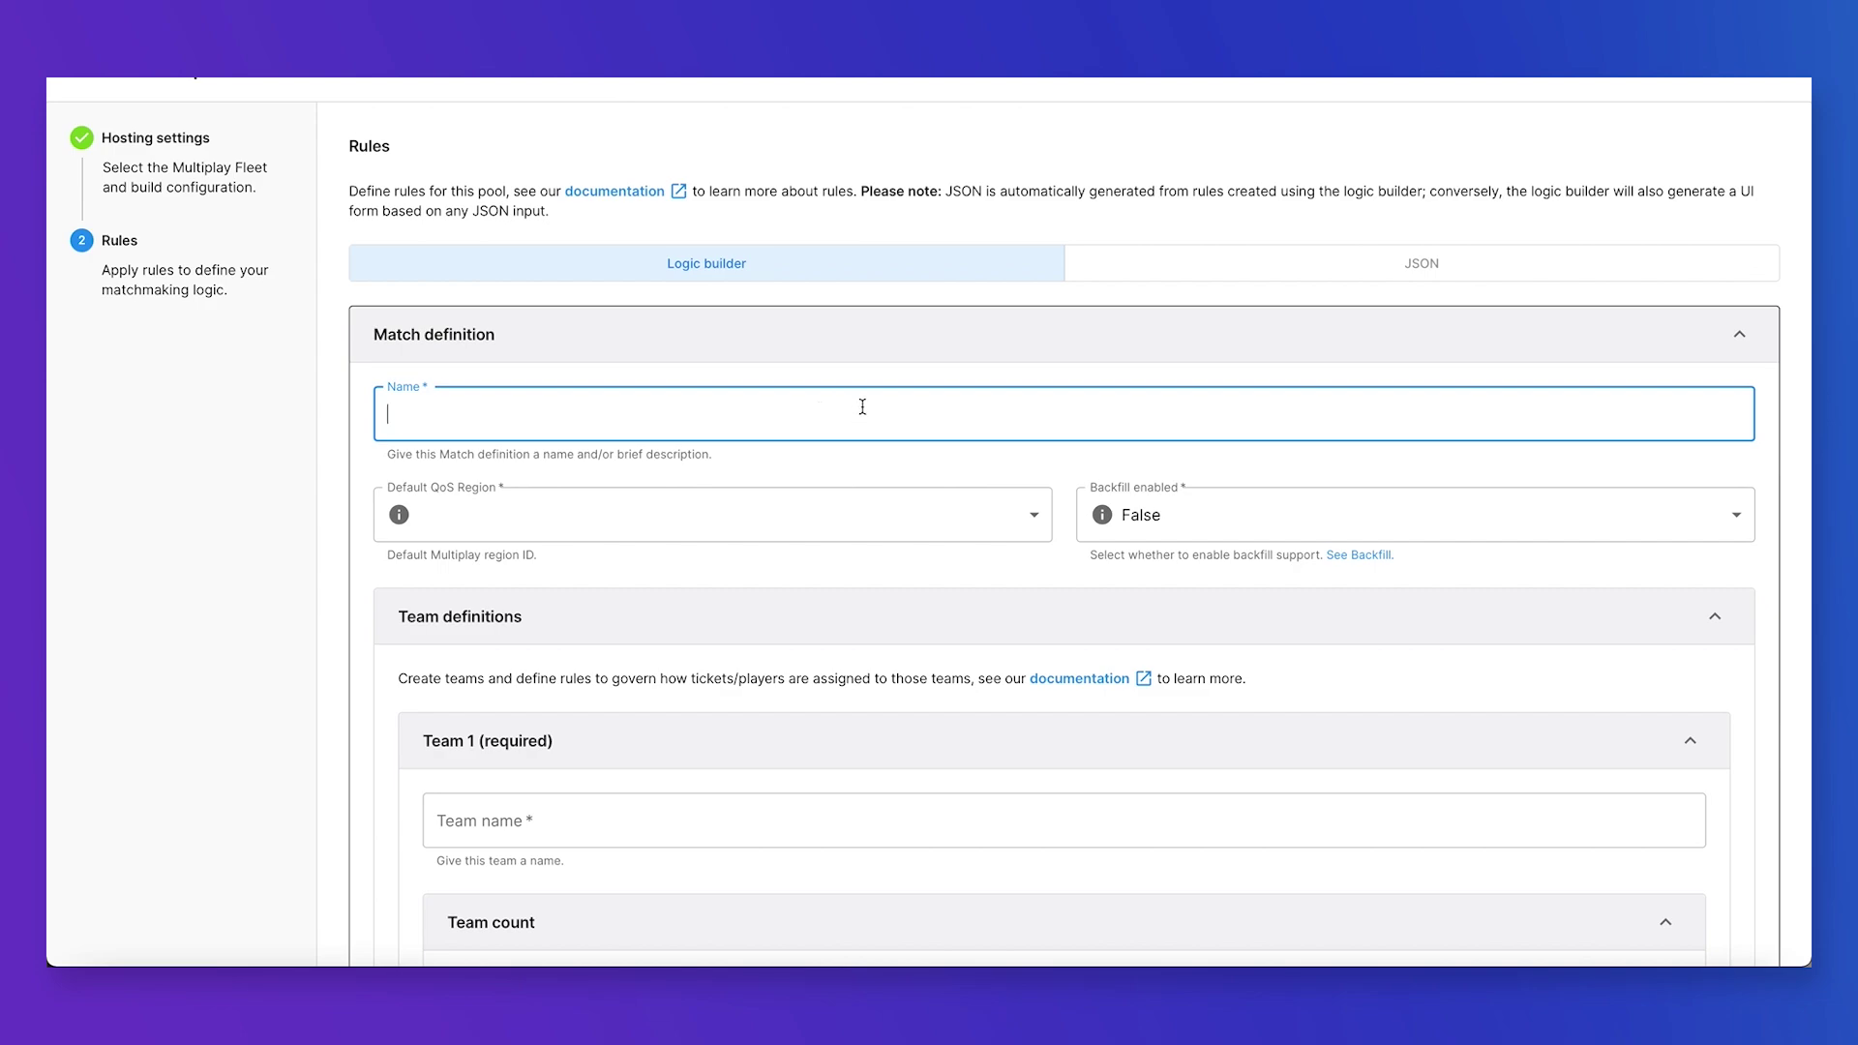
{"action": "type", "text": "Deathmatch"}
{"action": "left_click", "coordinate": [891, 515]}
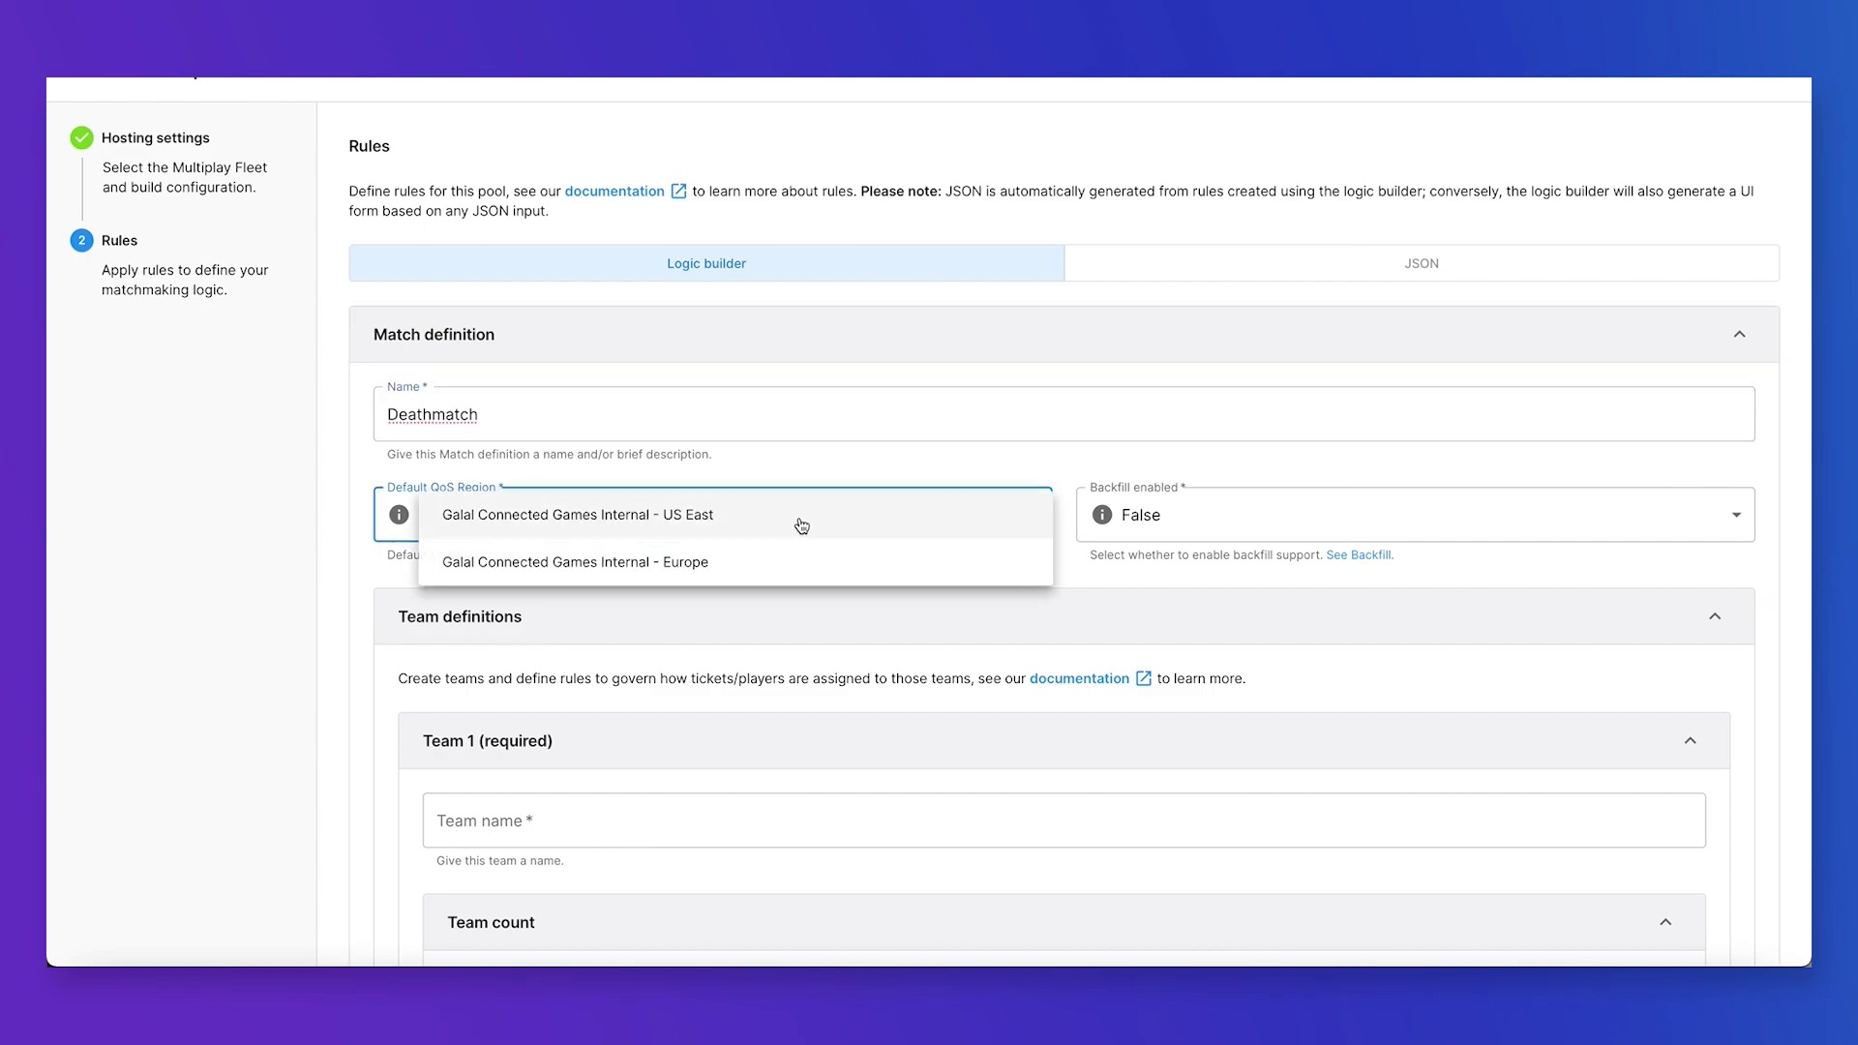
{"action": "left_click", "coordinate": [770, 522]}
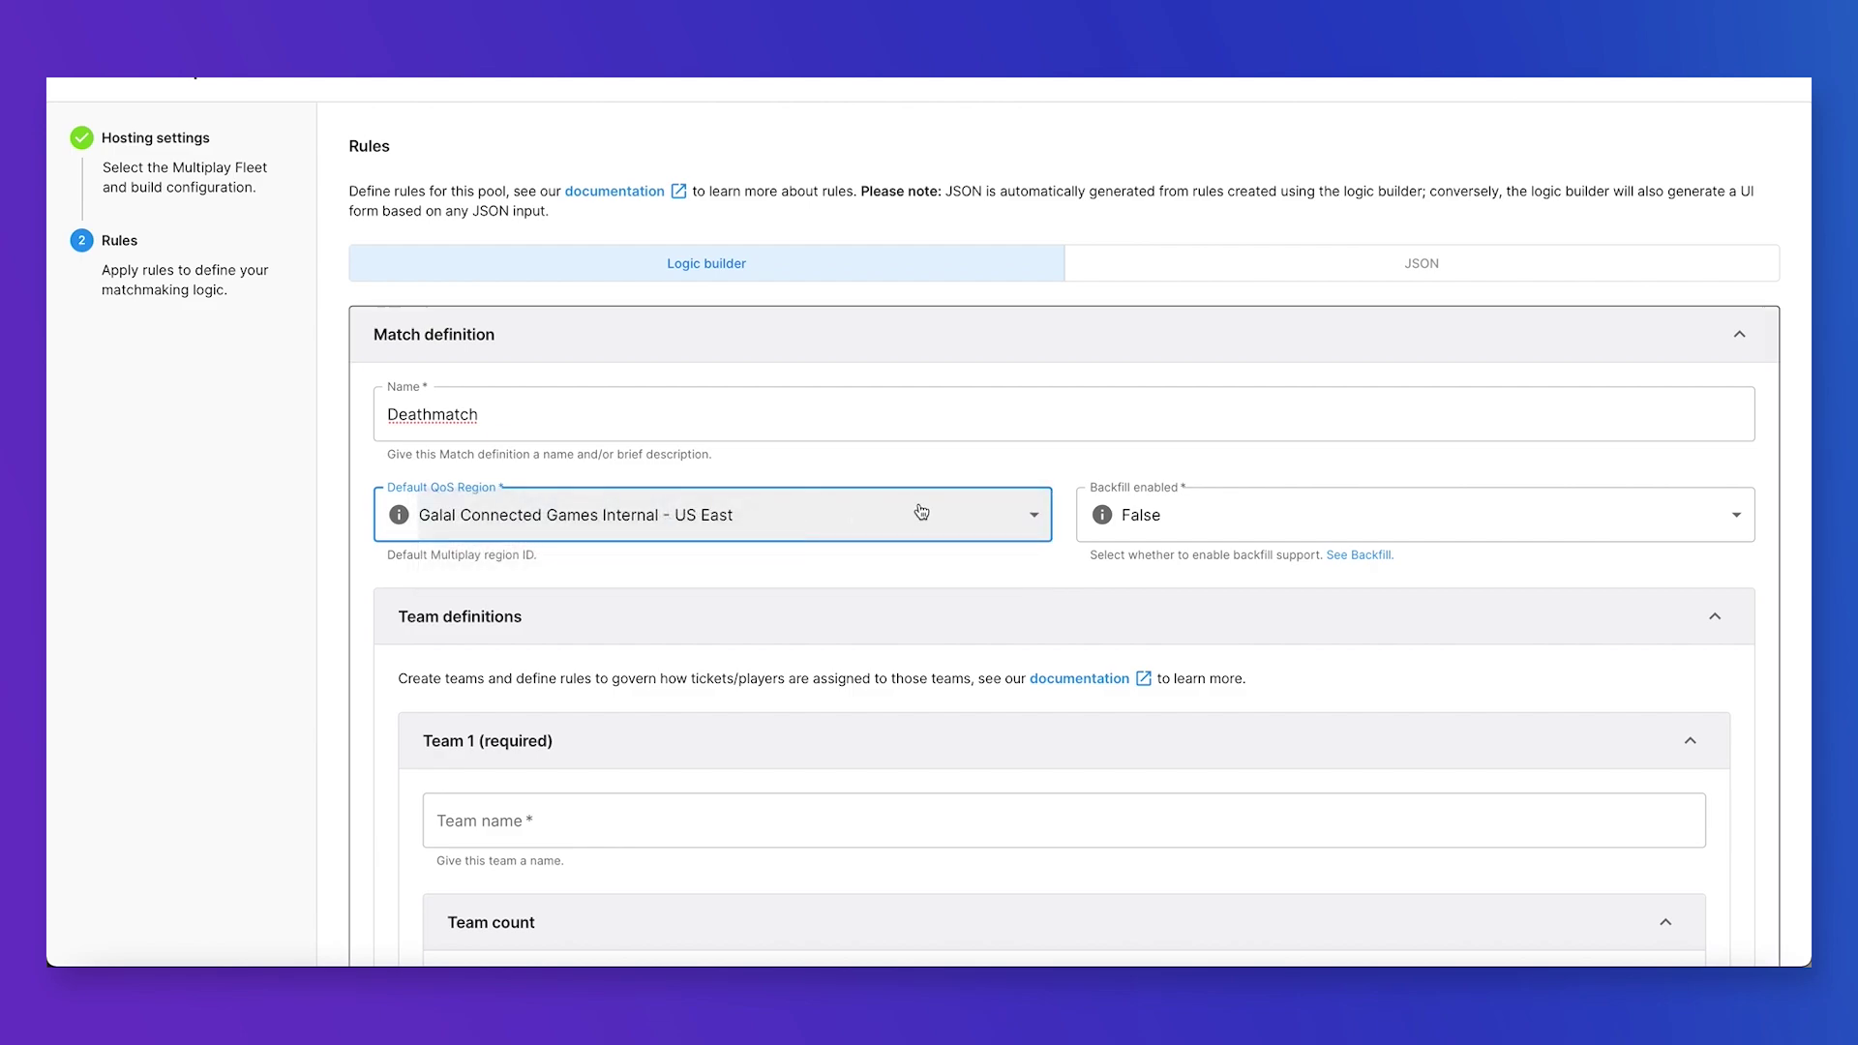
{"action": "left_click", "coordinate": [1036, 563]}
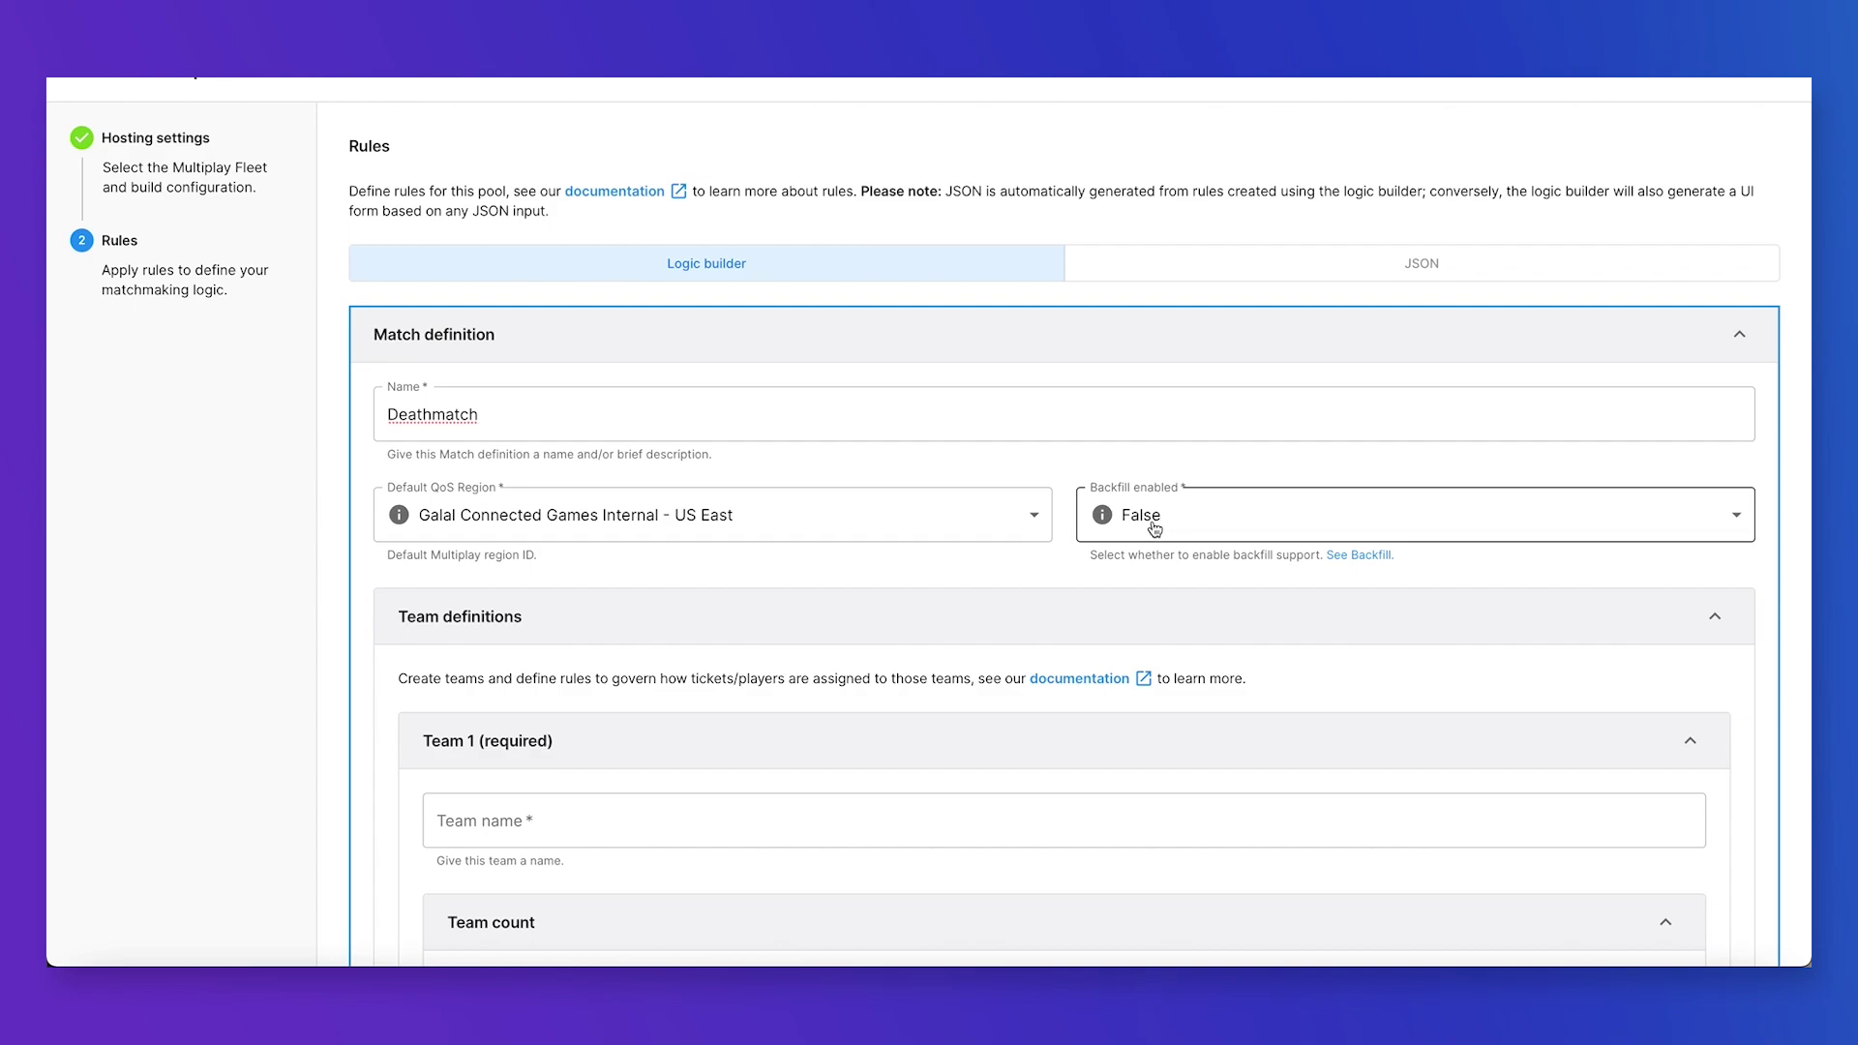
Collapse and re-expand the Match definition section, leaving Team definitions expanded.
{"action": "scroll", "coordinate": [970, 577], "scroll_direction": "down", "scroll_amount": 2}
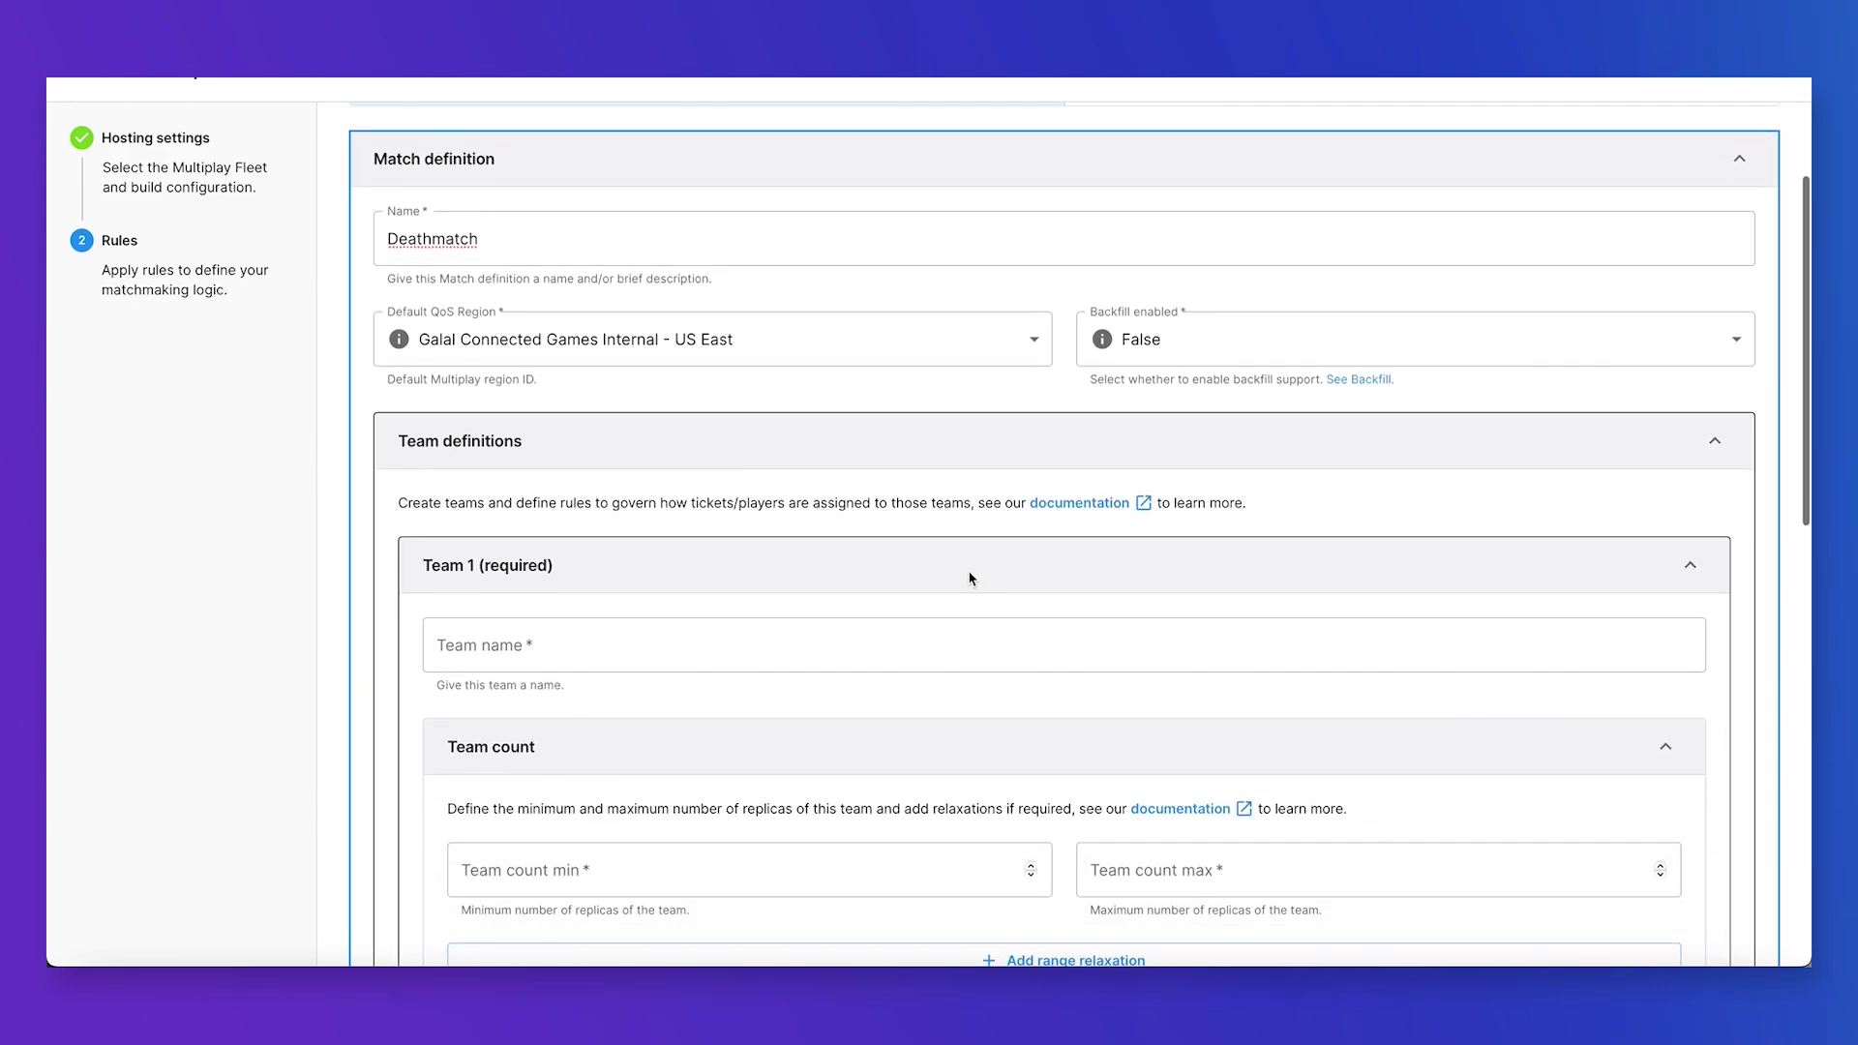
{"action": "left_click", "coordinate": [1726, 451]}
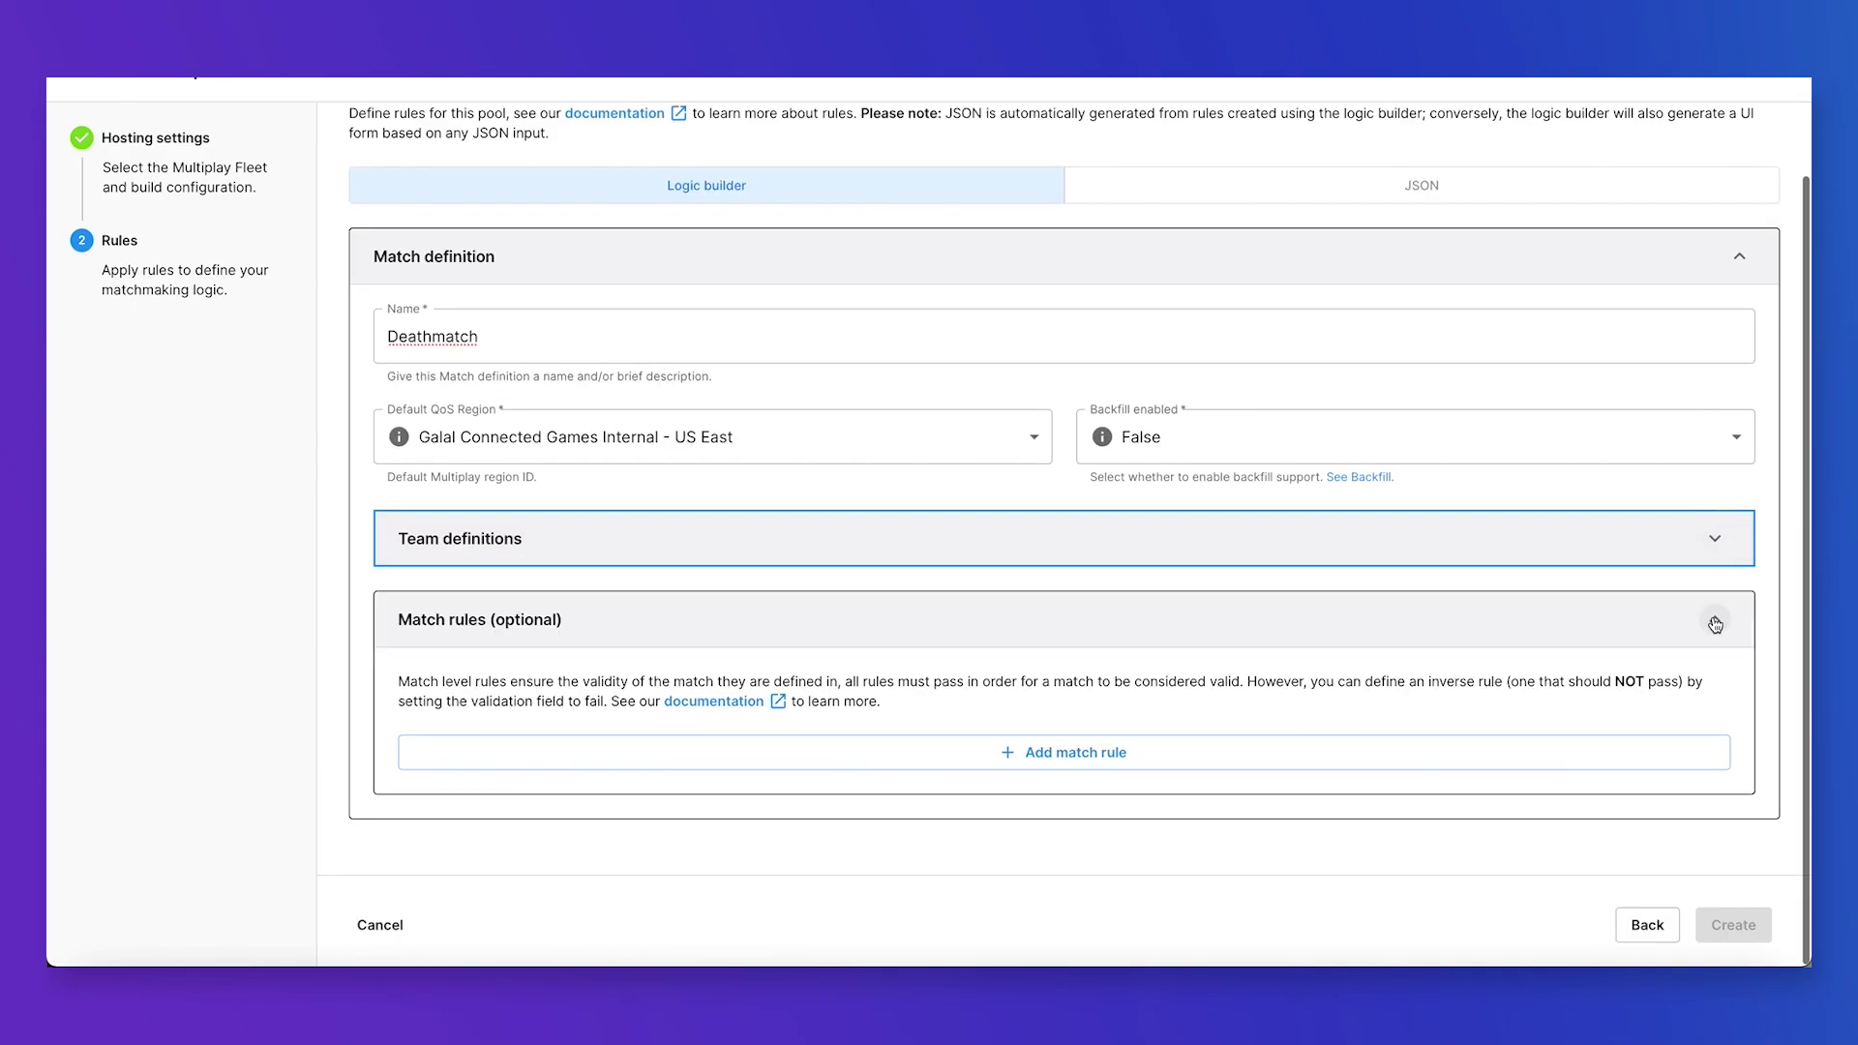
{"action": "scroll", "coordinate": [1045, 697], "scroll_direction": "up", "scroll_amount": 2}
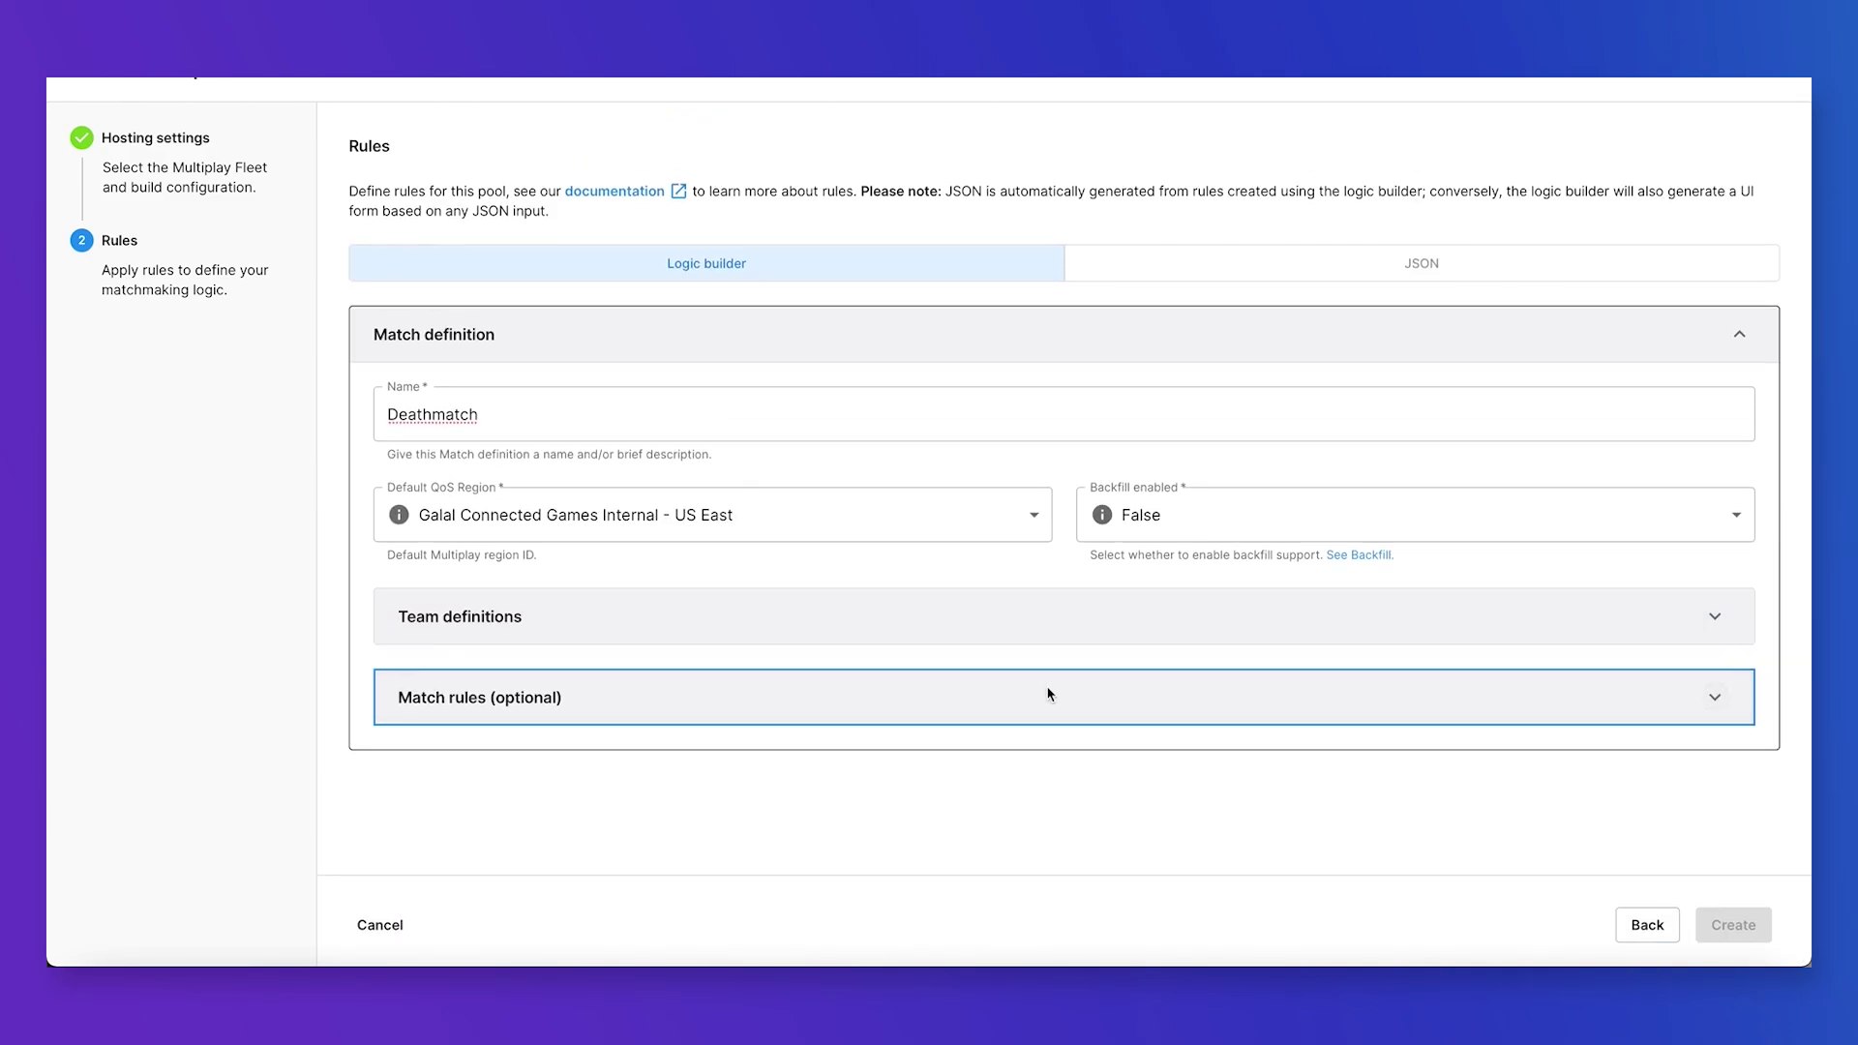
{"action": "left_click", "coordinate": [1741, 338]}
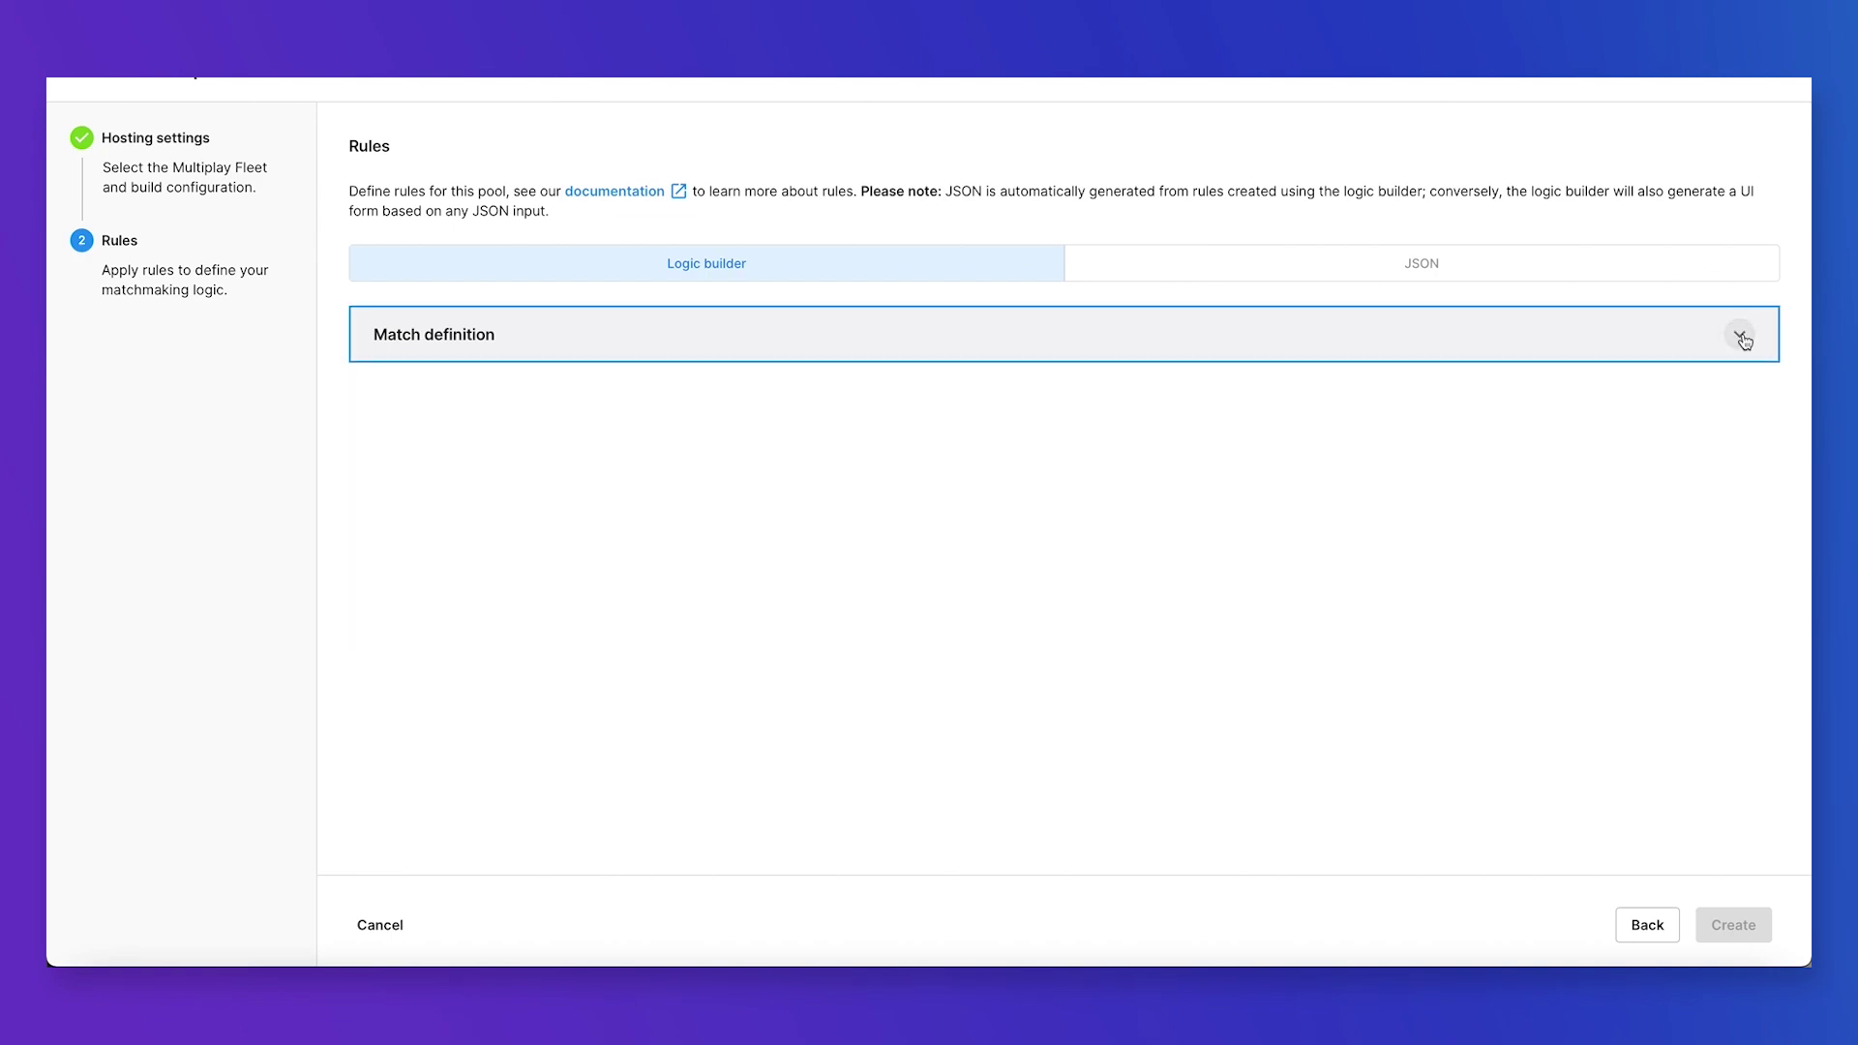
{"action": "left_click", "coordinate": [1742, 338]}
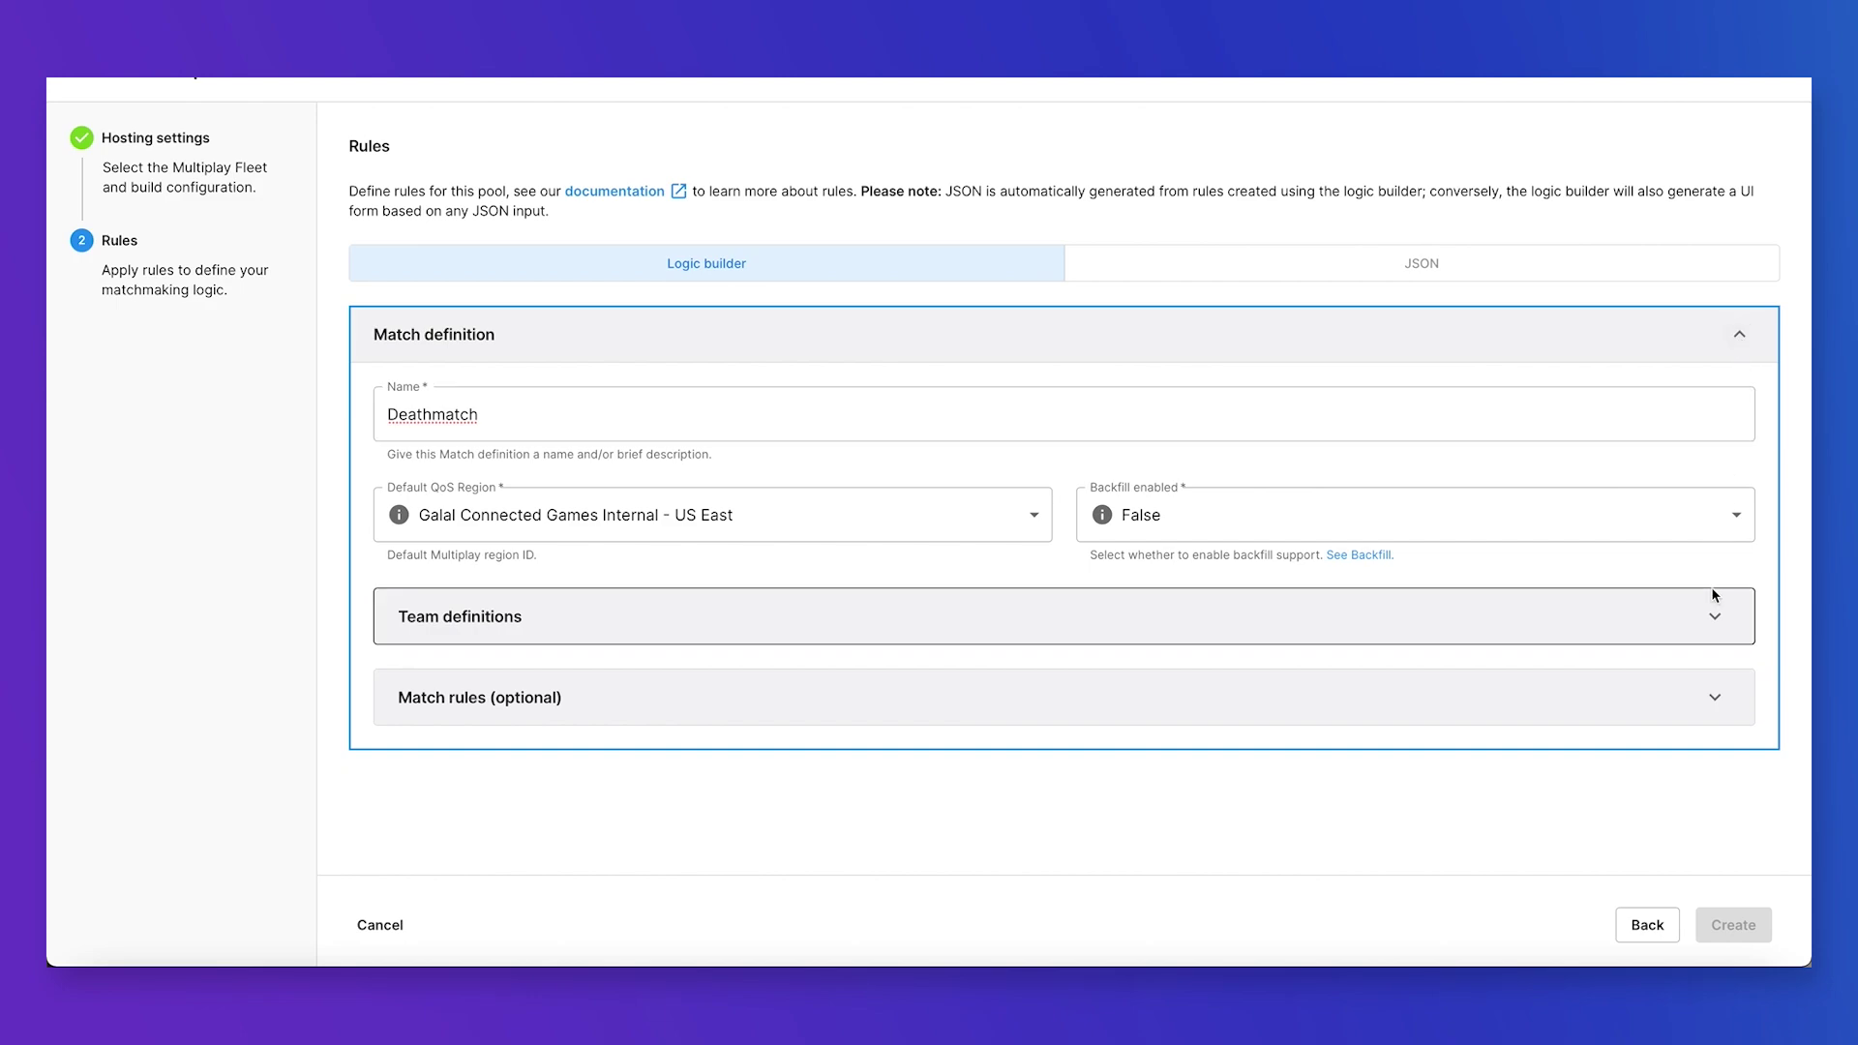
{"action": "left_click", "coordinate": [1714, 618]}
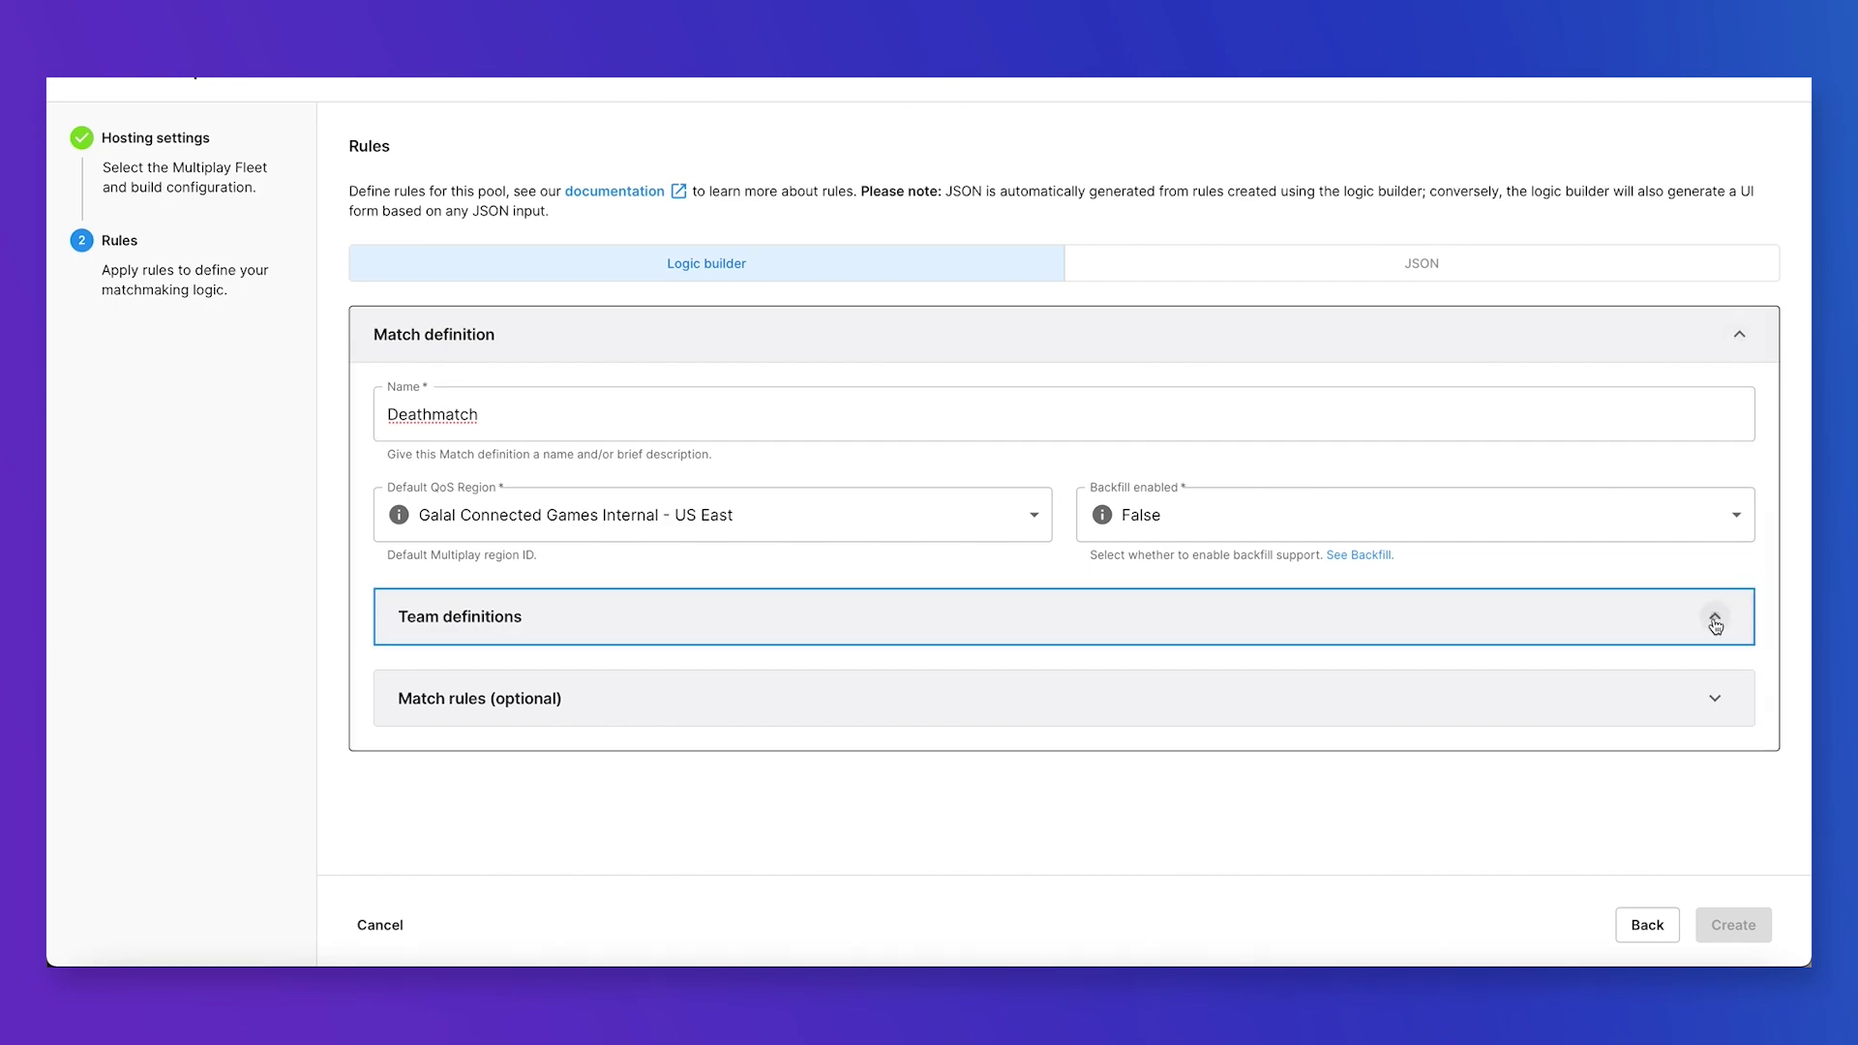
{"action": "scroll", "coordinate": [1162, 678], "scroll_direction": "down", "scroll_amount": 3}
Name the first team 'All' and keep its team count at 1 to 1.
{"action": "left_click", "coordinate": [921, 549]}
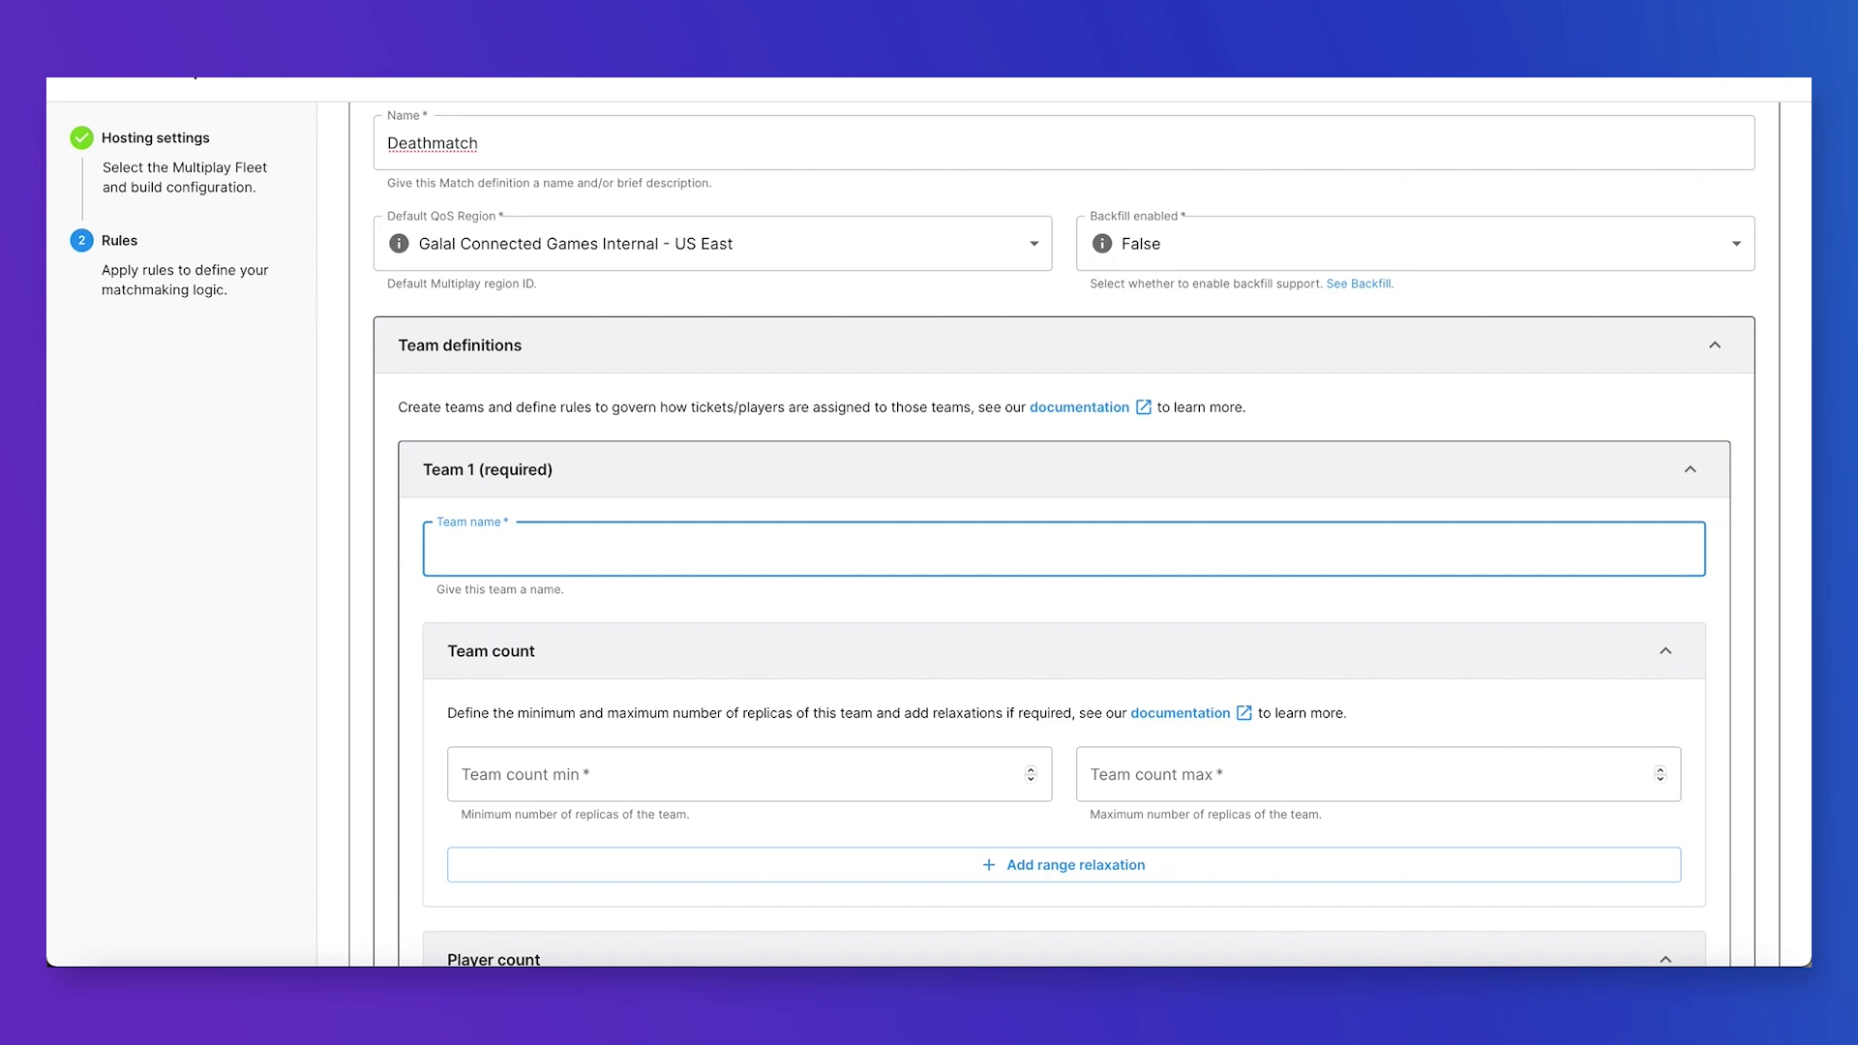
{"action": "type", "text": "All"}
{"action": "scroll", "coordinate": [777, 626], "scroll_direction": "down", "scroll_amount": 1}
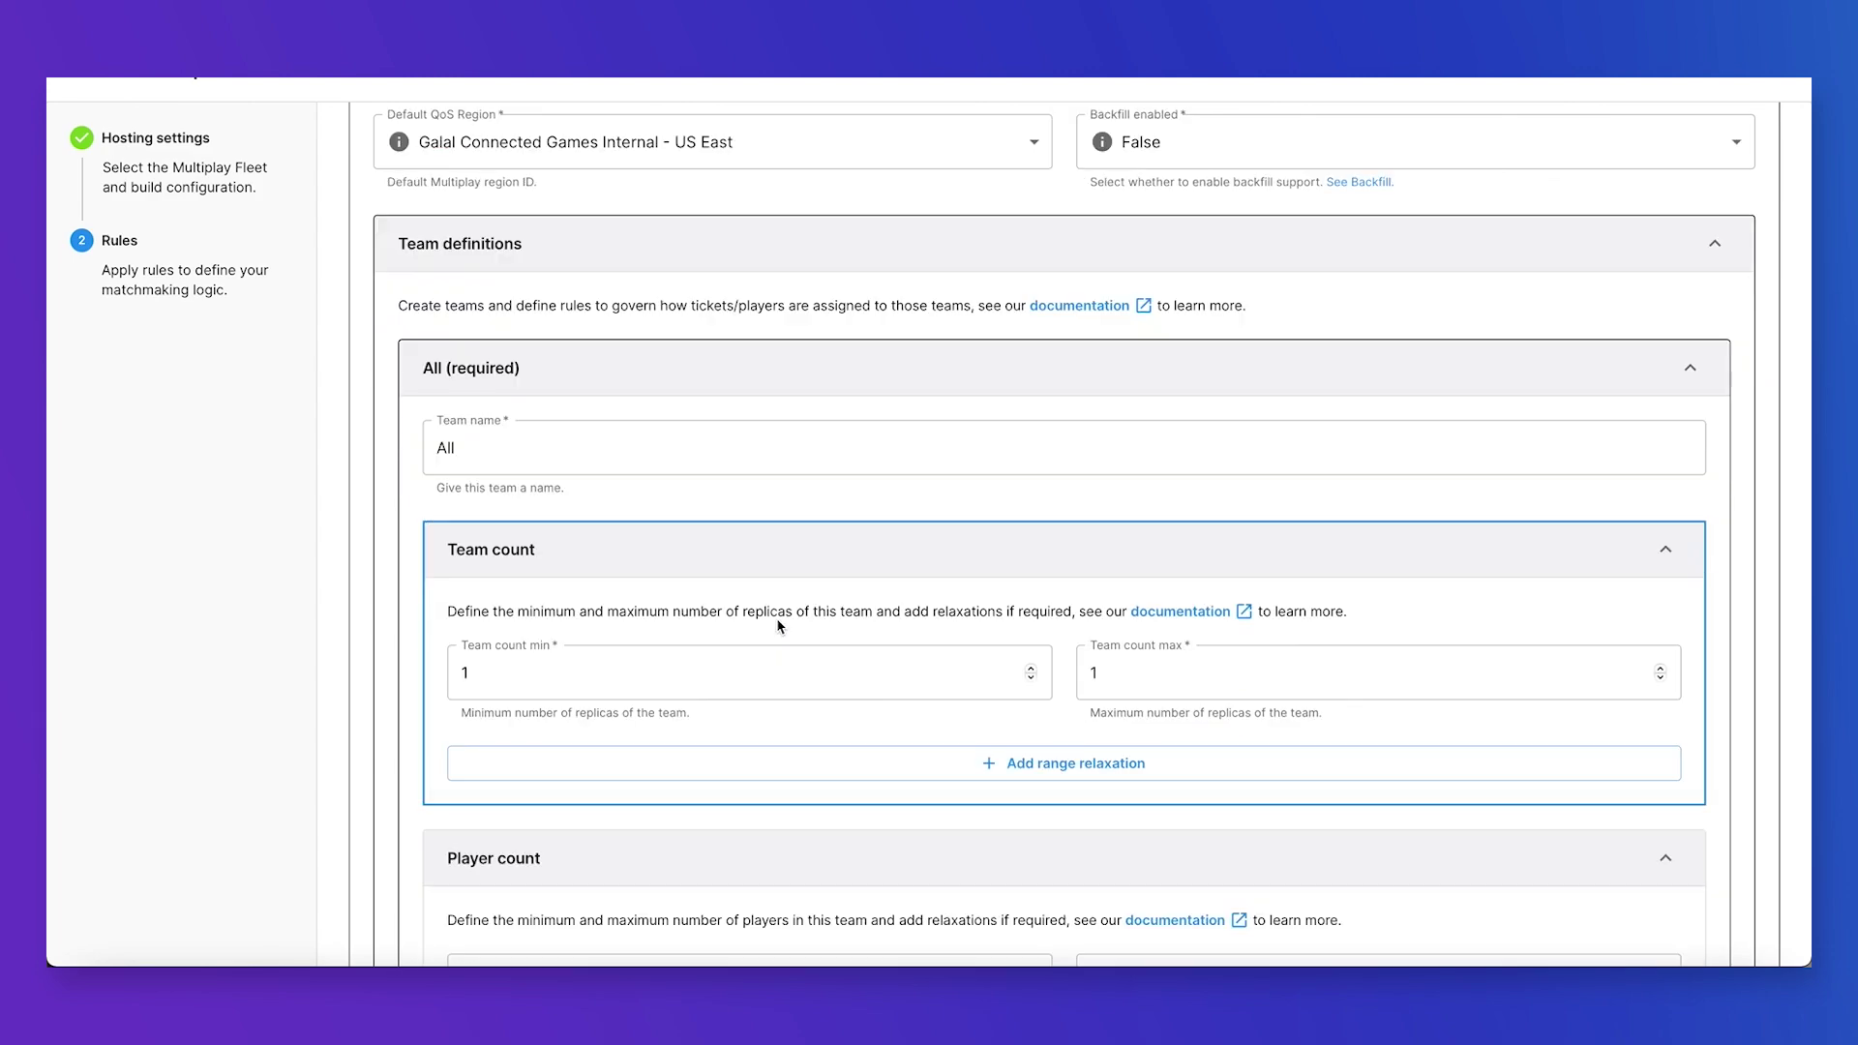
{"action": "left_click", "coordinate": [637, 690]}
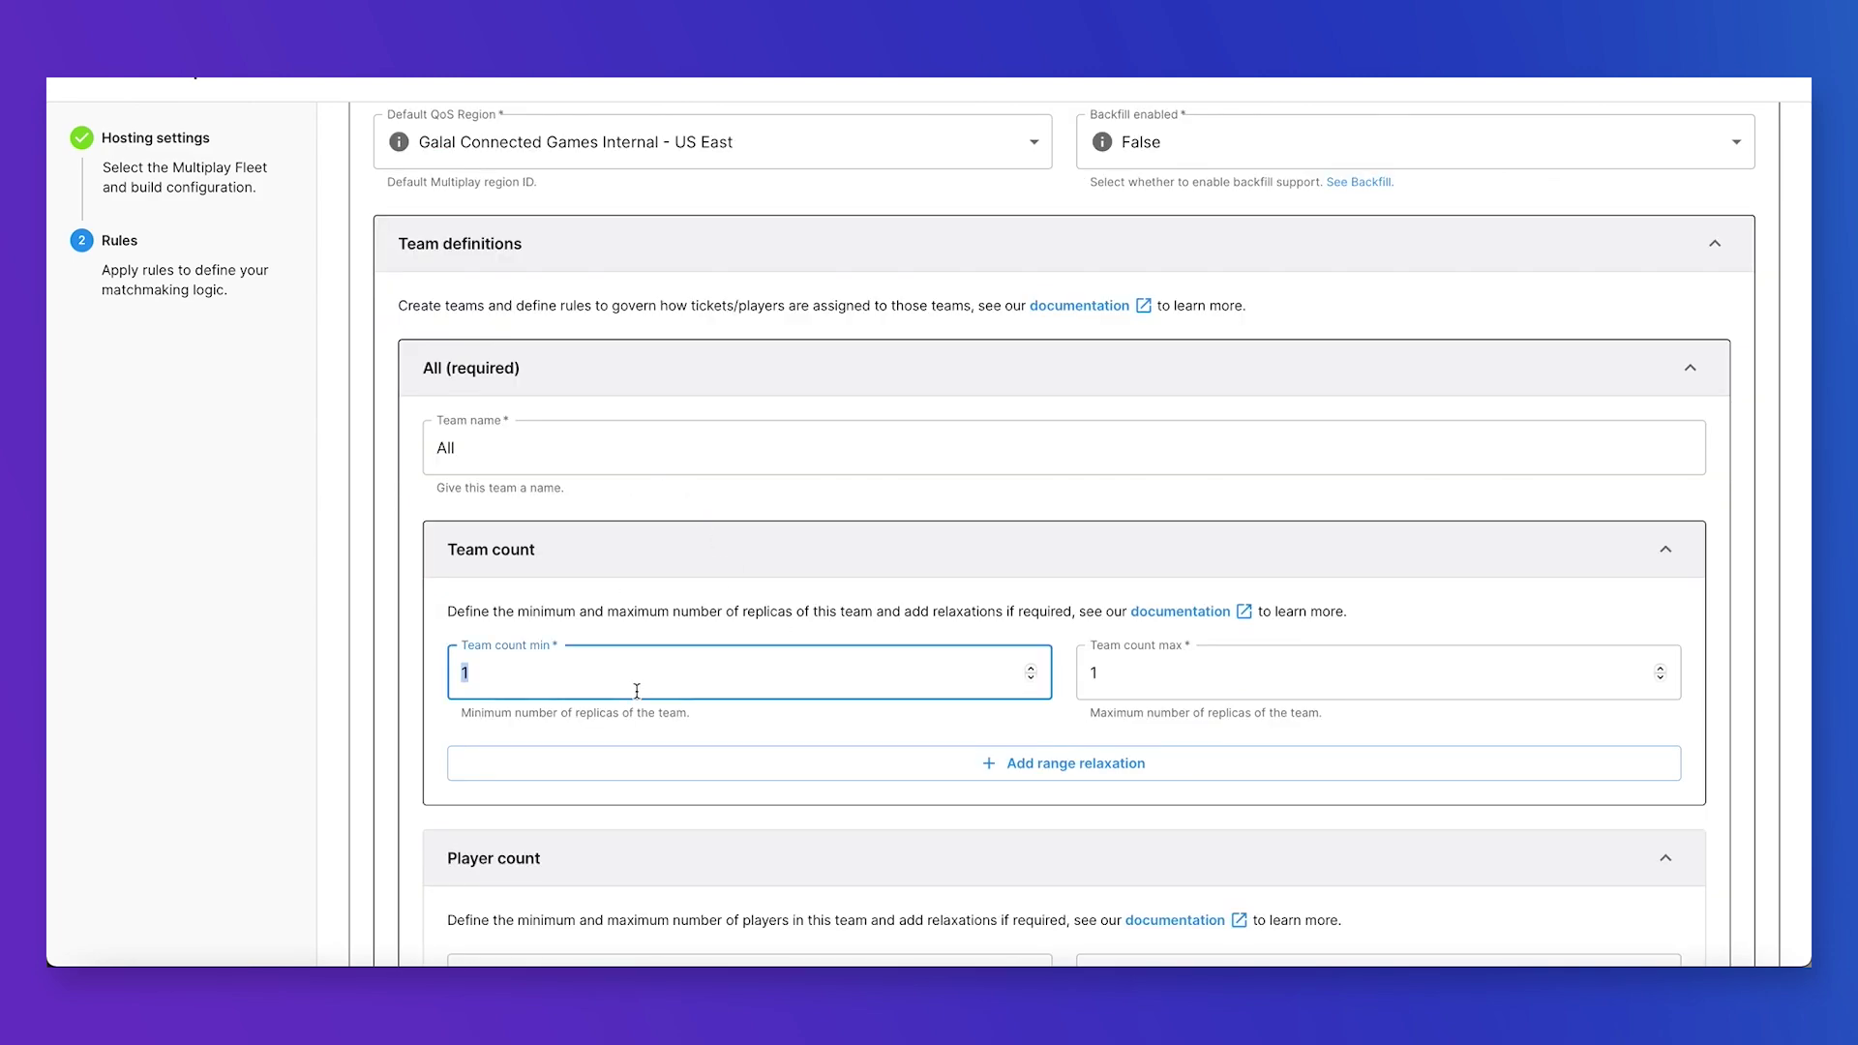
{"action": "double_click", "coordinate": [1153, 685]}
{"action": "left_click", "coordinate": [1003, 724]}
Set the All team's player count range to 50 minimum and 60 maximum.
{"action": "scroll", "coordinate": [1003, 724], "scroll_direction": "up", "scroll_amount": 1}
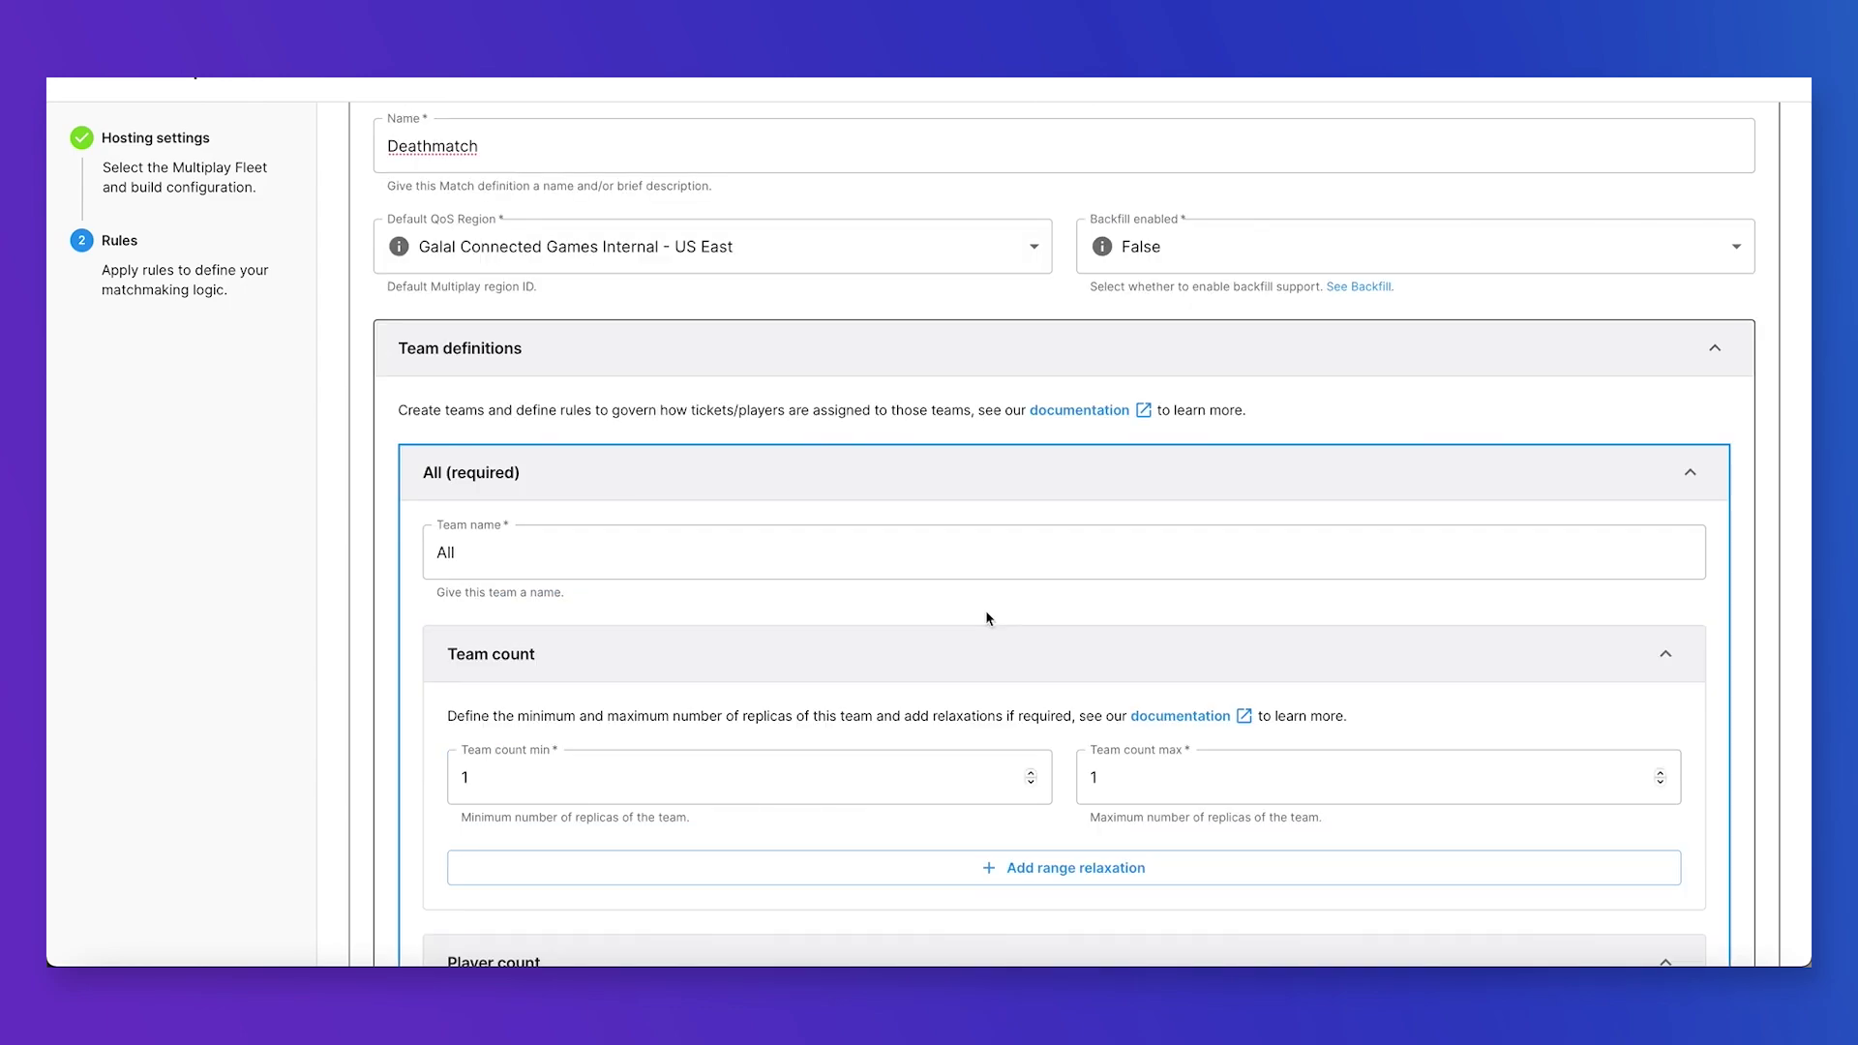
{"action": "scroll", "coordinate": [985, 618], "scroll_direction": "down", "scroll_amount": 4}
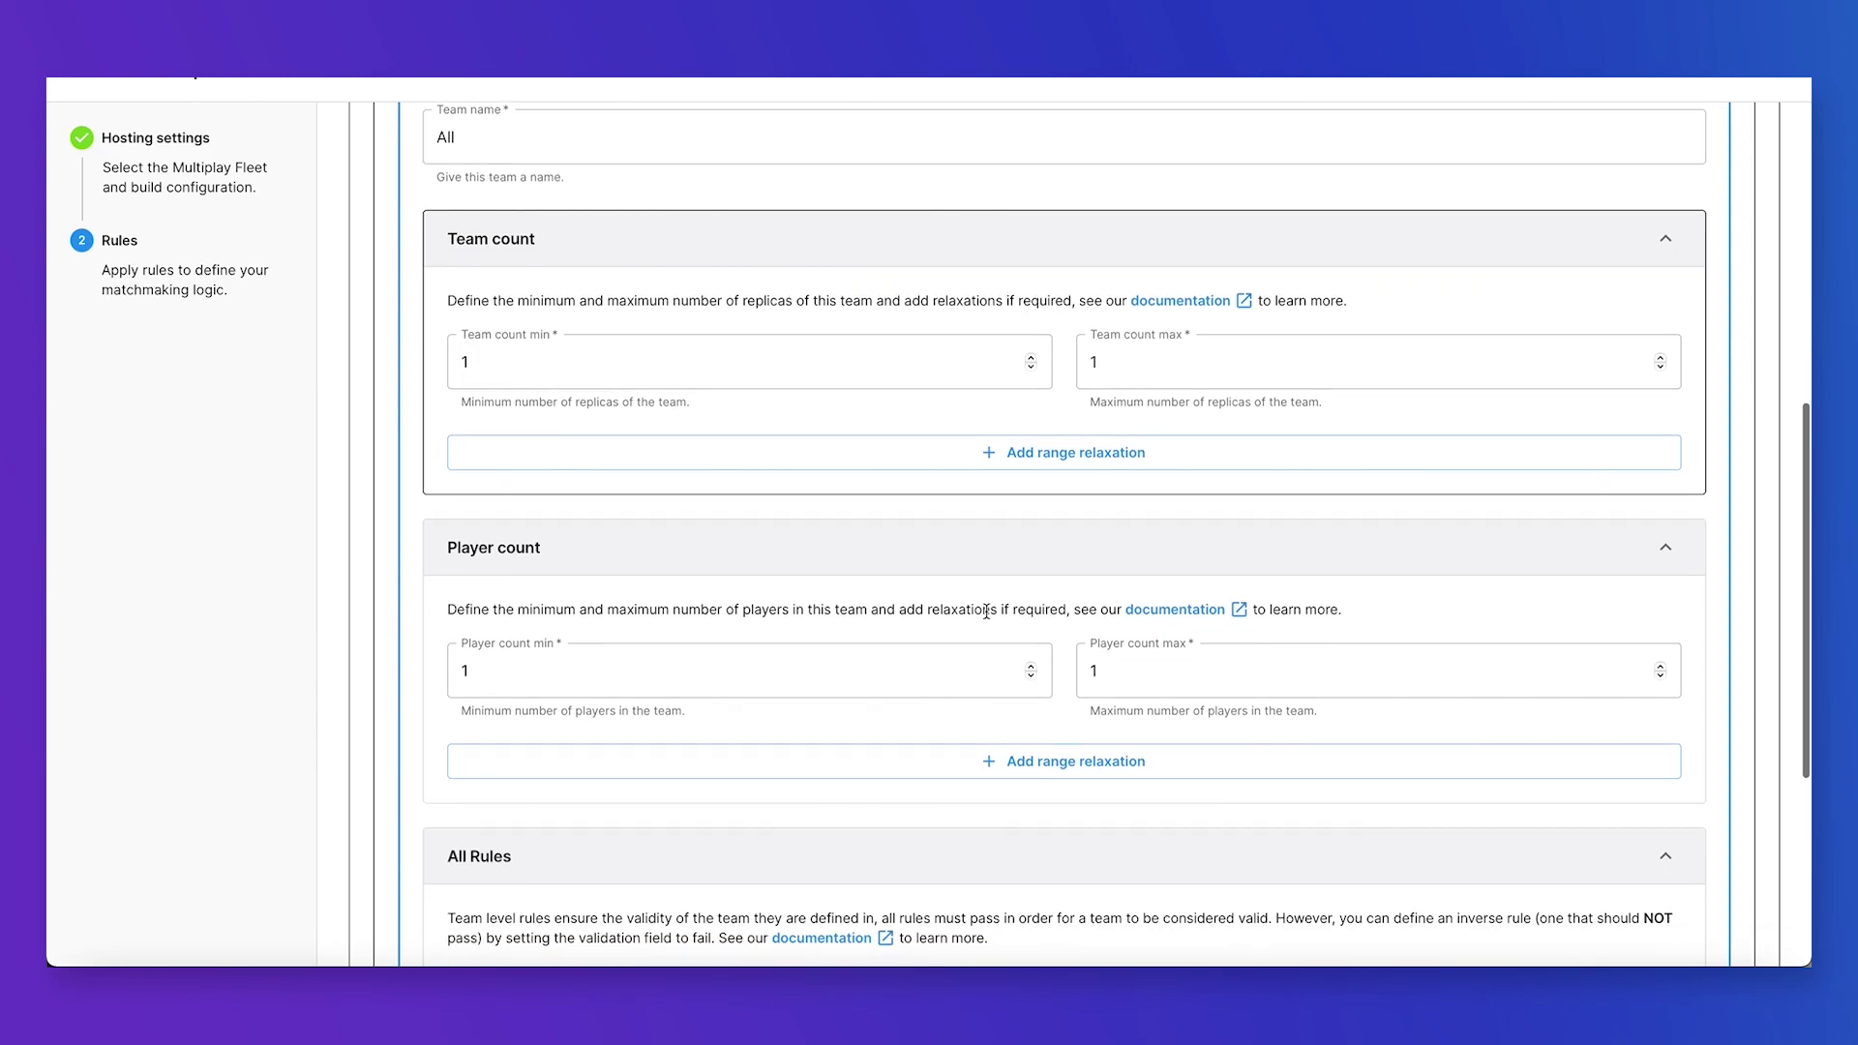
{"action": "double_click", "coordinate": [702, 670]}
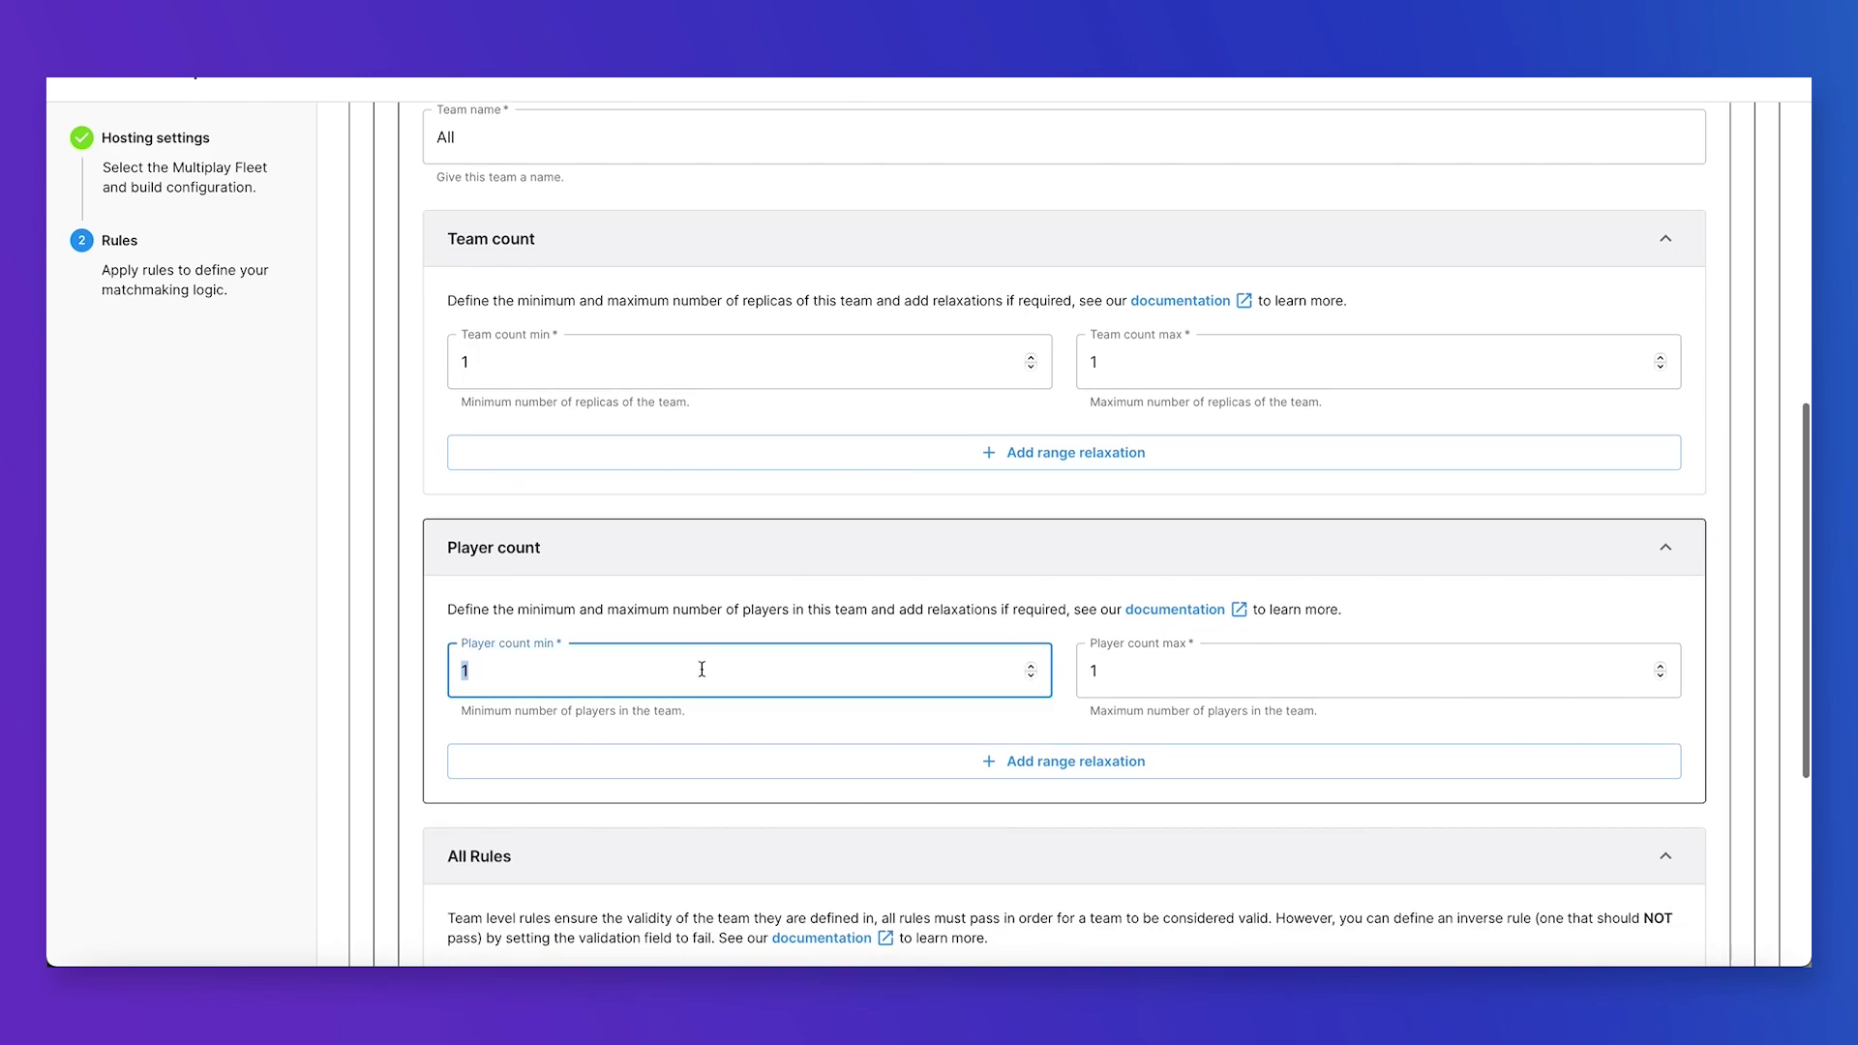
{"action": "type", "text": "5"}
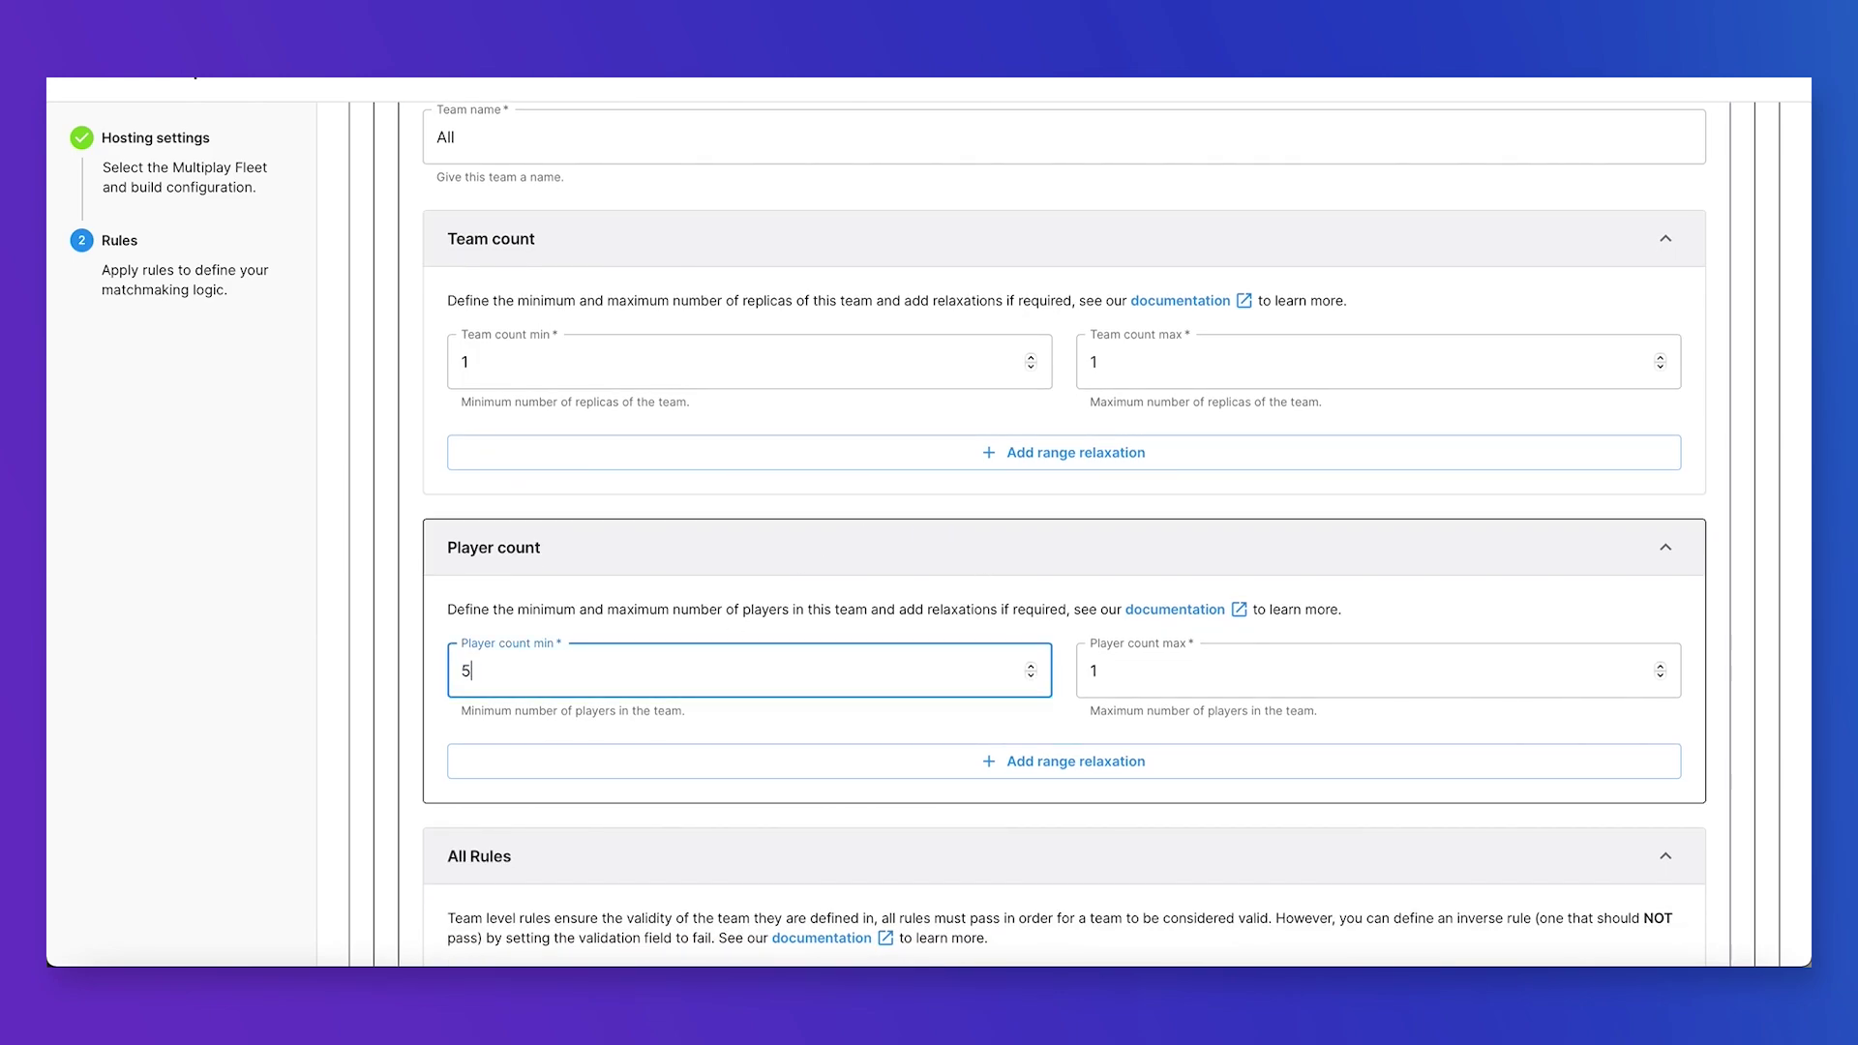
{"action": "type", "text": "0"}
{"action": "double_click", "coordinate": [1179, 674]}
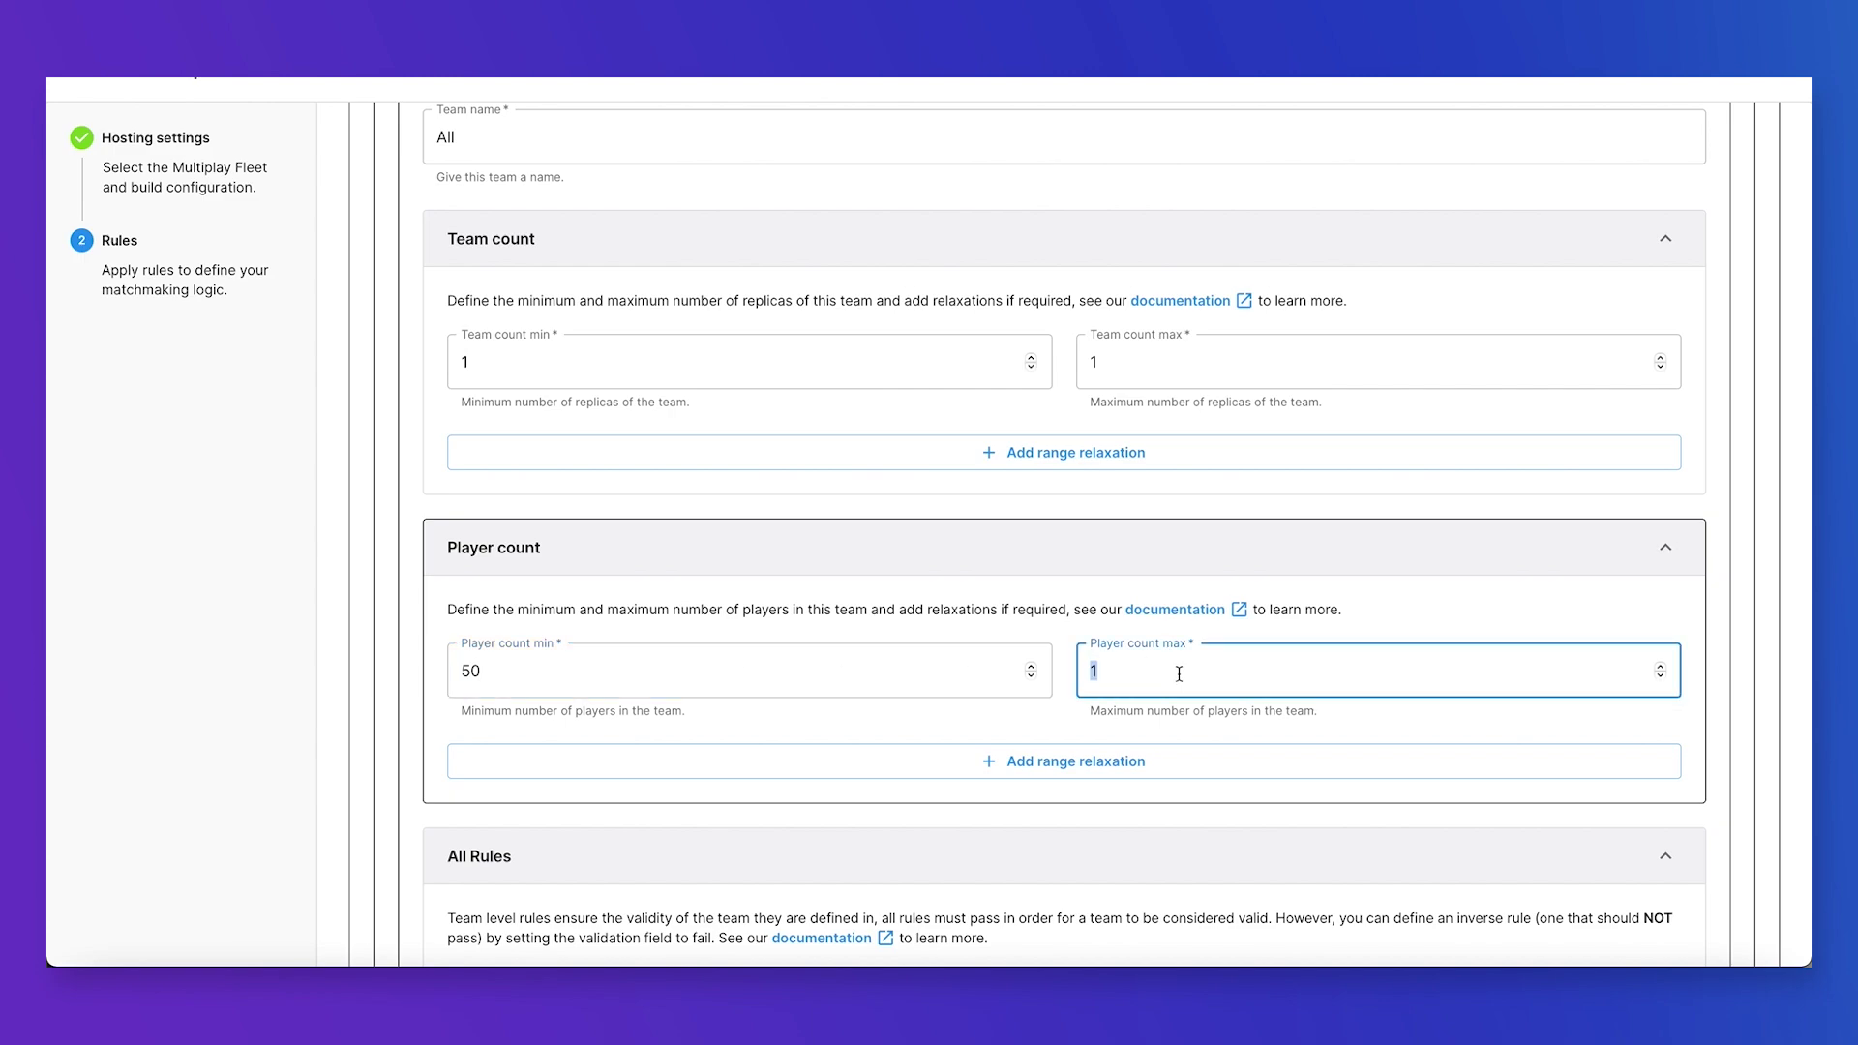
{"action": "type", "text": "60"}
{"action": "left_click", "coordinate": [1037, 722]}
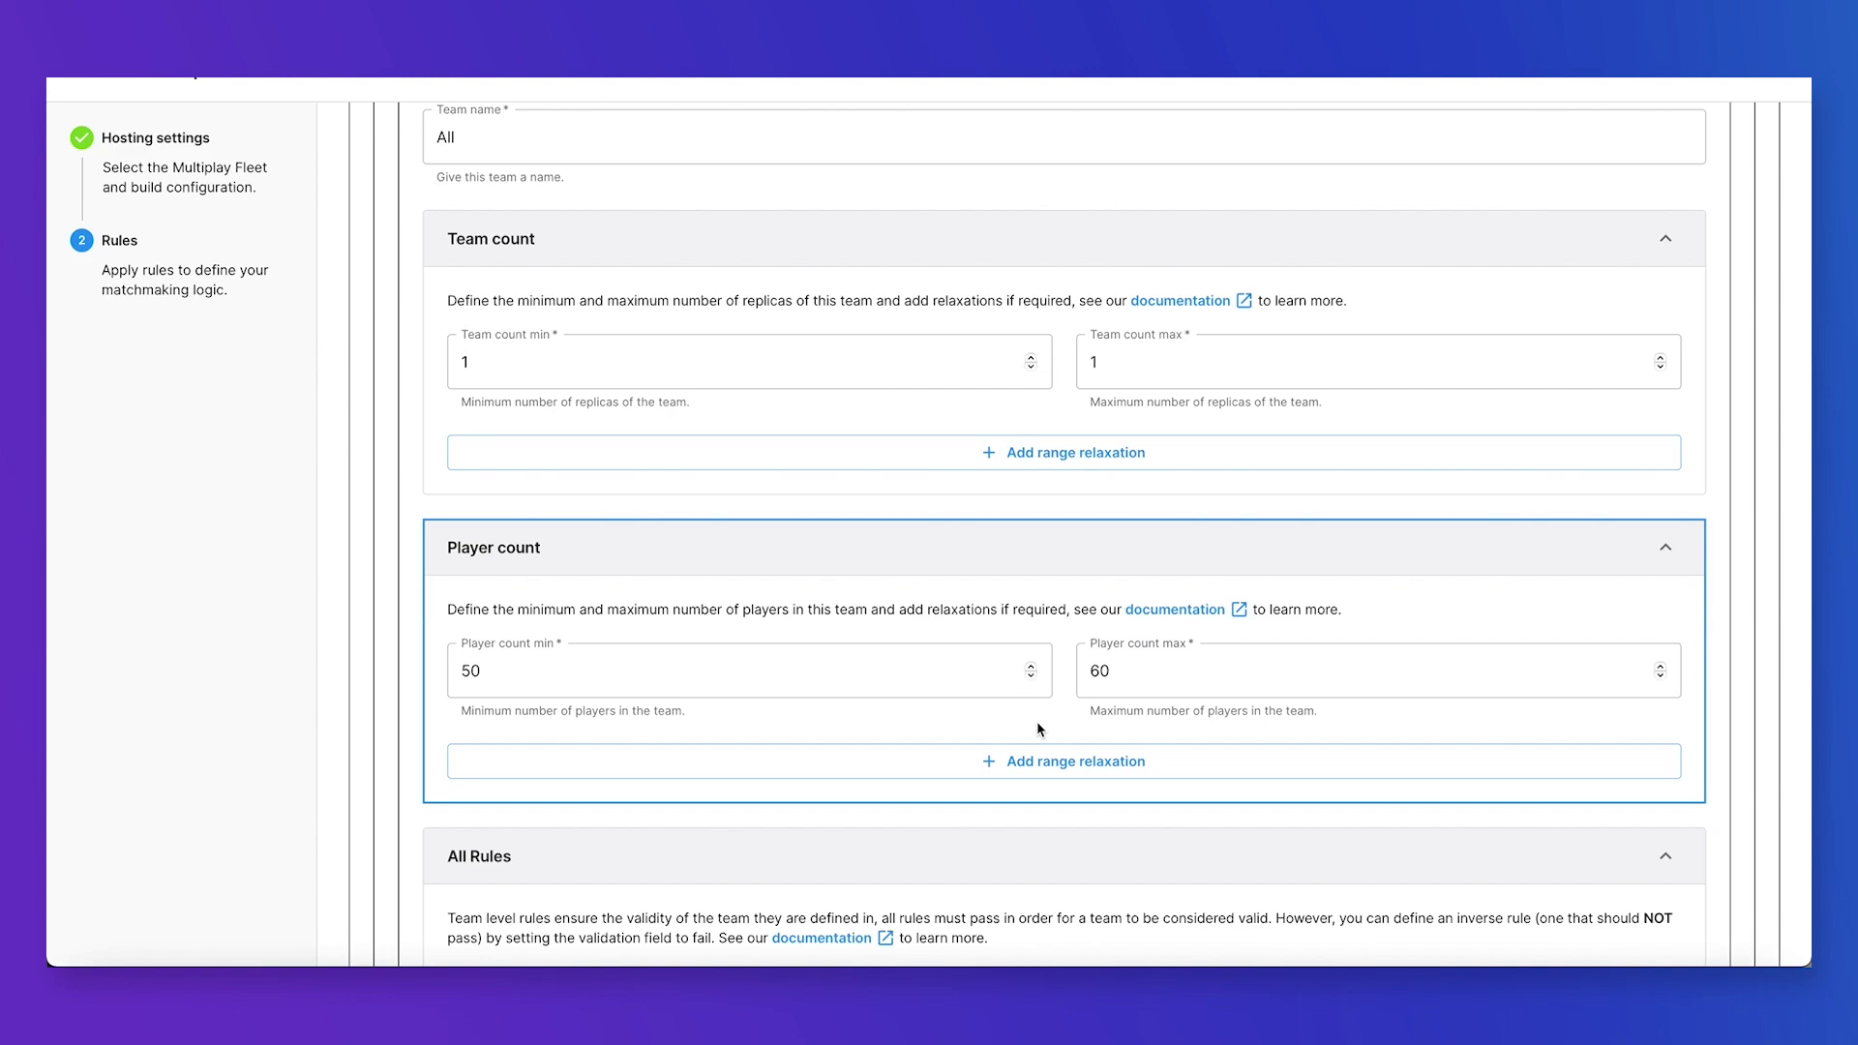
{"action": "left_click", "coordinate": [1055, 773]}
Set the first relaxation to lower the minimum players to 20 after 30 seconds.
{"action": "scroll", "coordinate": [910, 664], "scroll_direction": "down", "scroll_amount": 2}
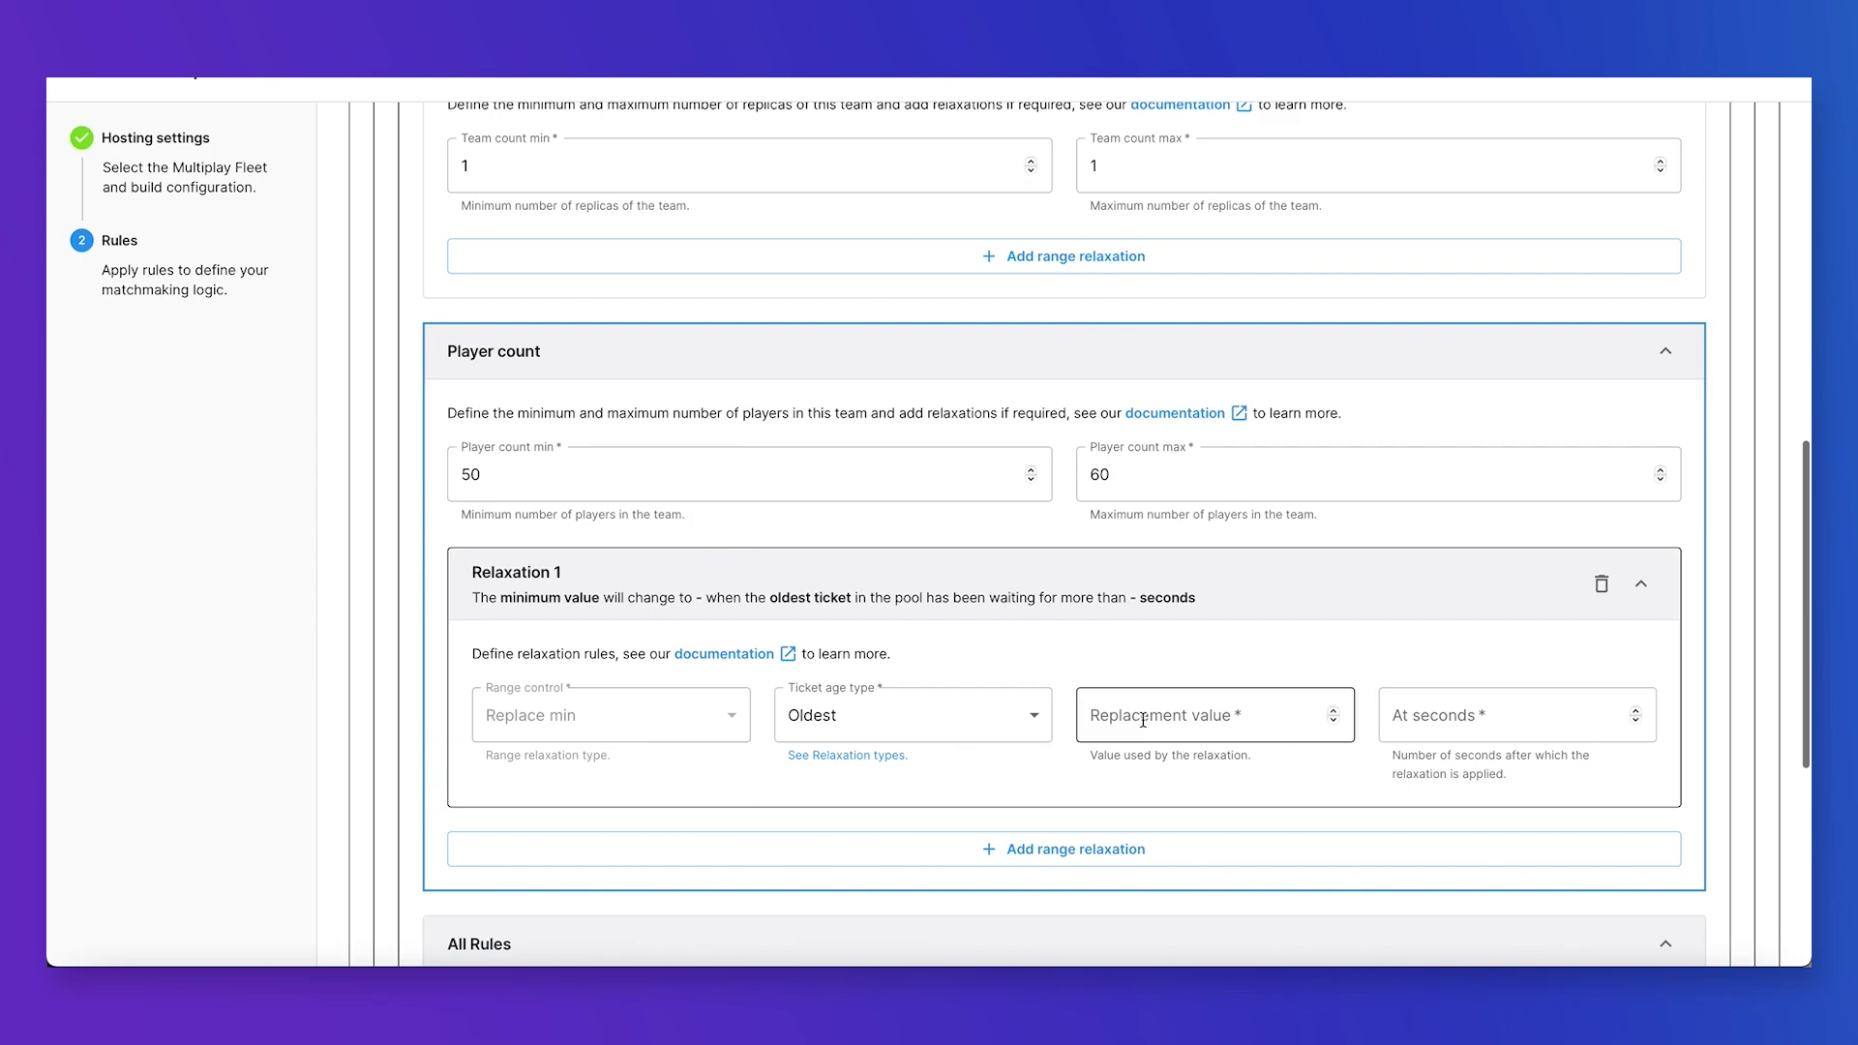
{"action": "left_click", "coordinate": [1438, 711]}
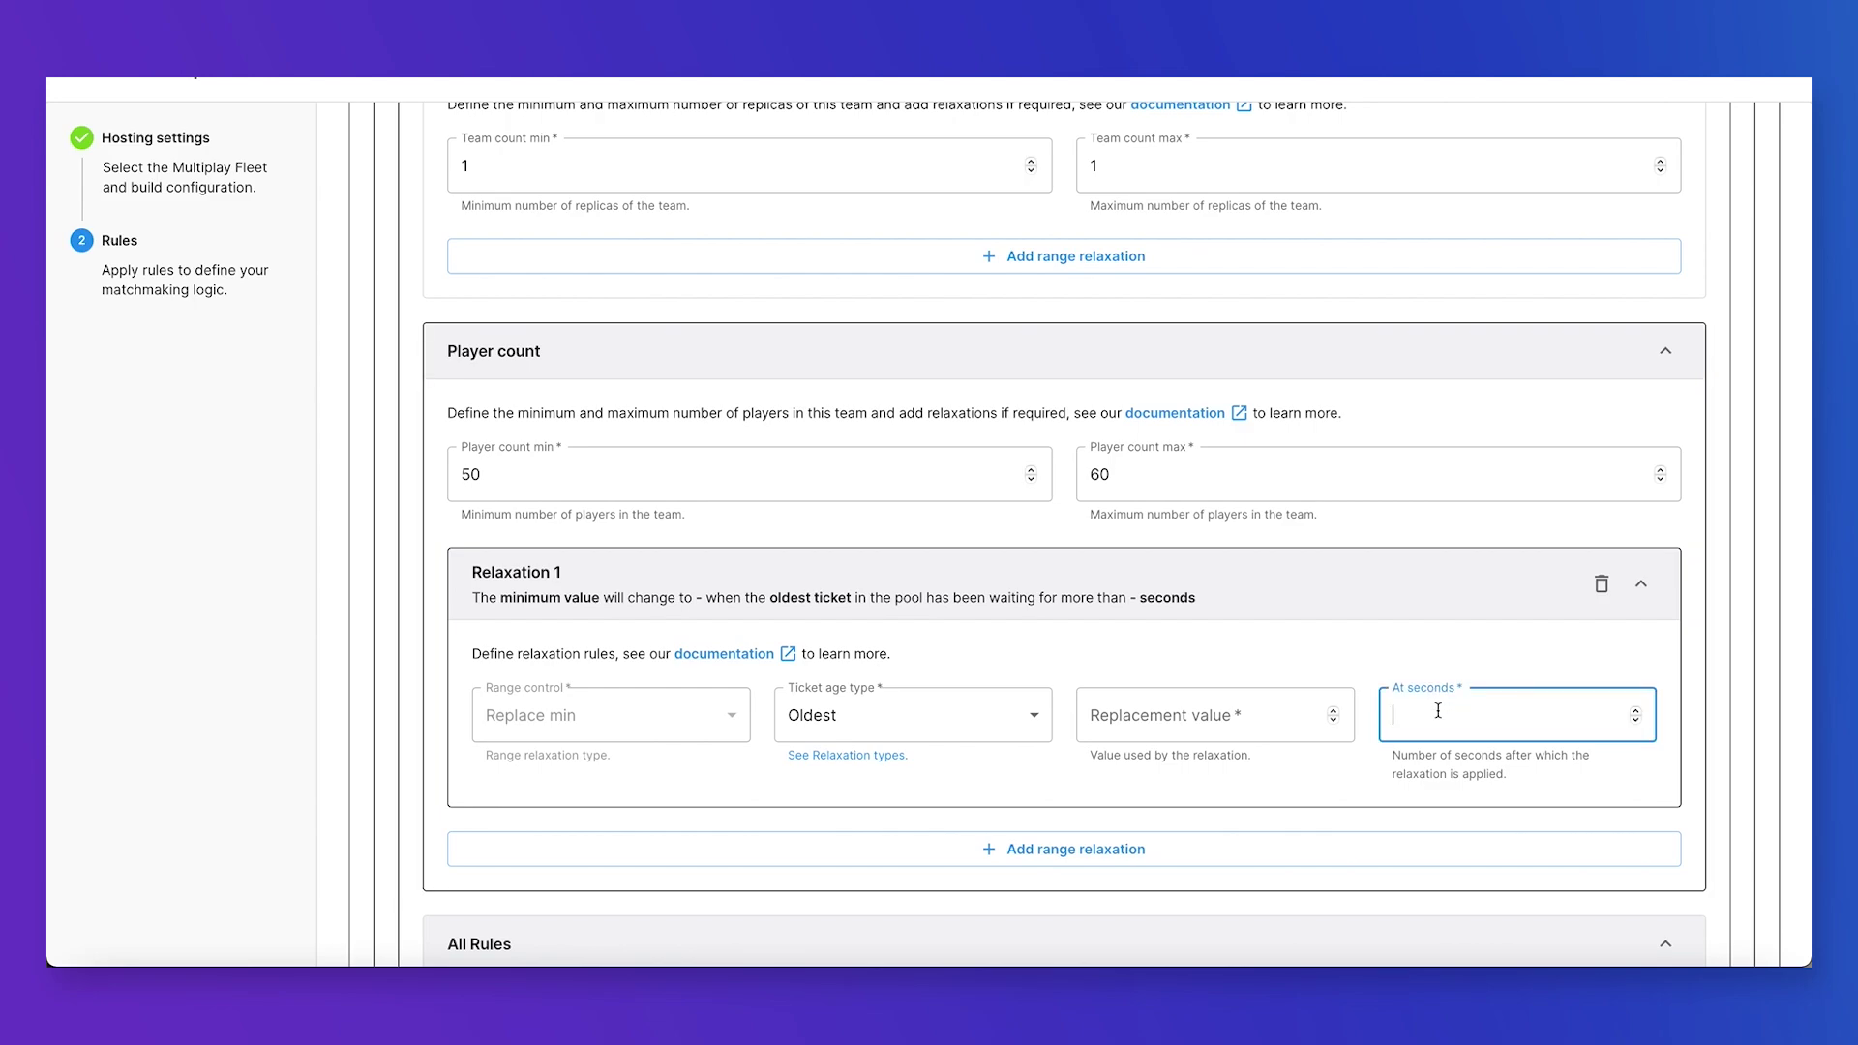
{"action": "type", "text": "30"}
{"action": "left_click", "coordinate": [1206, 713]}
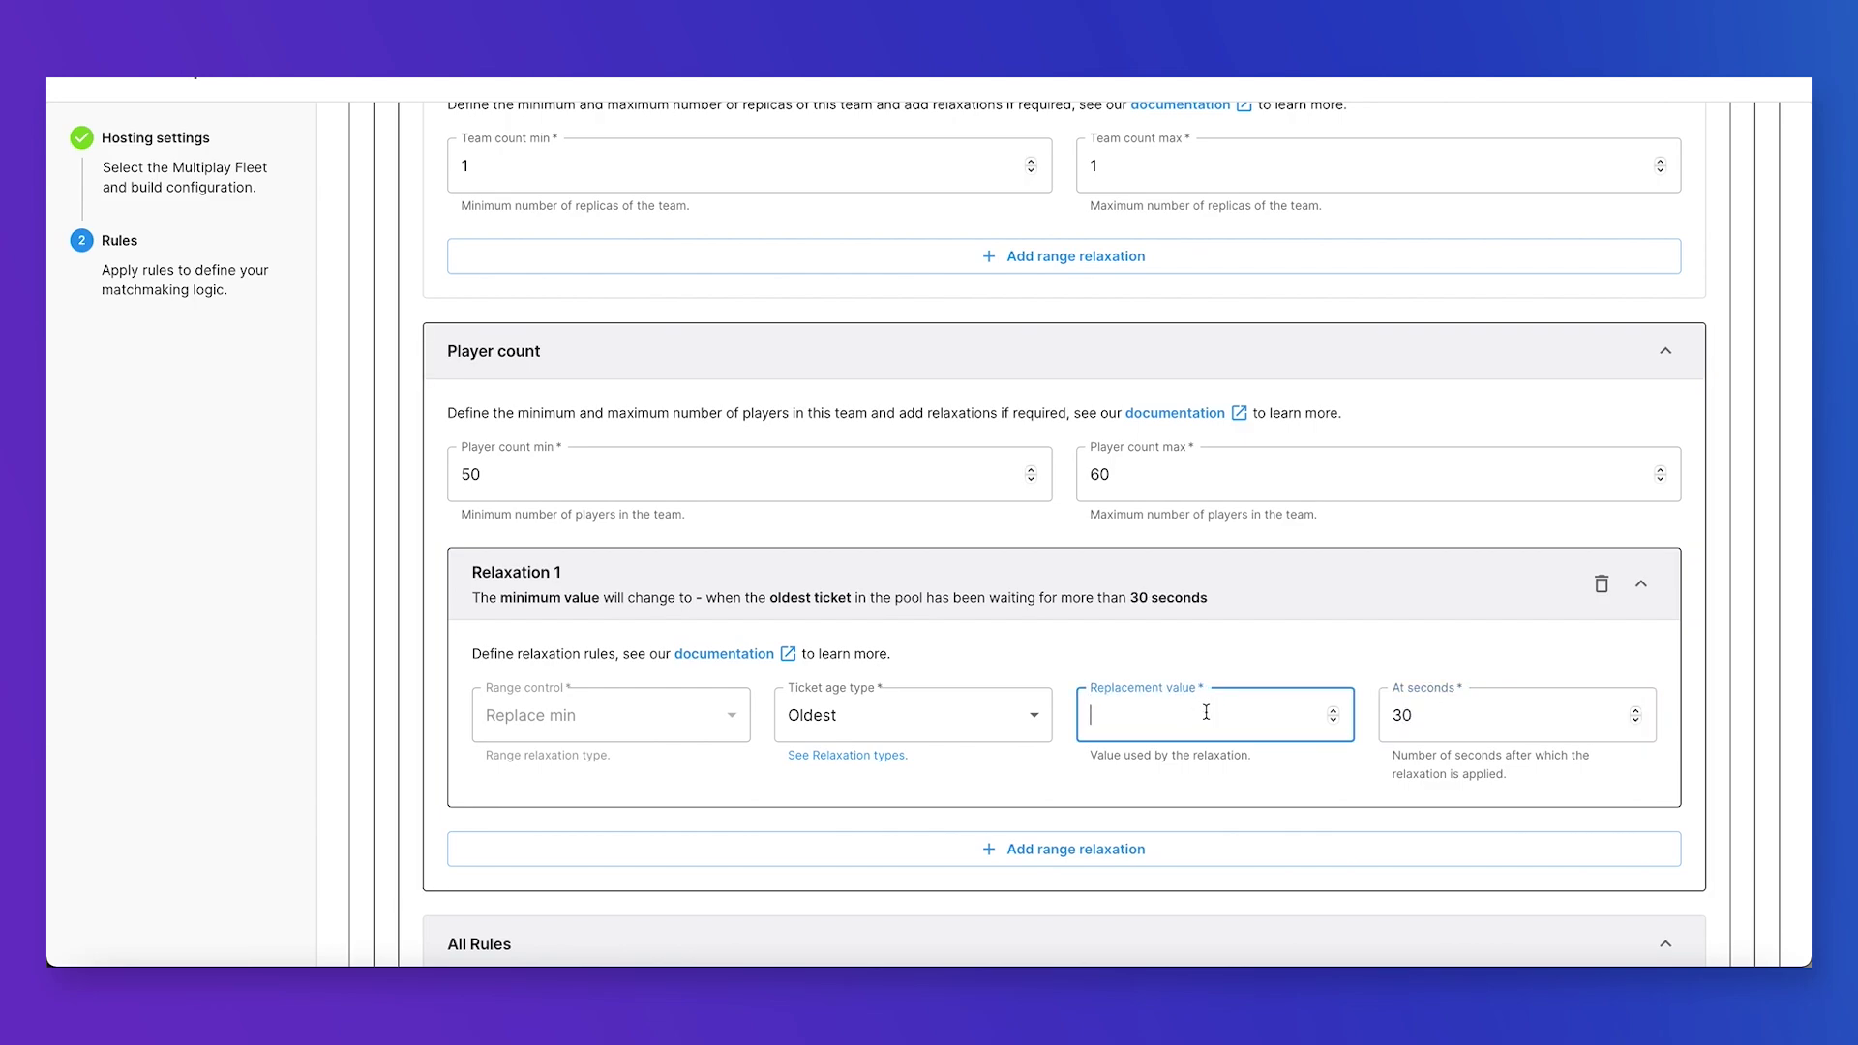
{"action": "type", "text": "20"}
{"action": "left_click", "coordinate": [1104, 656]}
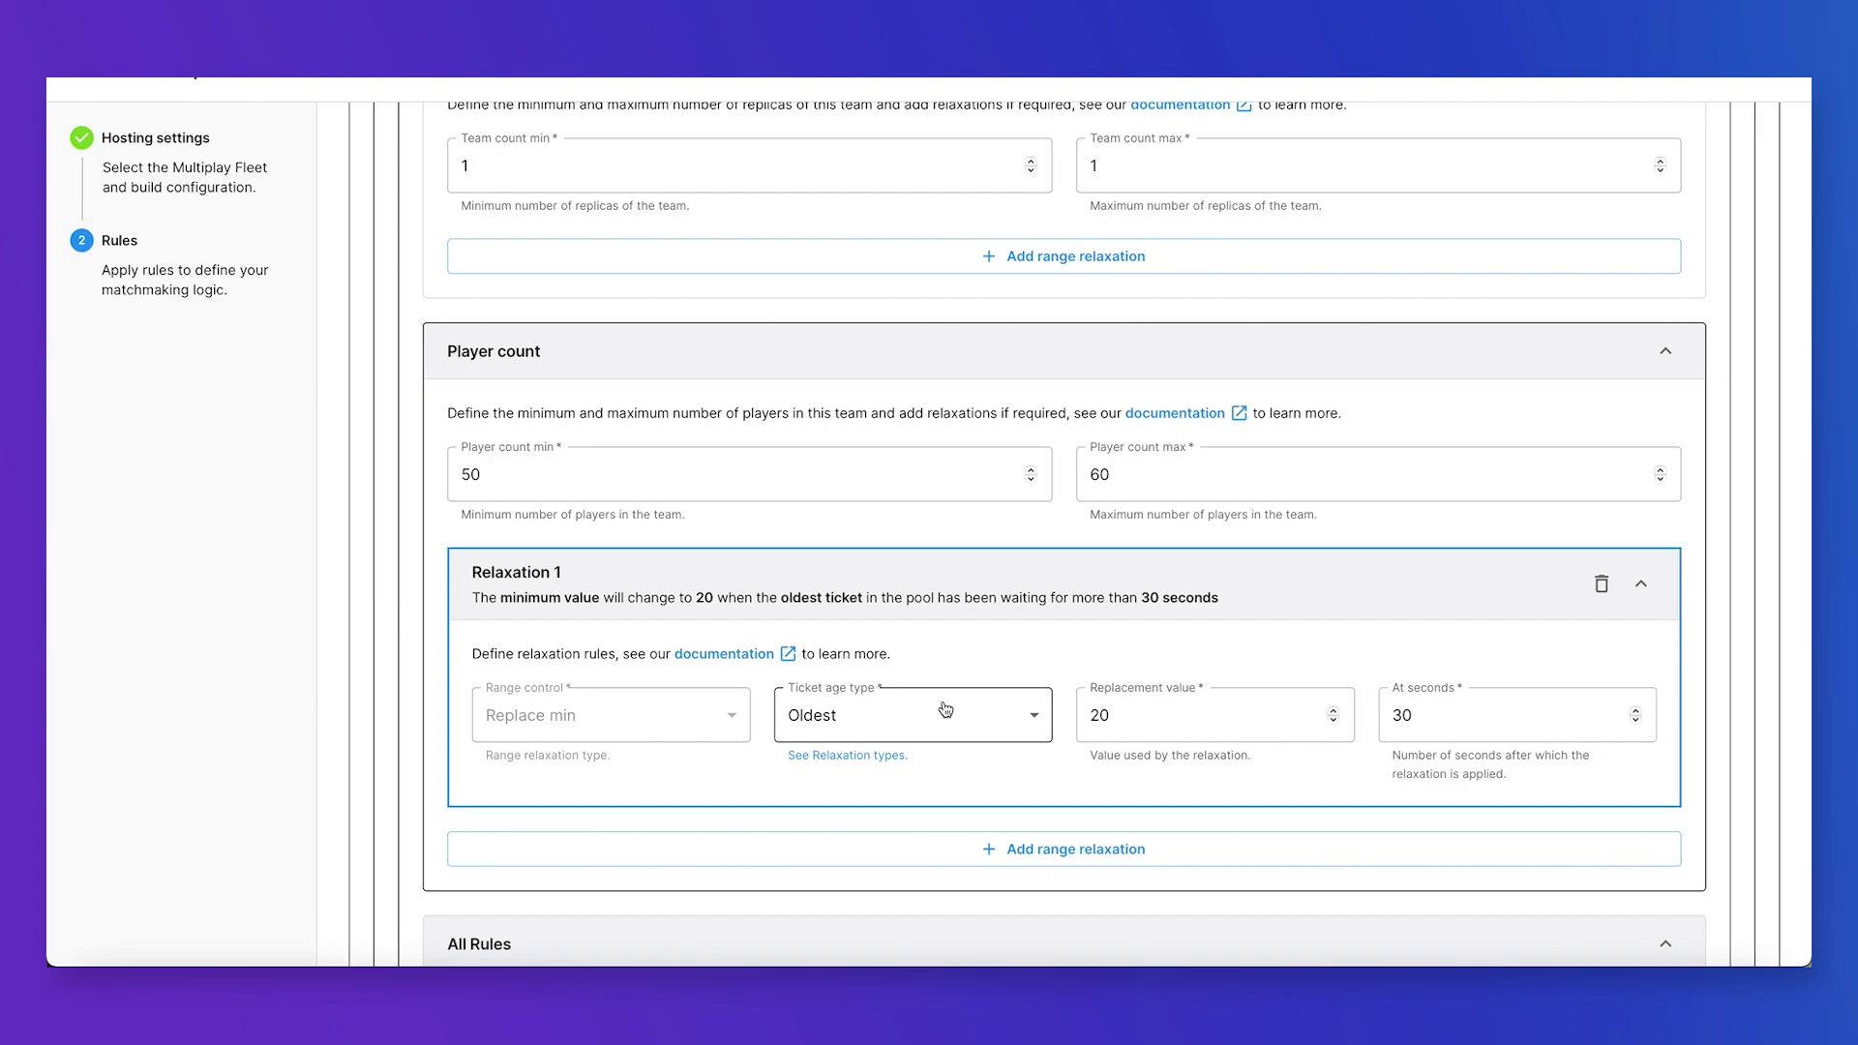
Add a second relaxation lowering the minimum players to 5 after 60 seconds.
{"action": "left_click", "coordinate": [1040, 849]}
{"action": "scroll", "coordinate": [578, 768], "scroll_direction": "down", "scroll_amount": 3}
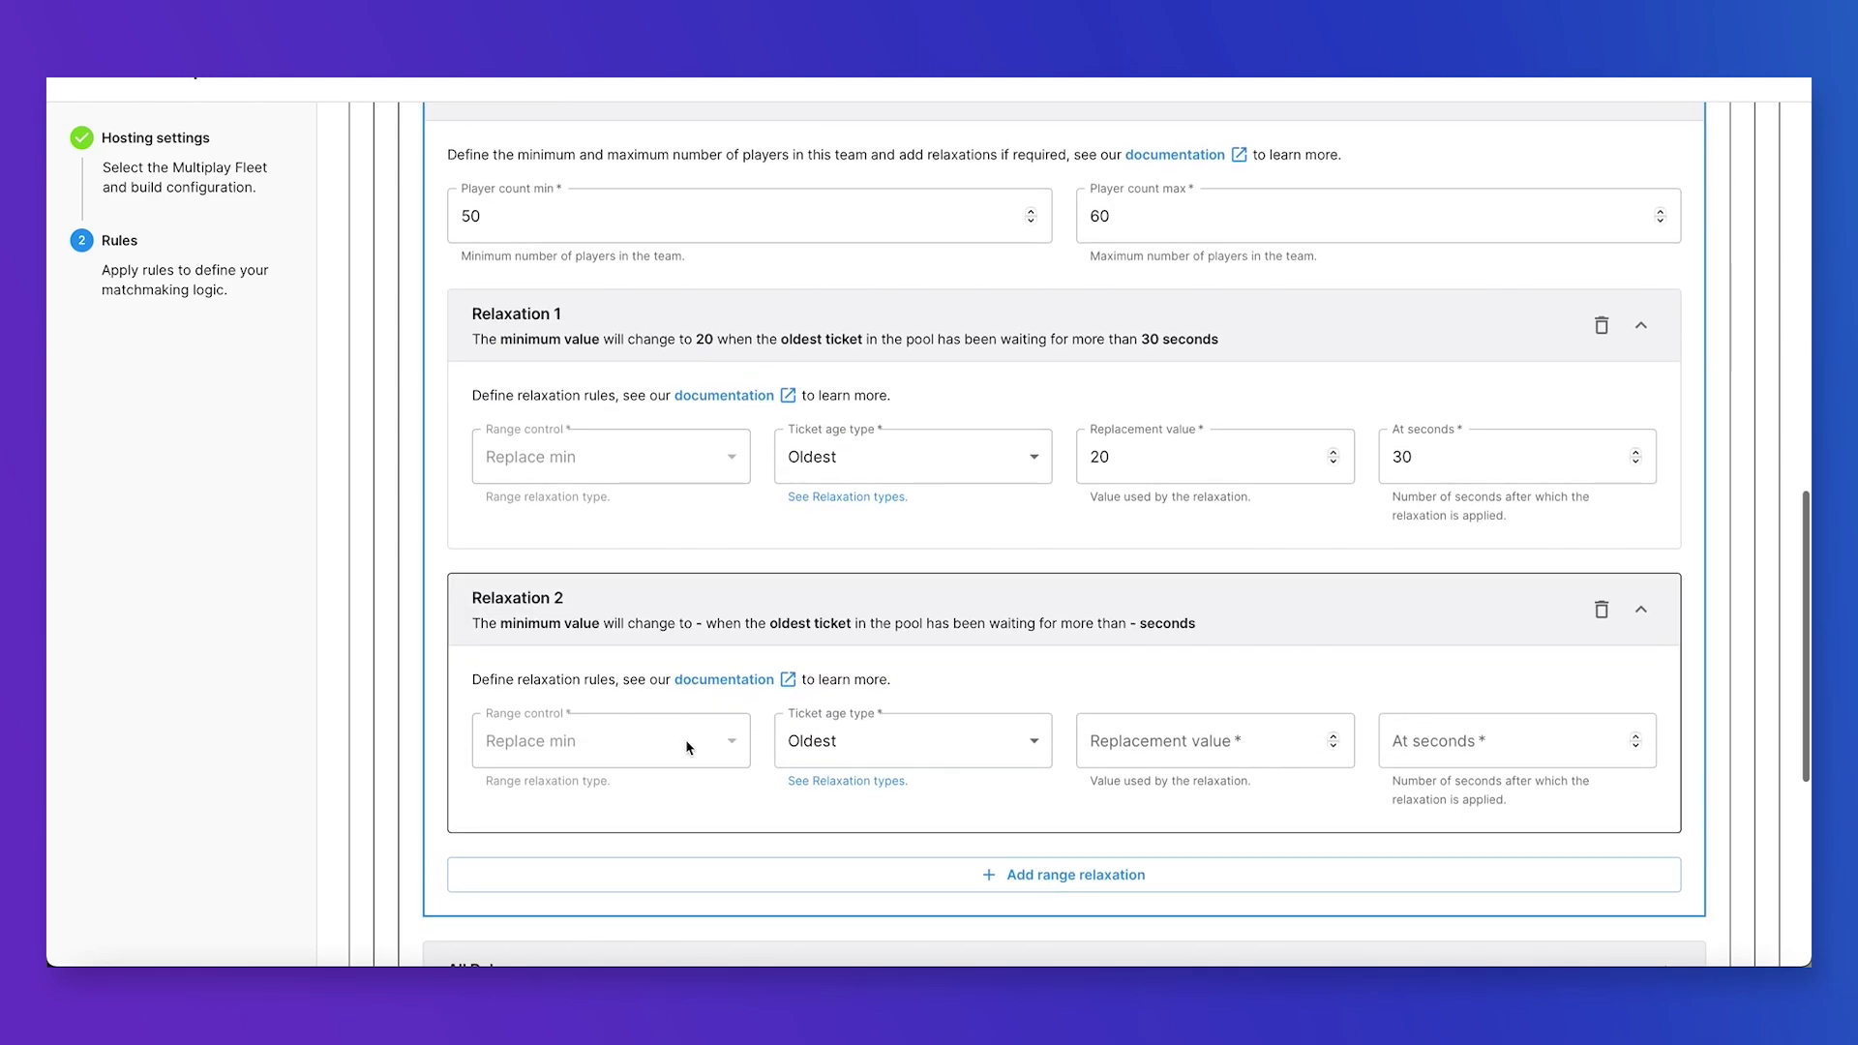
{"action": "left_click", "coordinate": [1124, 738]}
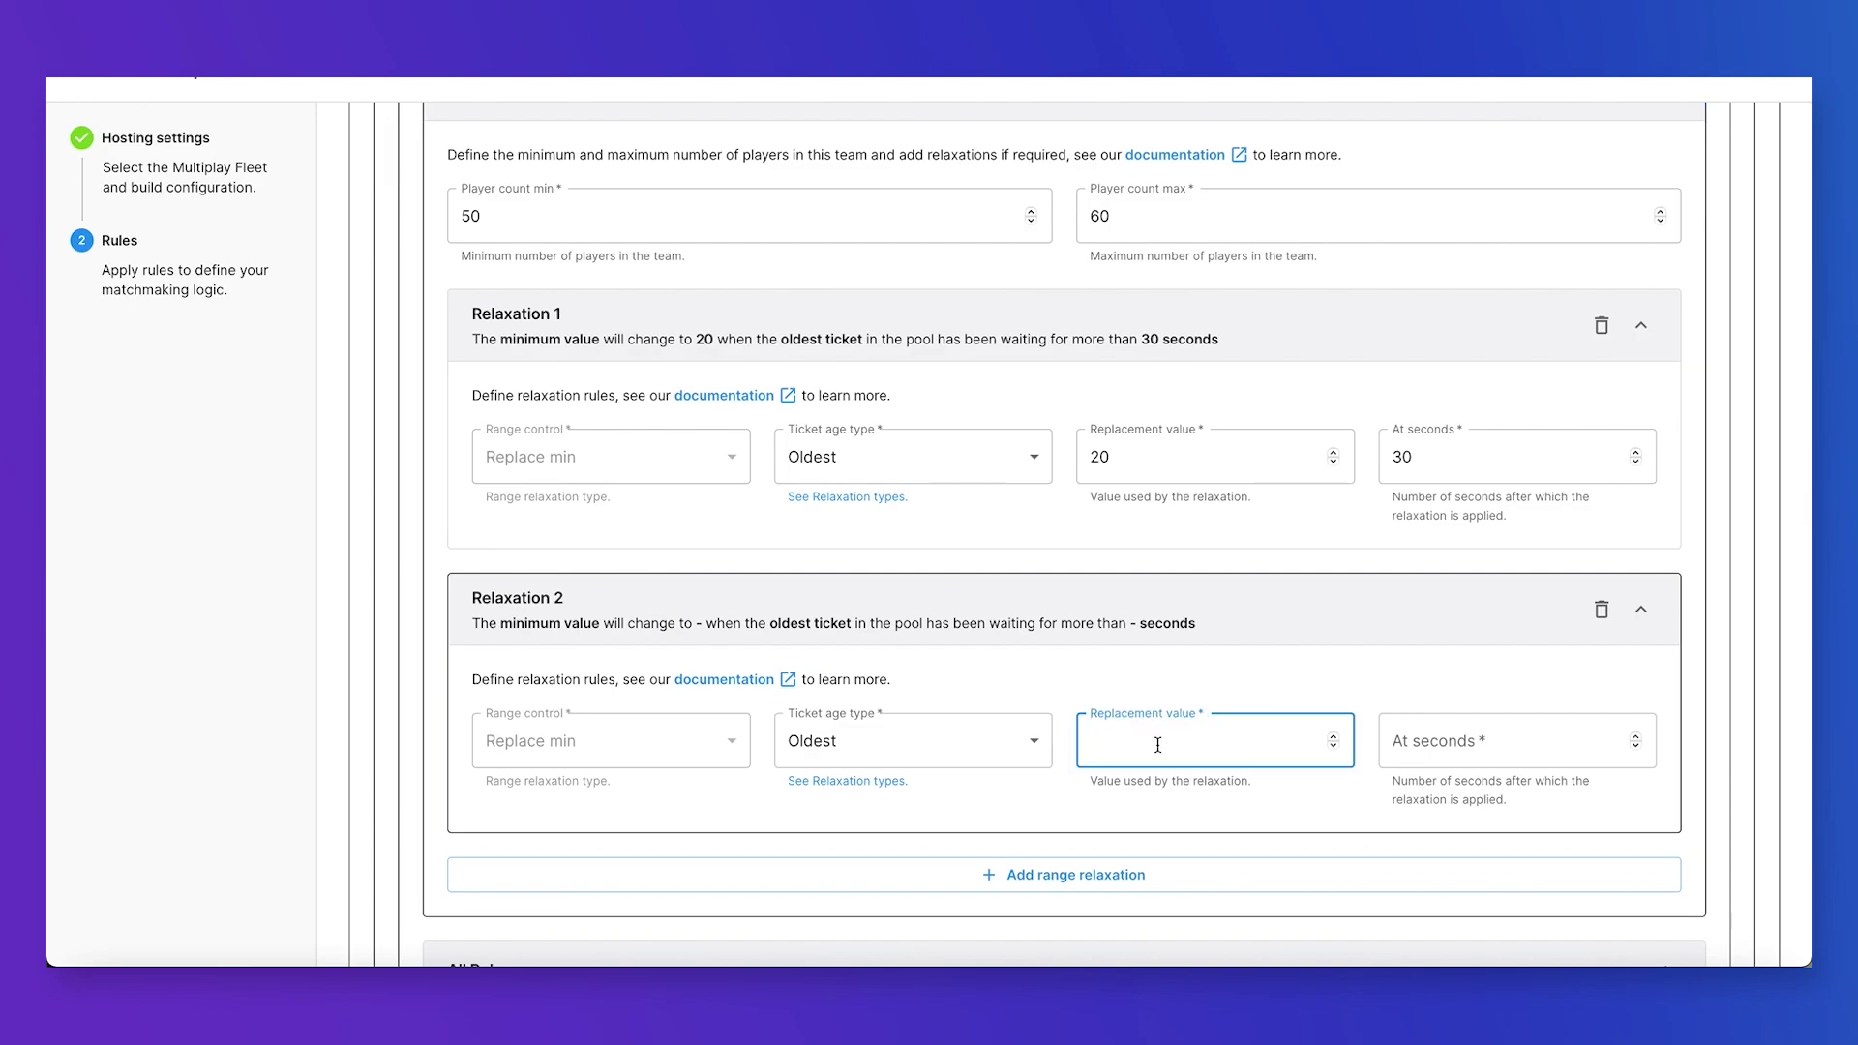
{"action": "type", "text": "5"}
{"action": "left_click", "coordinate": [1467, 741]}
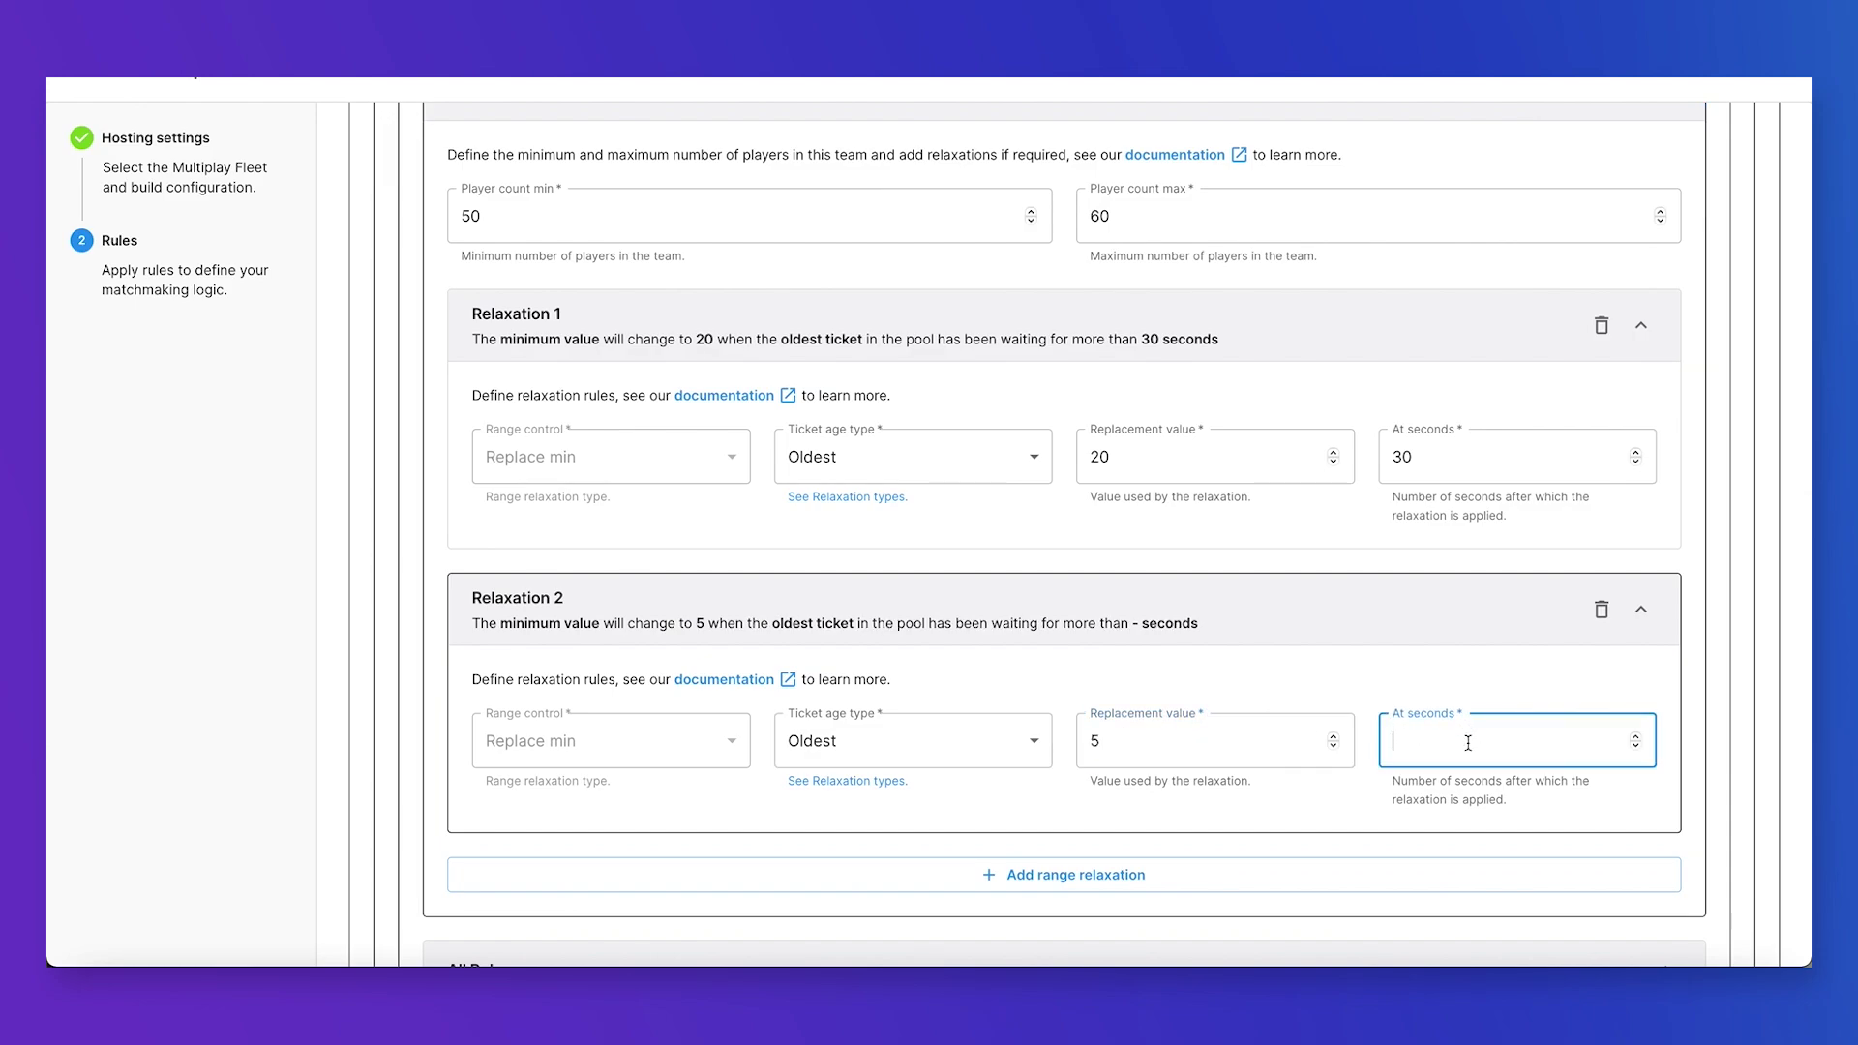
{"action": "type", "text": "60"}
{"action": "left_click", "coordinate": [1354, 682]}
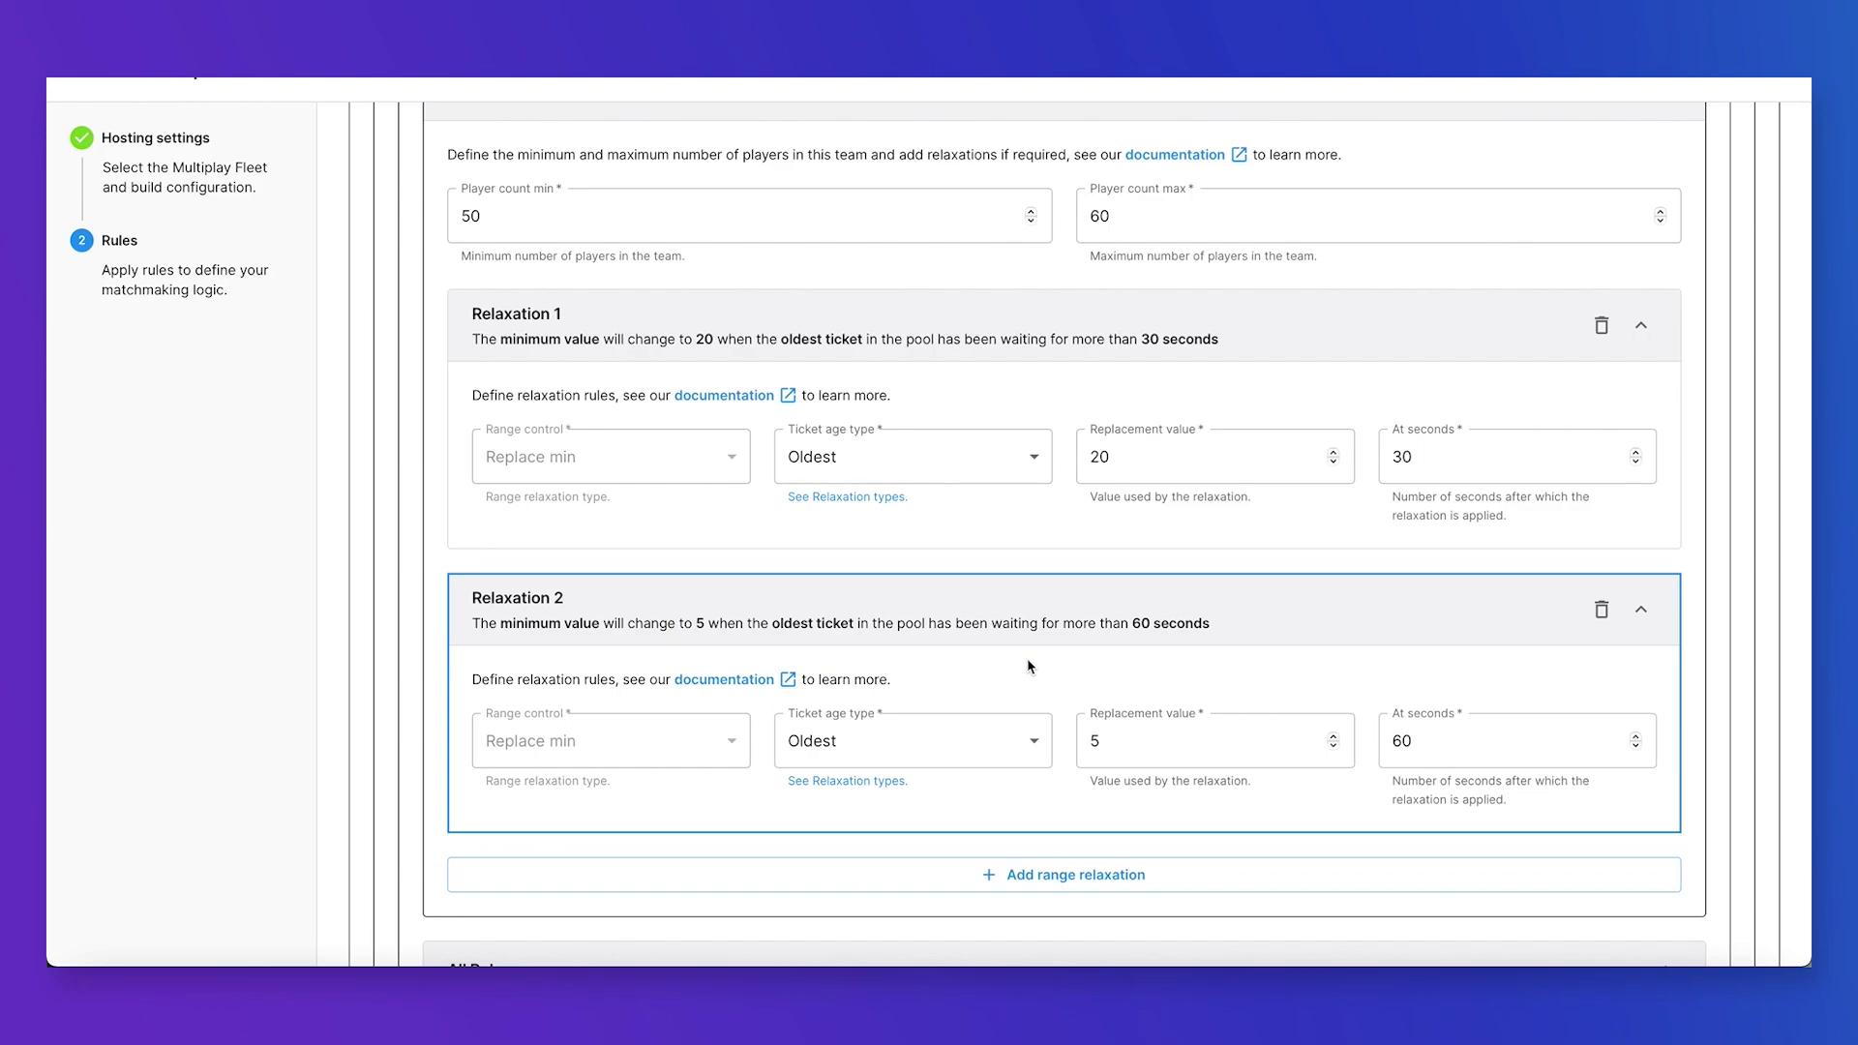
Collapse the All team's Player count and Team count sections and select its Rules area.
{"action": "scroll", "coordinate": [1028, 666], "scroll_direction": "down", "scroll_amount": 3}
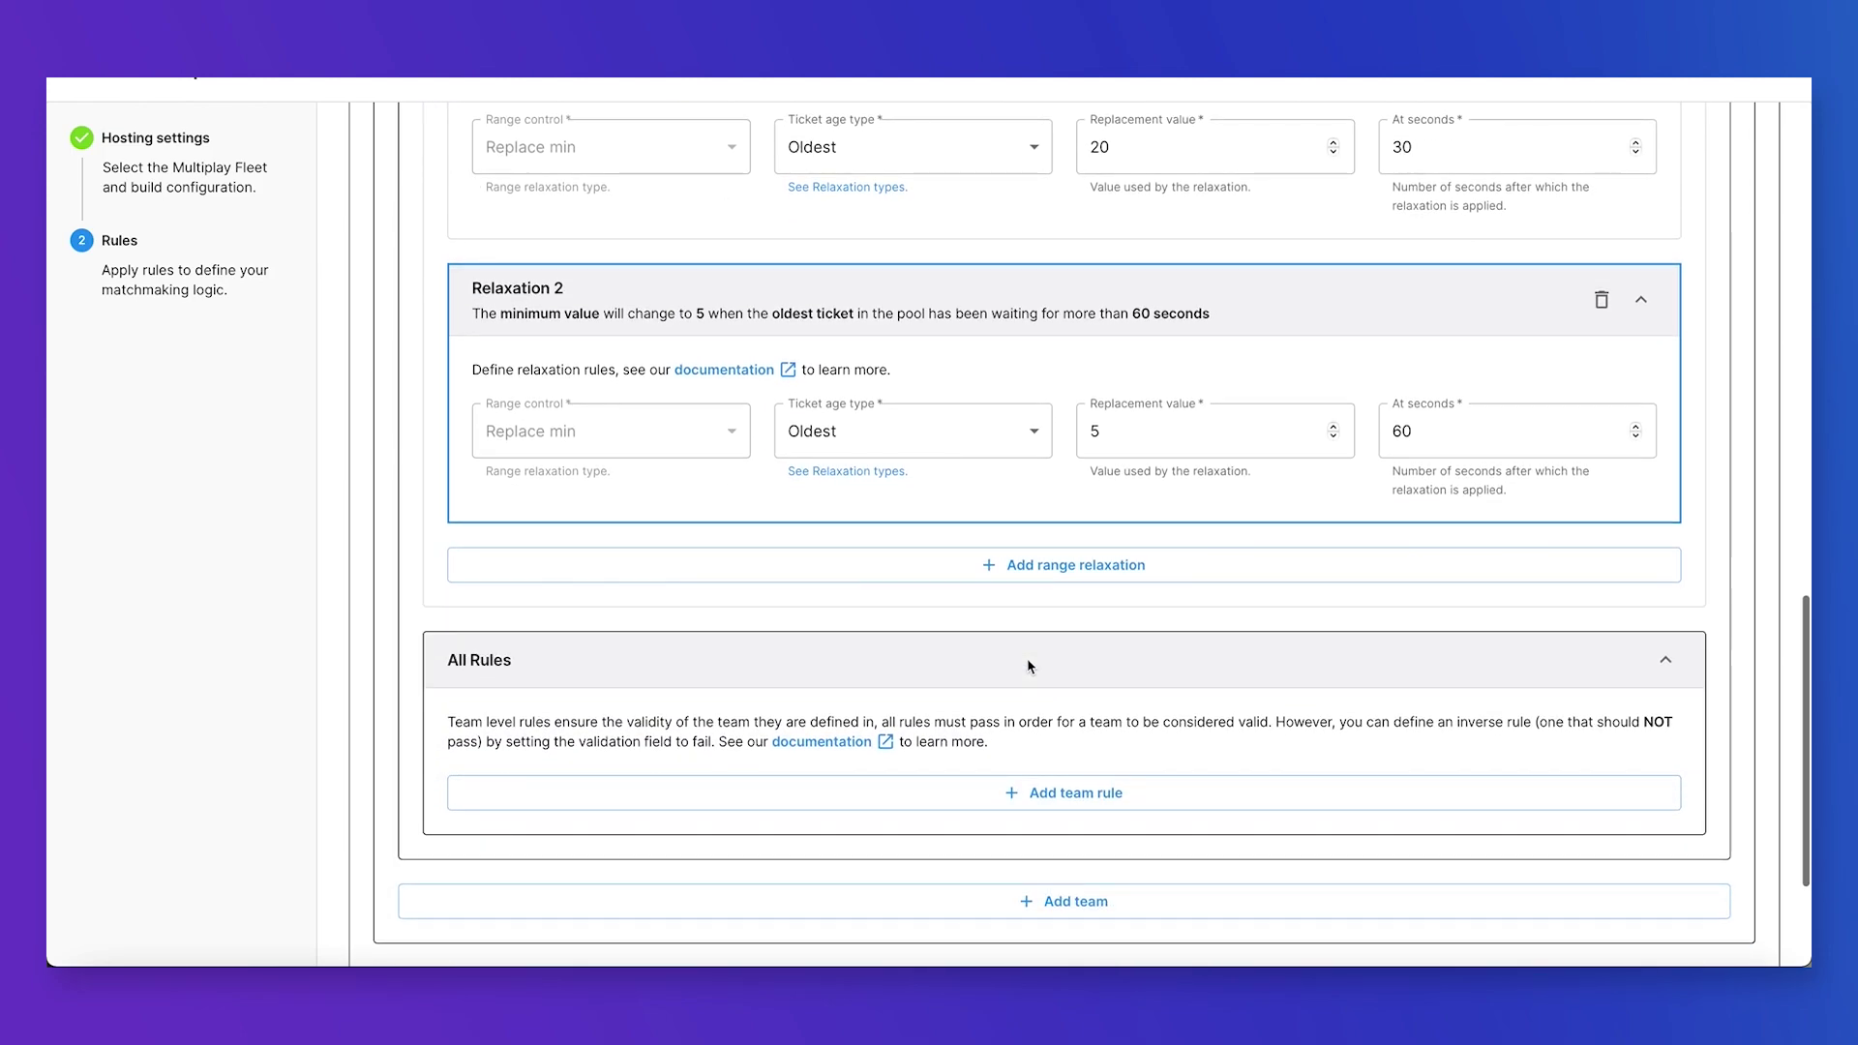
{"action": "scroll", "coordinate": [1028, 666], "scroll_direction": "up", "scroll_amount": 5}
{"action": "left_click", "coordinate": [1665, 306]}
{"action": "scroll", "coordinate": [1665, 320], "scroll_direction": "up", "scroll_amount": 3}
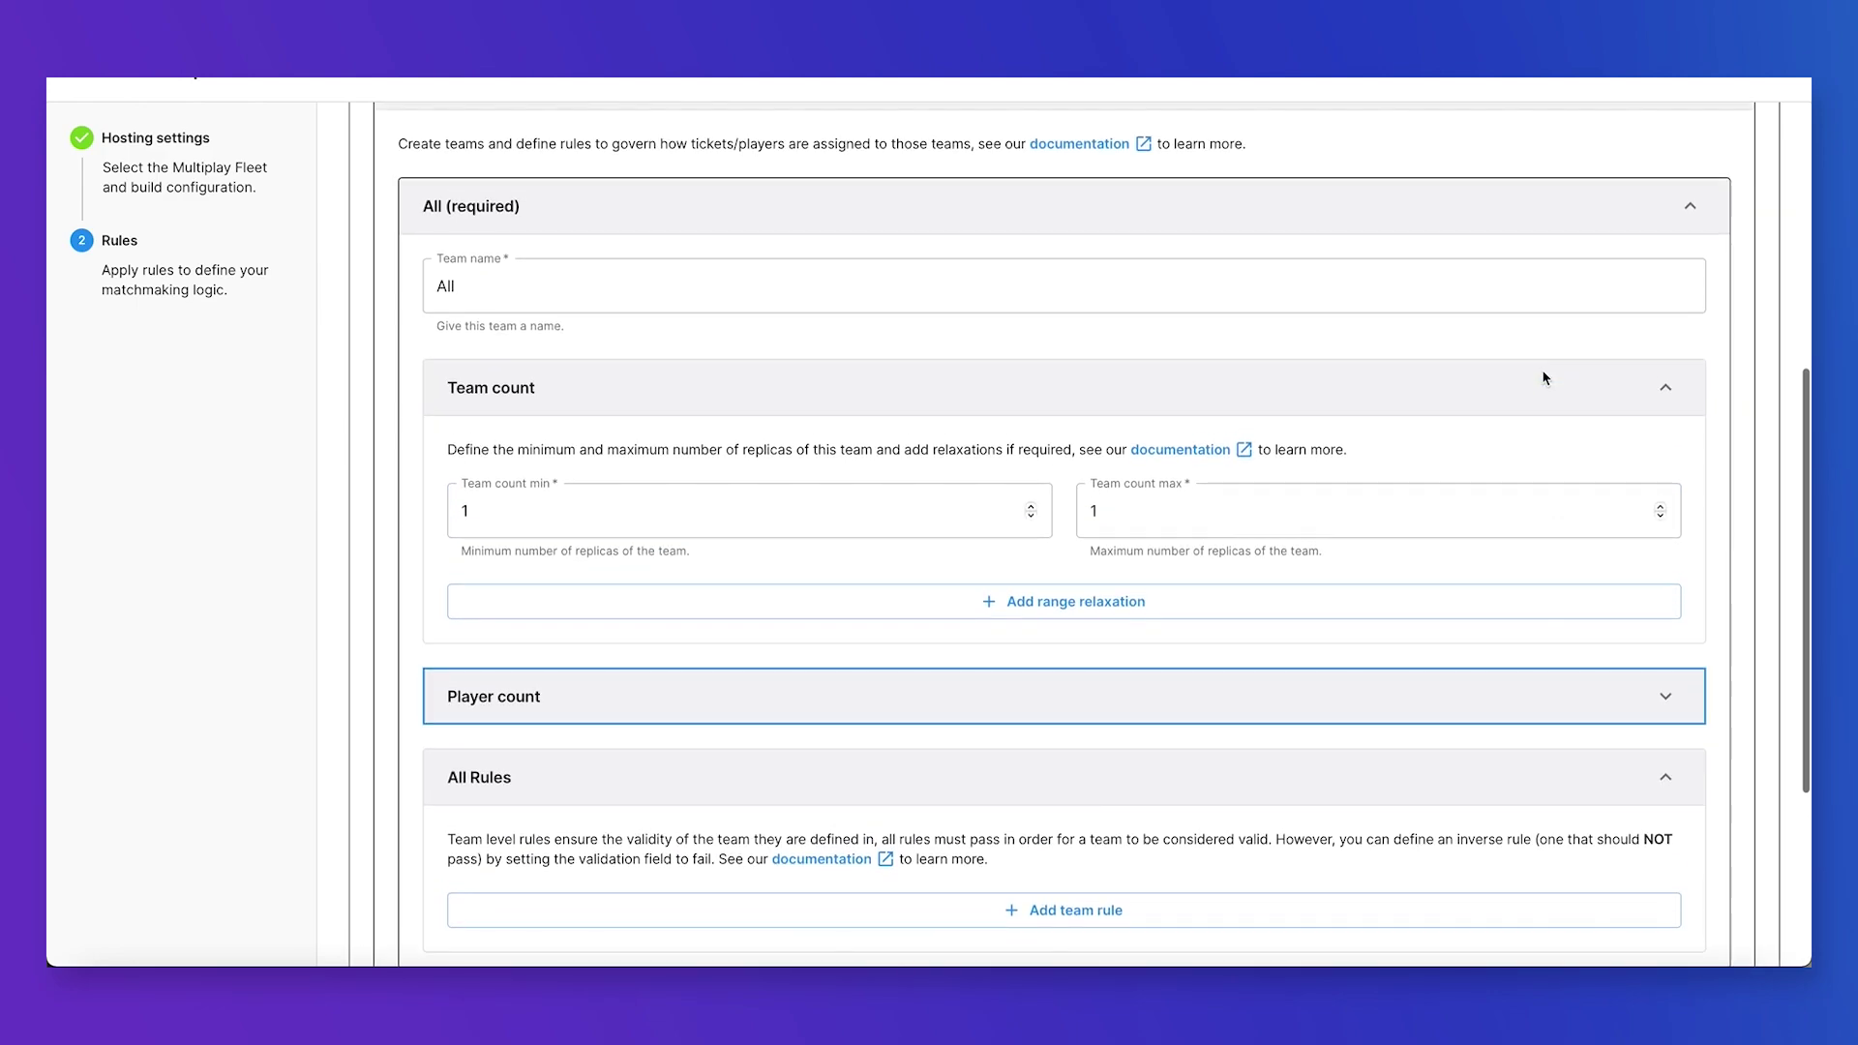
{"action": "left_click", "coordinate": [1665, 388]}
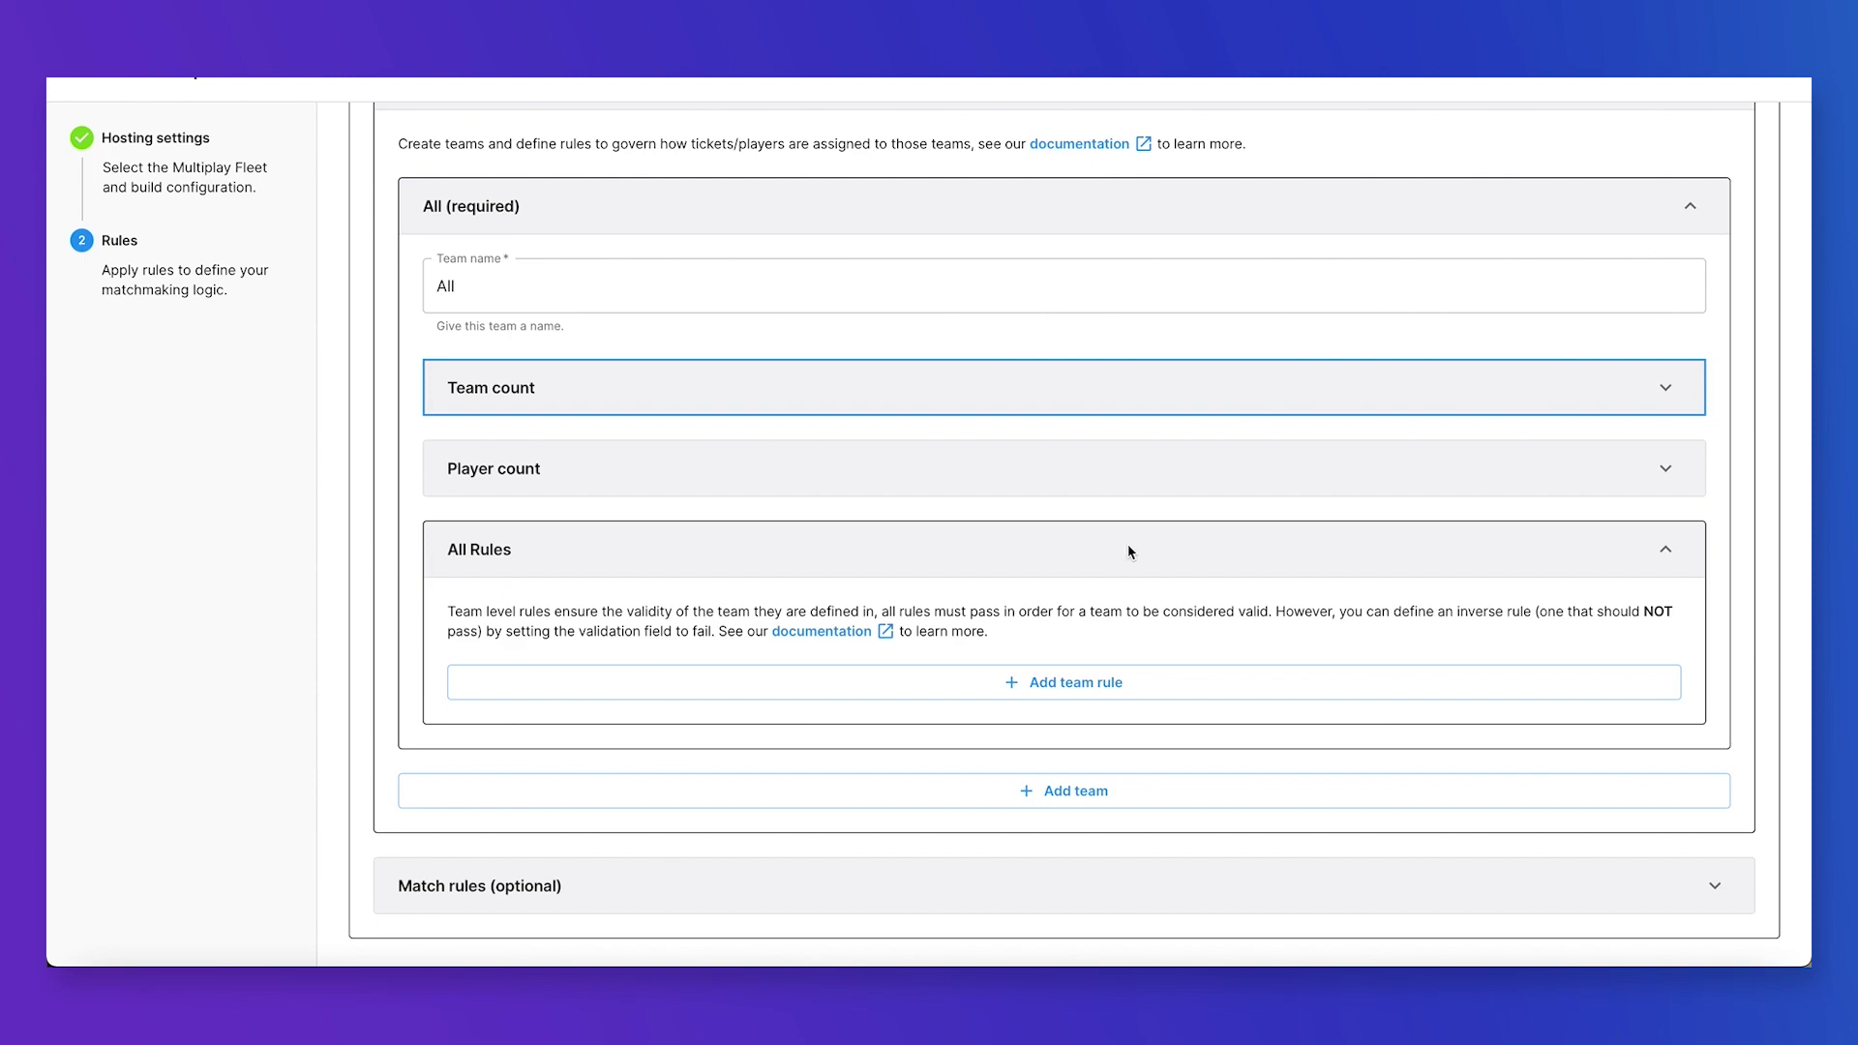
{"action": "left_click", "coordinate": [1148, 514]}
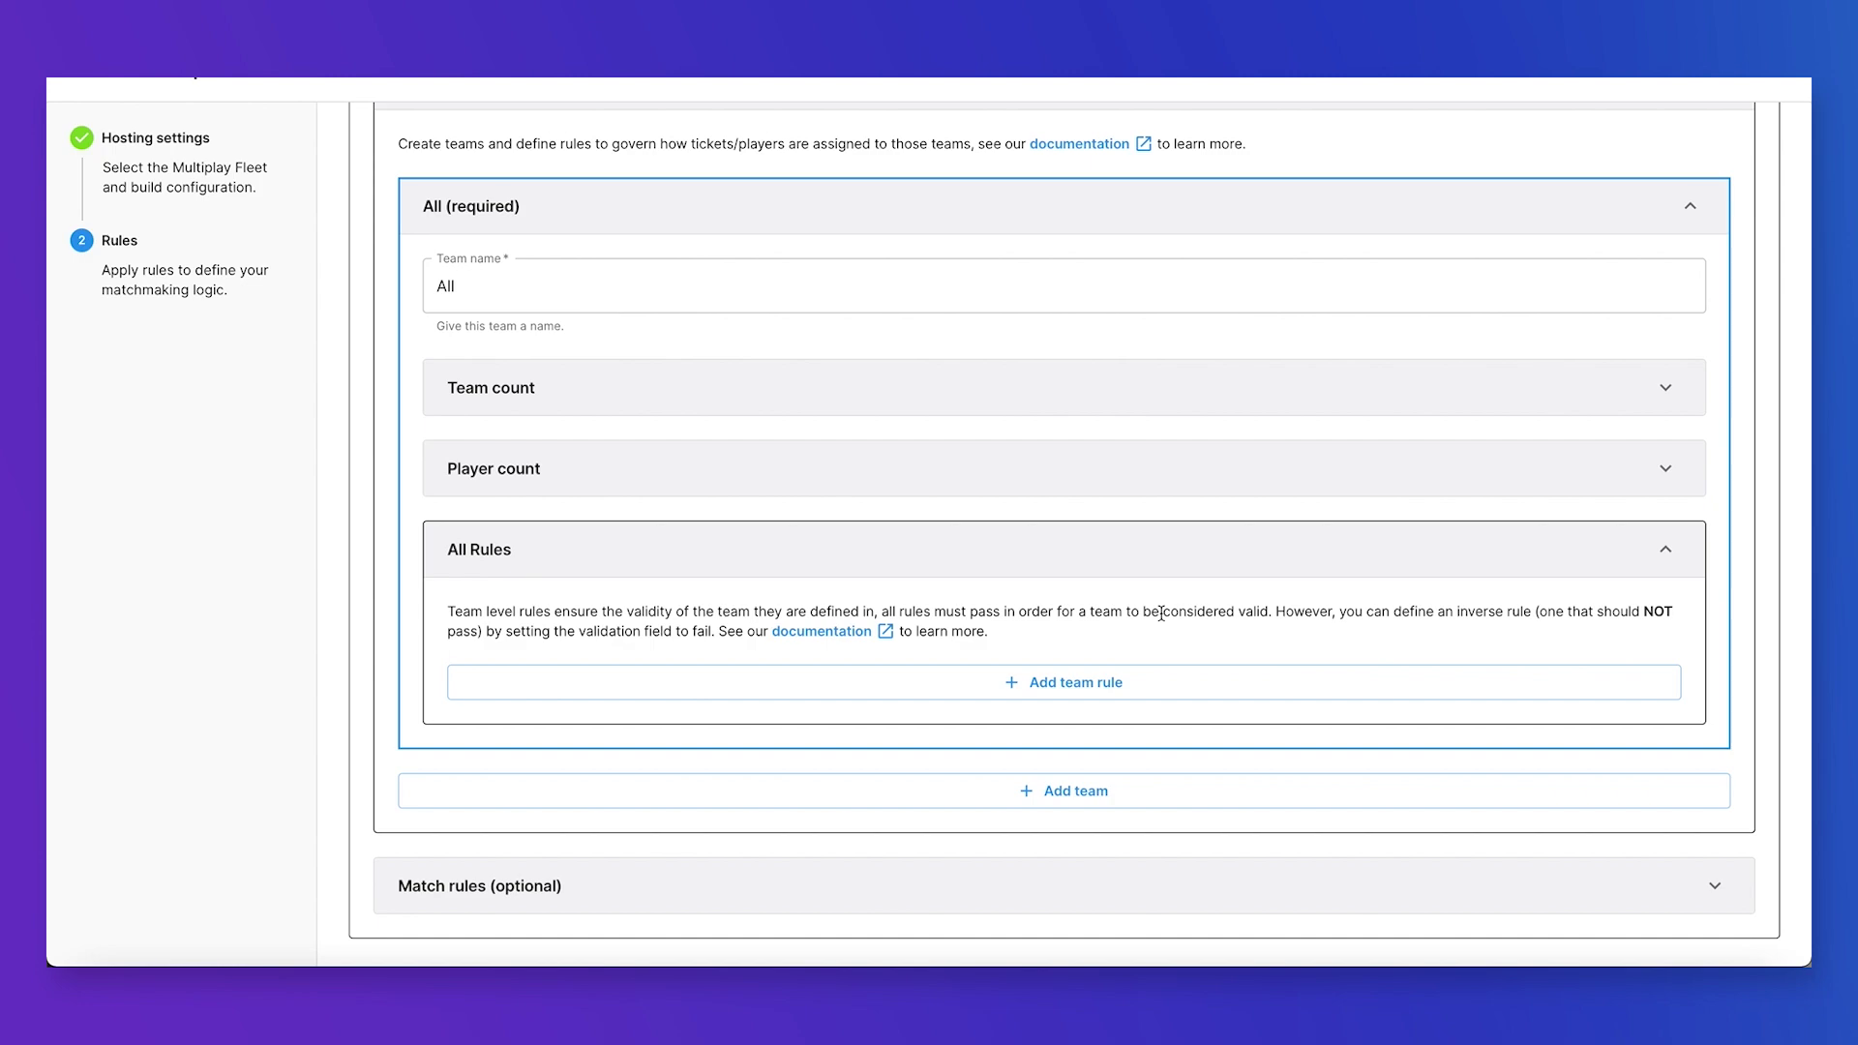
{"action": "left_click", "coordinate": [1097, 641]}
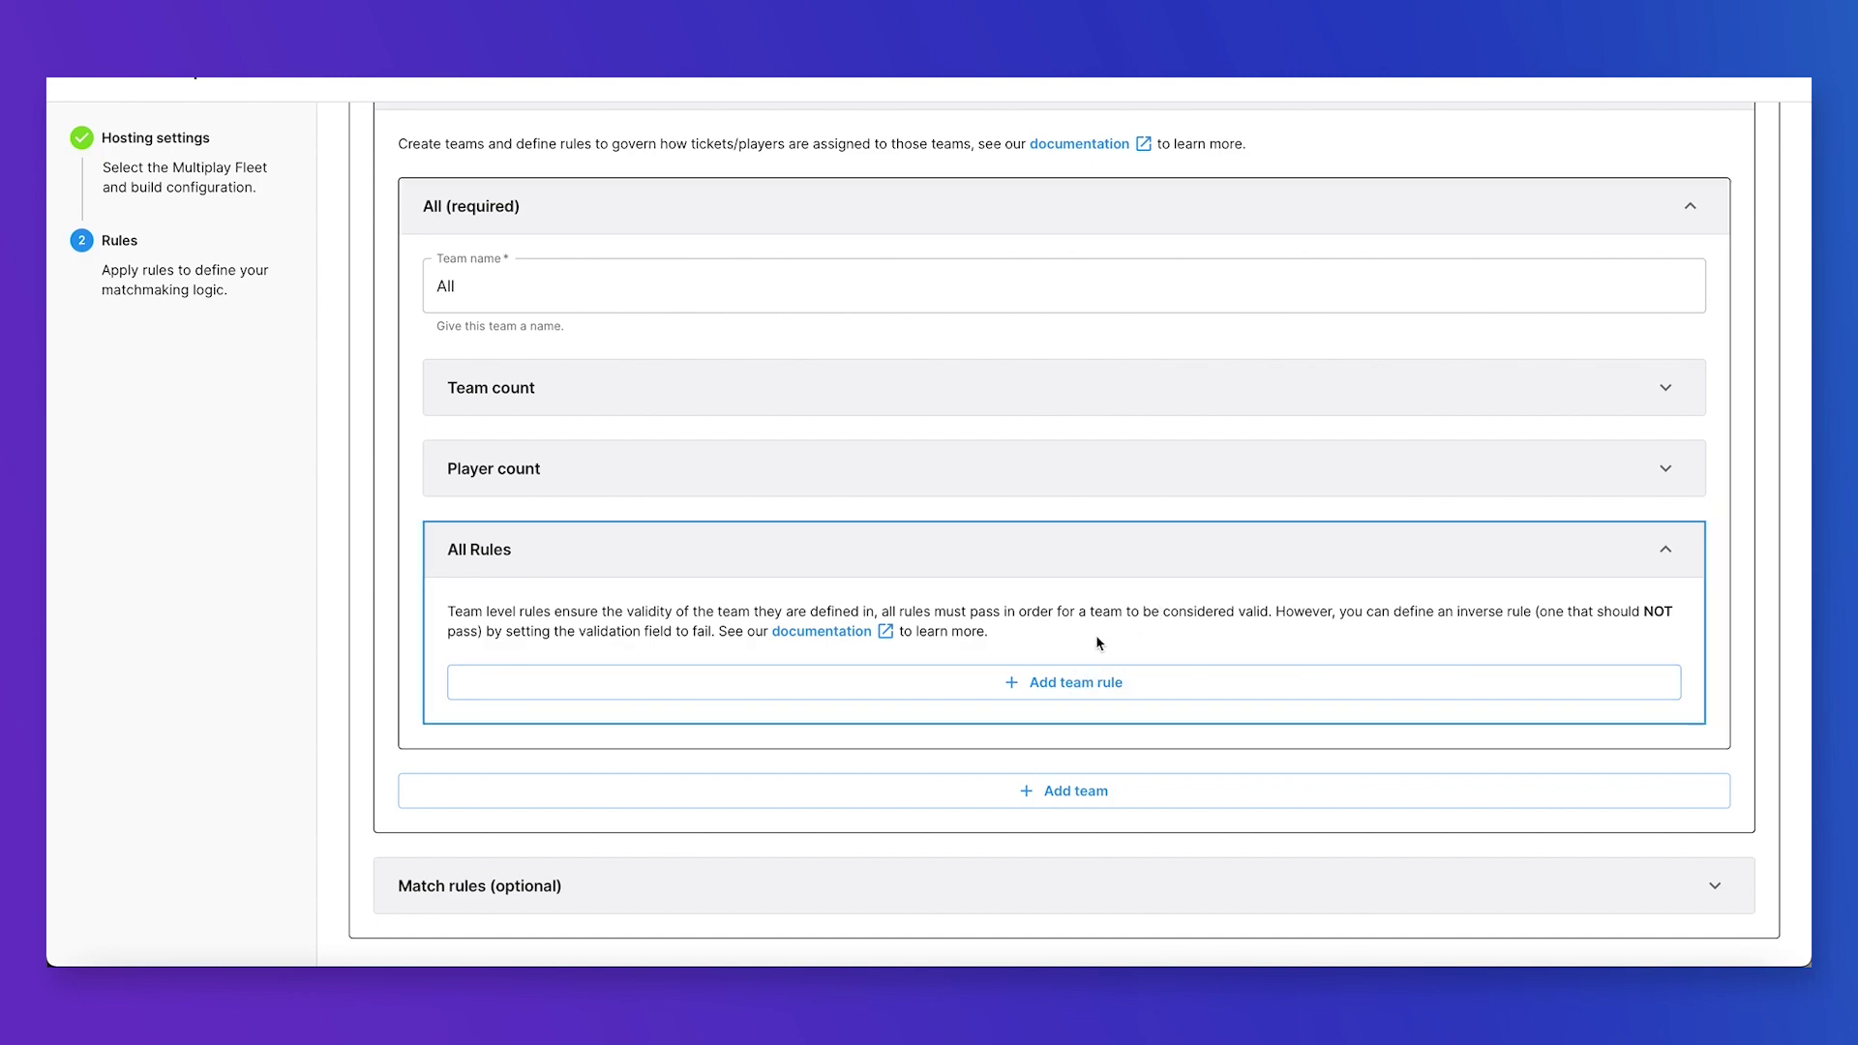